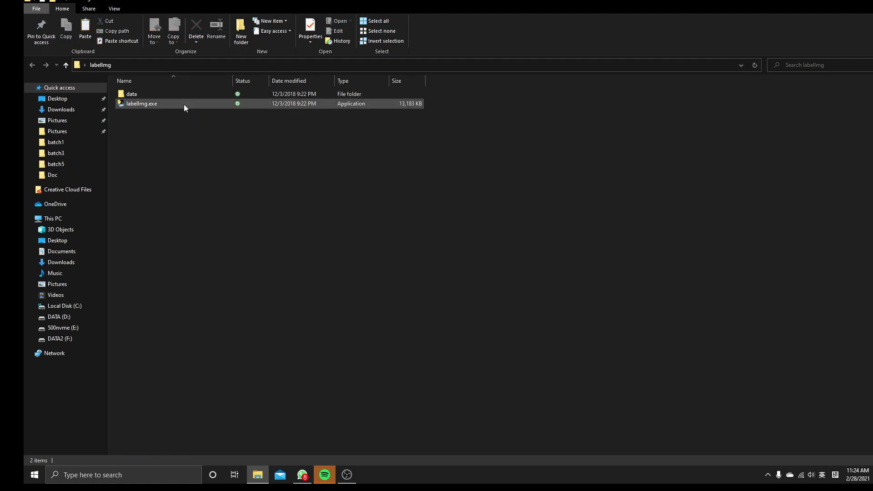
Launch labelImg.exe from the labelImg folder and switch the annotation save format to YOLO
left_click_drag(185, 132, 161, 87)
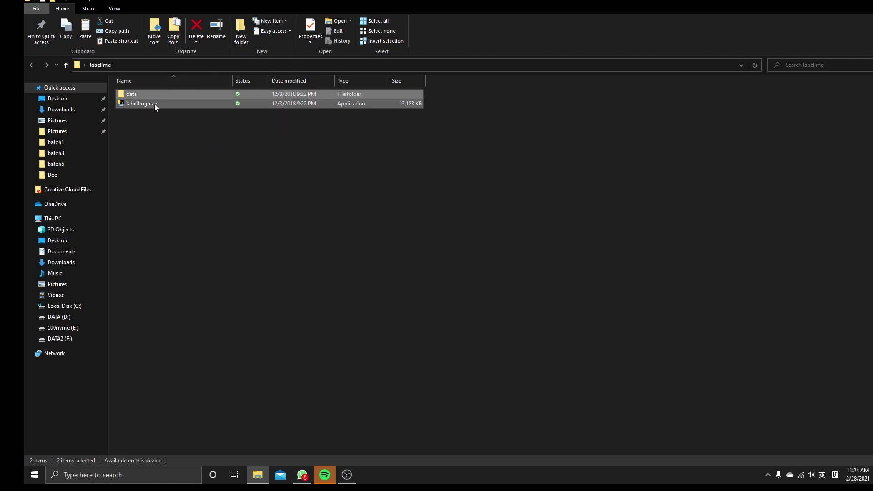
left_click(172, 141)
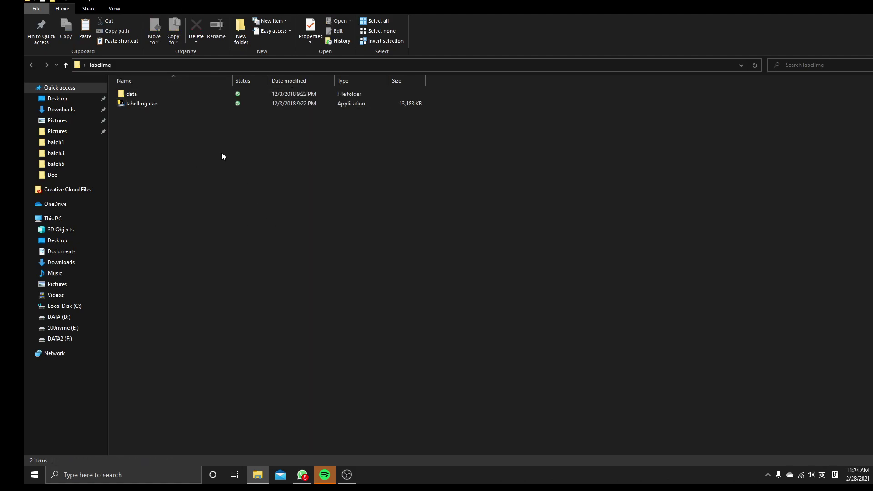
double_click(181, 103)
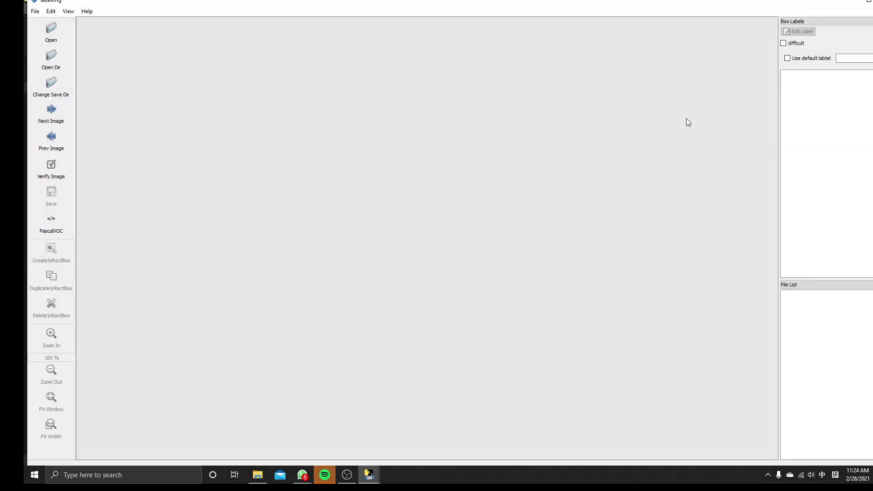
left_click_drag(664, 6, 638, 1)
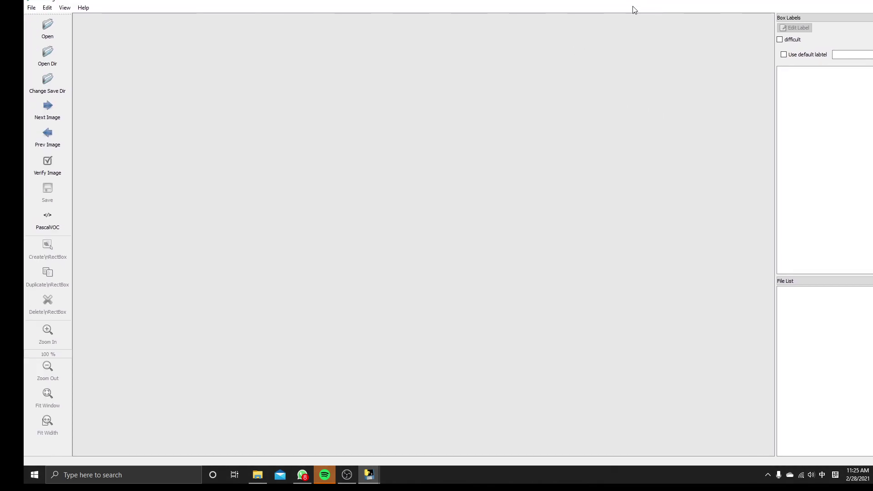
left_click(51, 218)
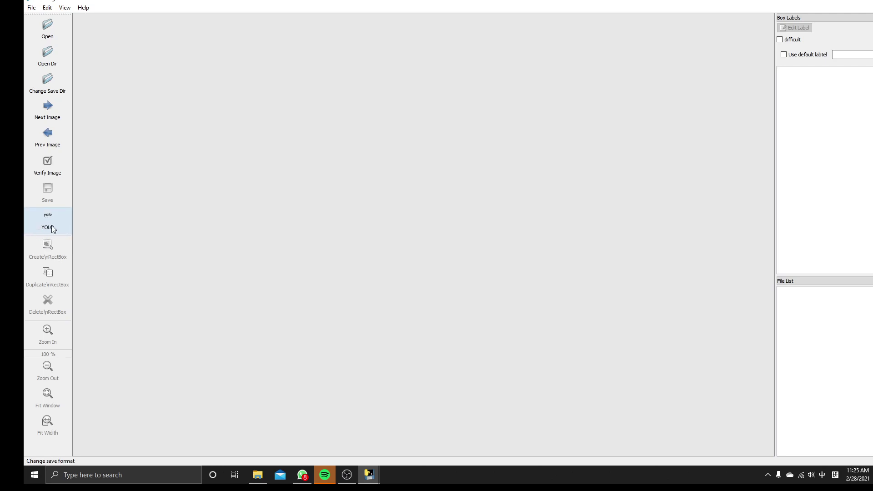
Open the test folder on the Desktop as the image directory
left_click(45, 60)
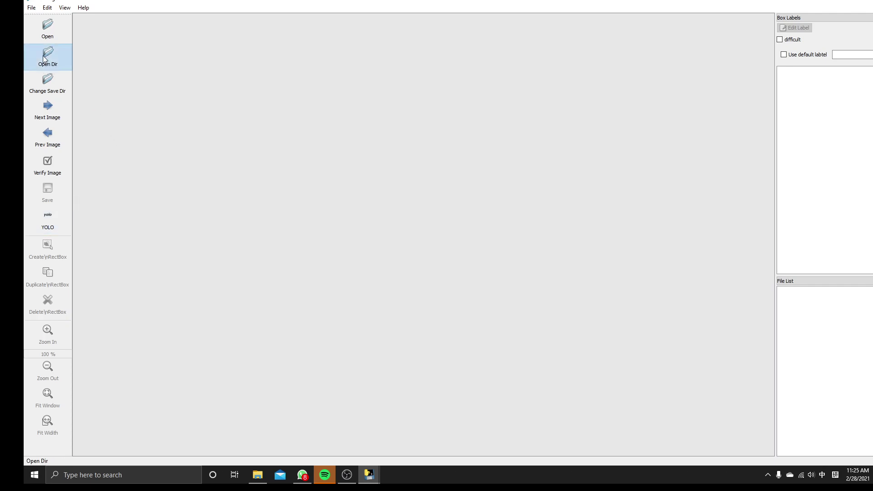
left_click_drag(203, 10, 352, 62)
scroll(213, 213, "up", 3)
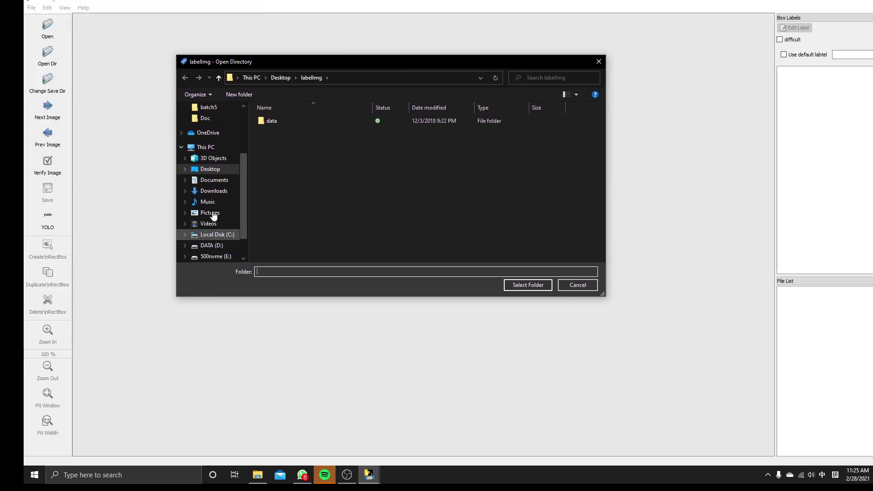
scroll(214, 216, "up", 2)
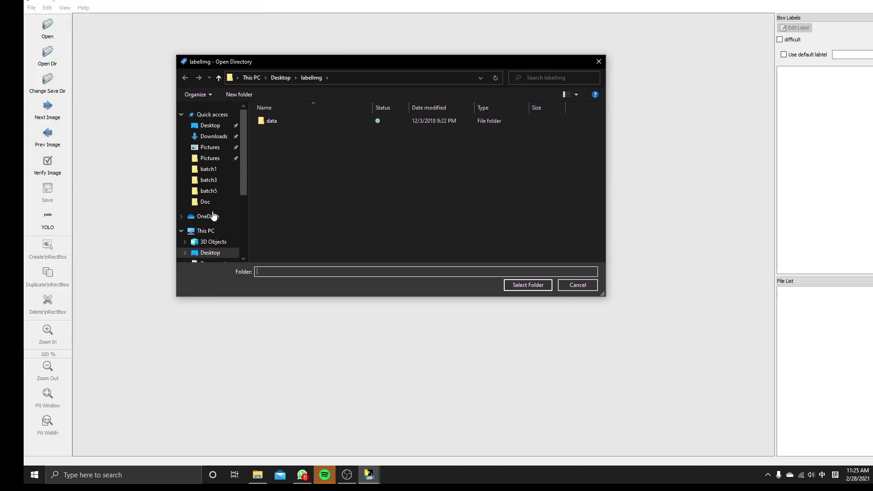
scroll(219, 176, "down", 1)
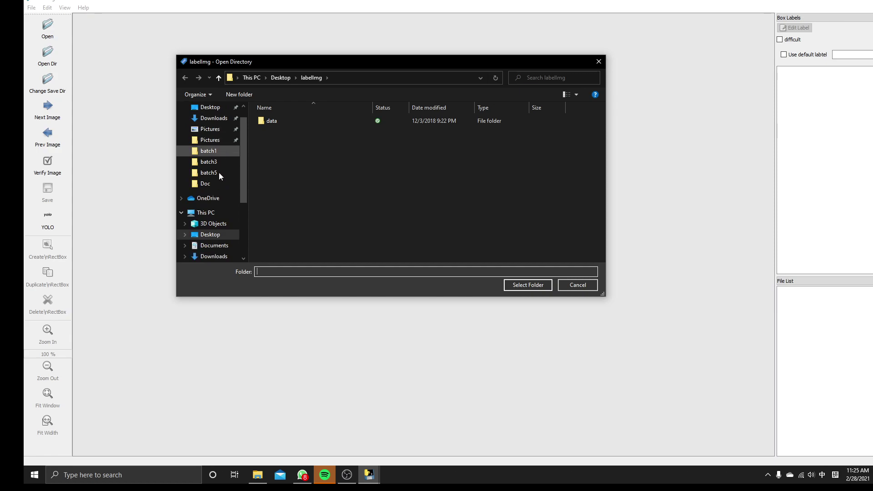
scroll(220, 137, "up", 2)
left_click(210, 125)
scroll(287, 178, "down", 3)
scroll(300, 210, "down", 4)
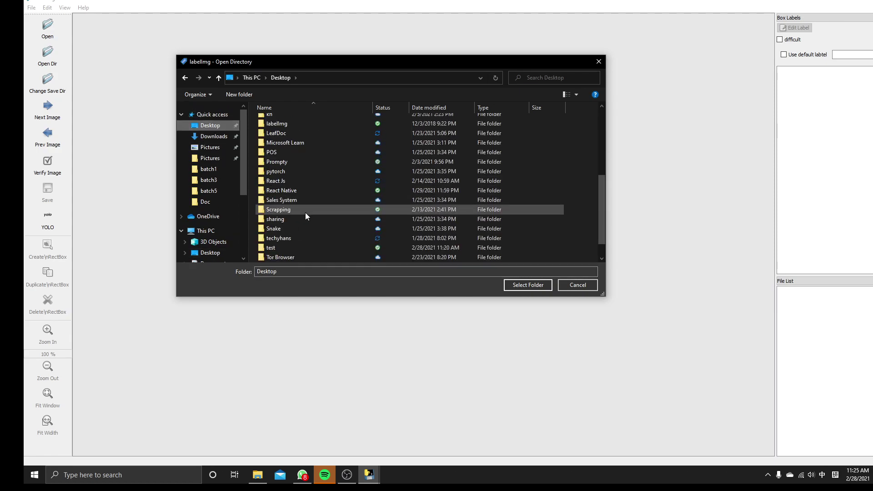
double_click(300, 228)
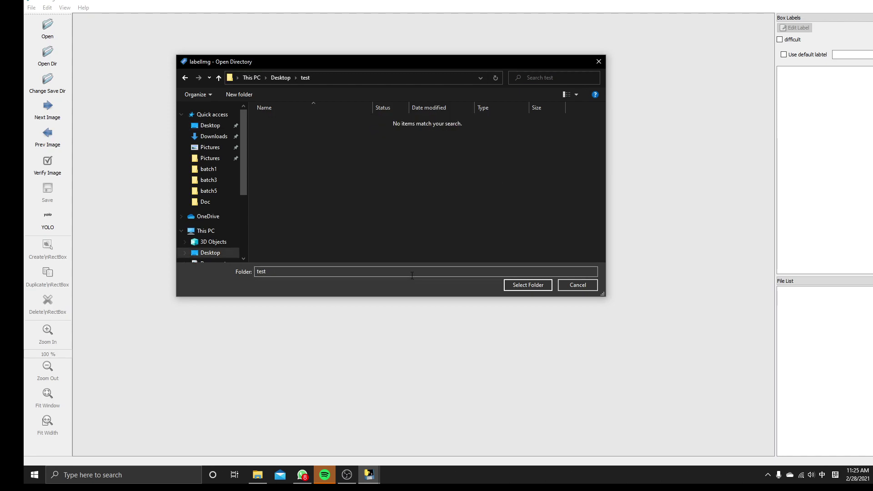
left_click(545, 286)
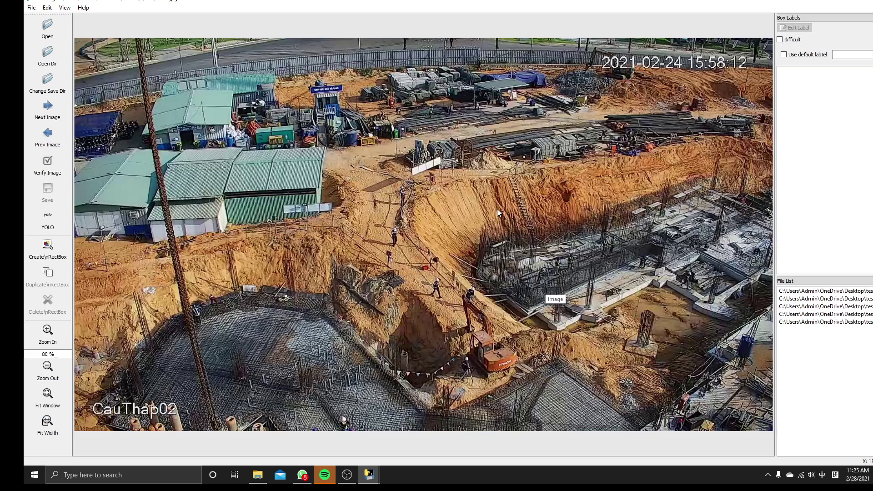
Examine the construction-site image at different magnifications, looking over the workers, the machinery and the surrounding ground
scroll(497, 209, "down", 5)
scroll(497, 208, "up", 6)
scroll(497, 209, "down", 3)
scroll(497, 209, "up", 1)
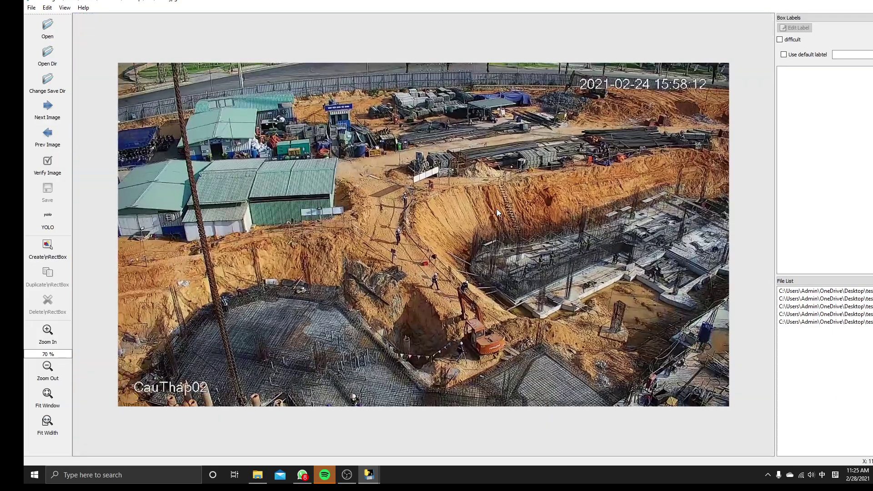
scroll(497, 209, "up", 5)
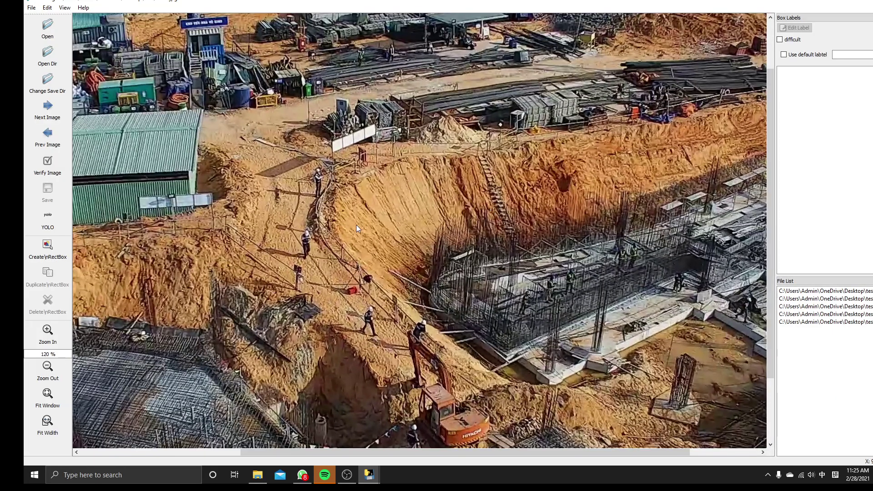
key("d")
key("d")
key("d")
key("d")
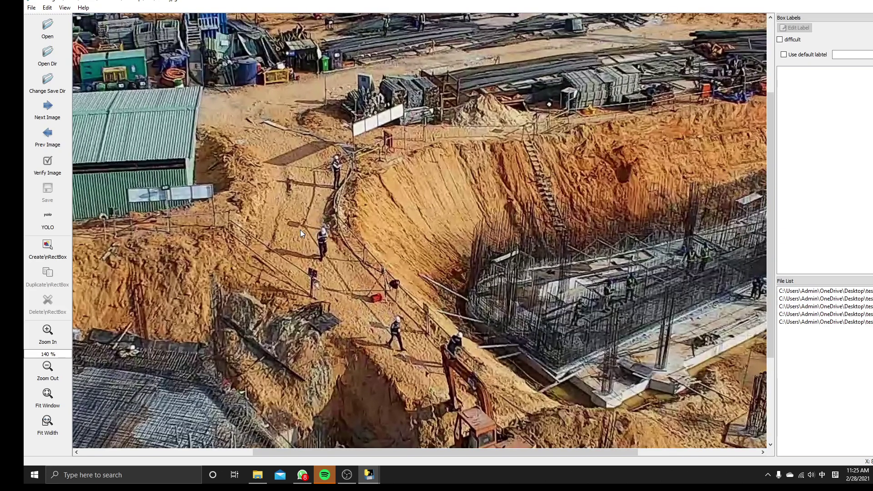
key("d")
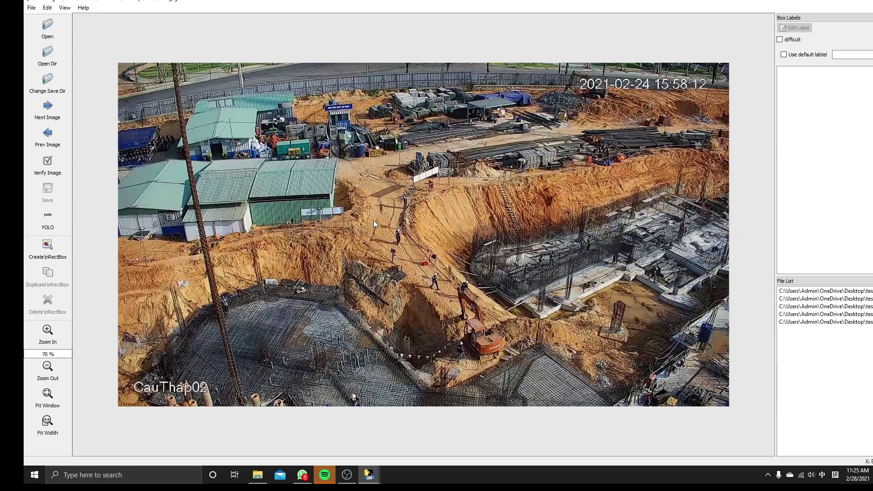
scroll(373, 220, "up", 1)
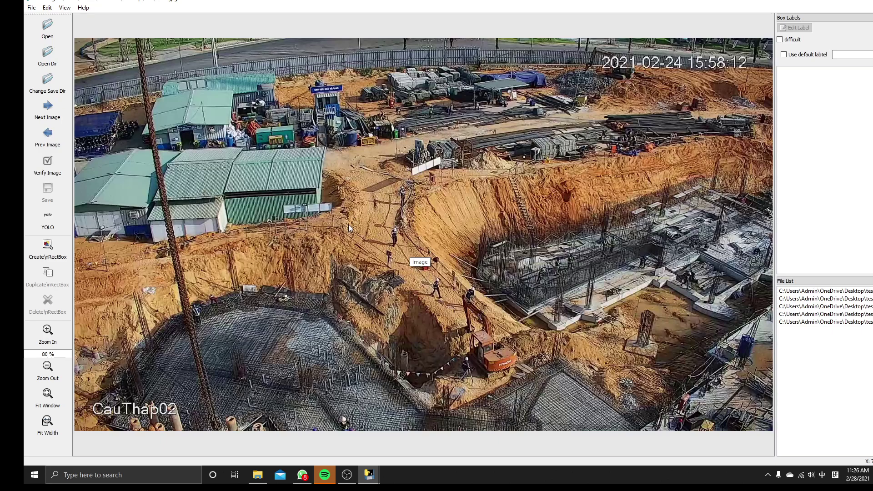
Draw a full-height bounding box around the hanging cable and label it Loads
right_click(236, 154)
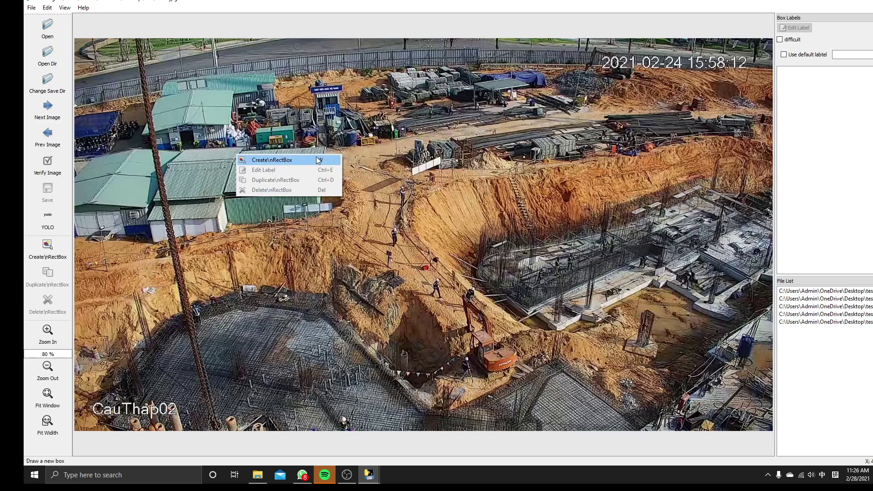
left_click(287, 163)
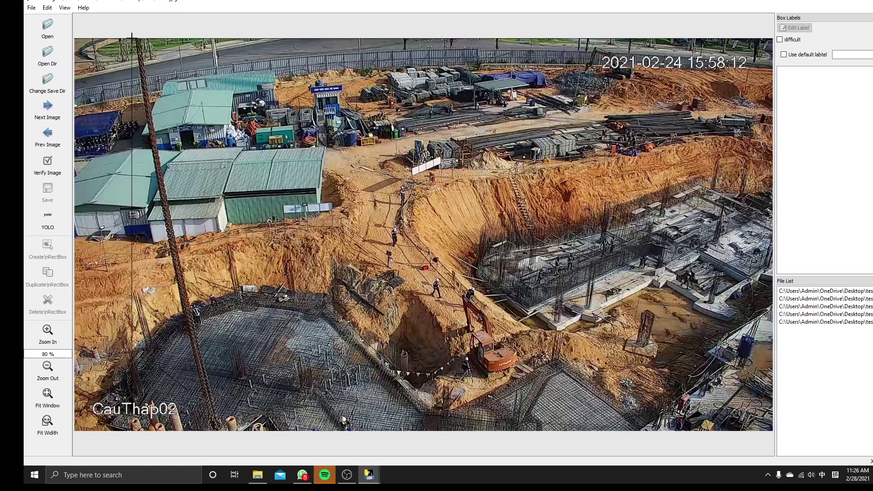
left_click_drag(132, 38, 228, 430)
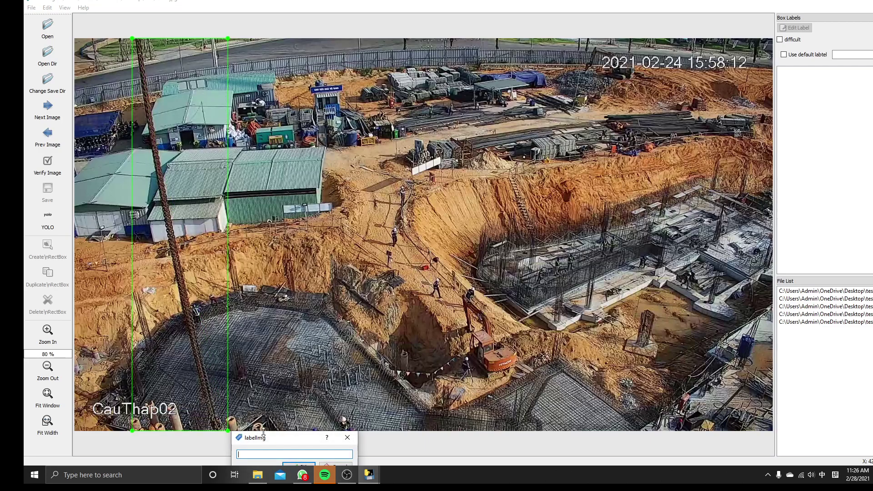
left_click_drag(287, 442, 298, 301)
left_click(275, 339)
left_click(311, 326)
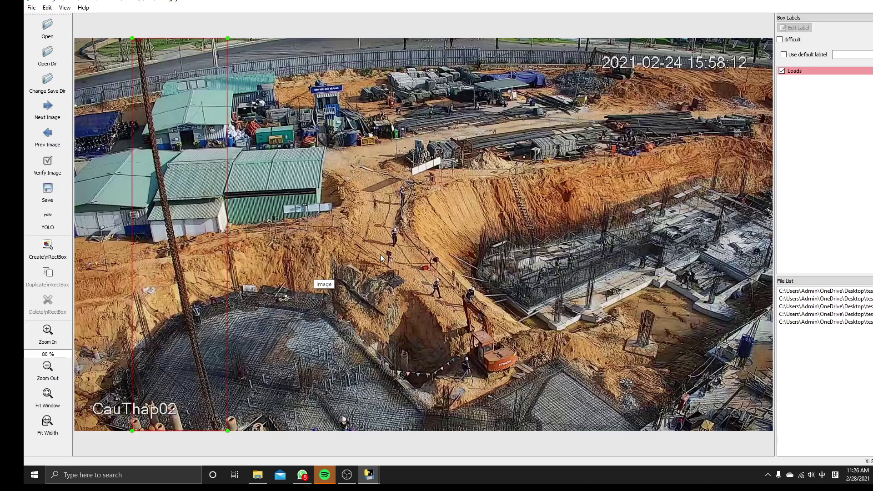
Draw a bounding box around the orange excavator and label it Machine
scroll(405, 251, "up", 3, "ctrl")
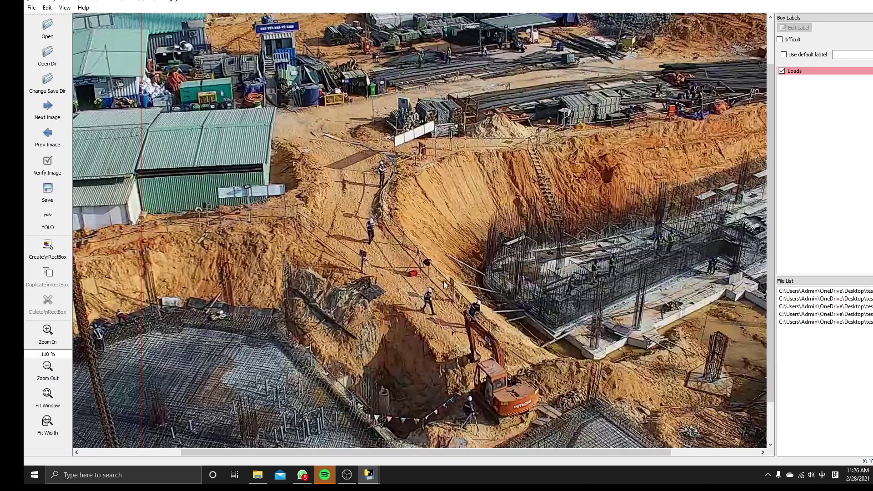
scroll(441, 280, "down", 3, "ctrl")
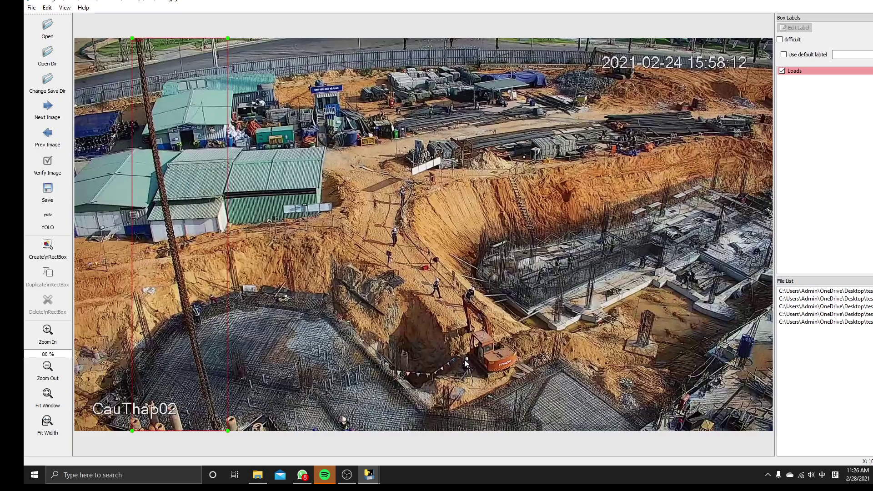
right_click(443, 300)
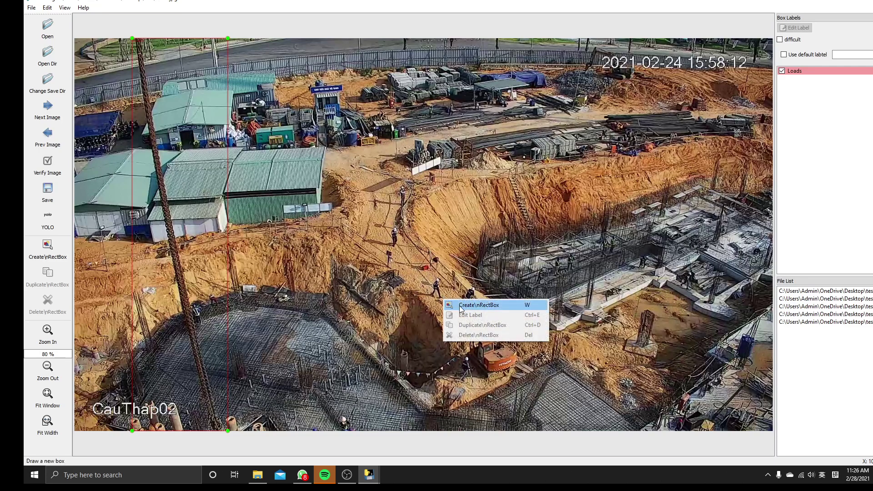
left_click(462, 301)
left_click_drag(459, 293, 519, 381)
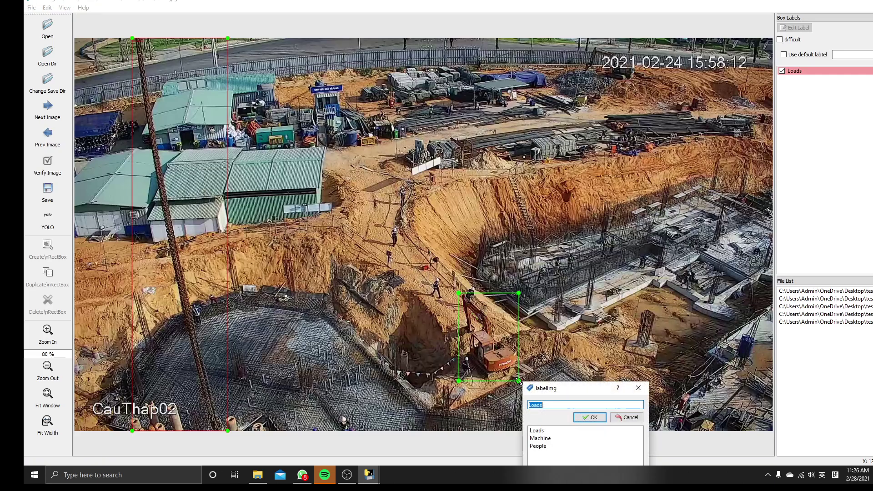
left_click(540, 438)
left_click(587, 419)
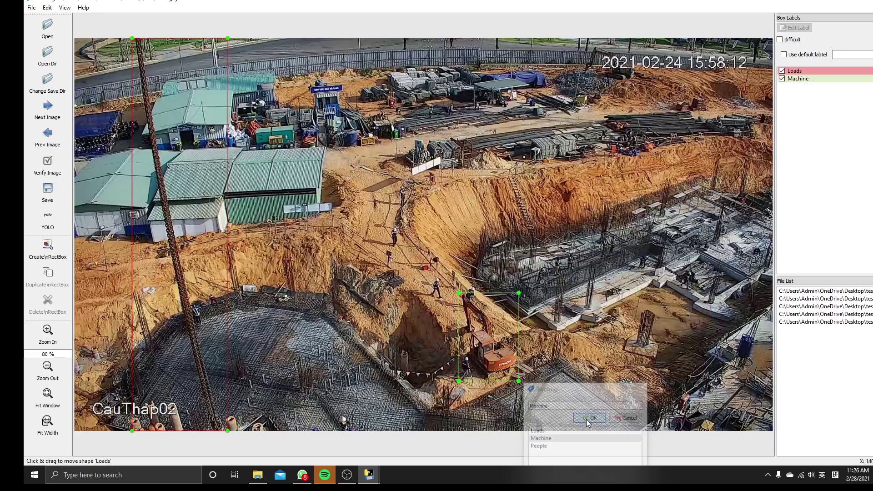
scroll(540, 373, "up", 1)
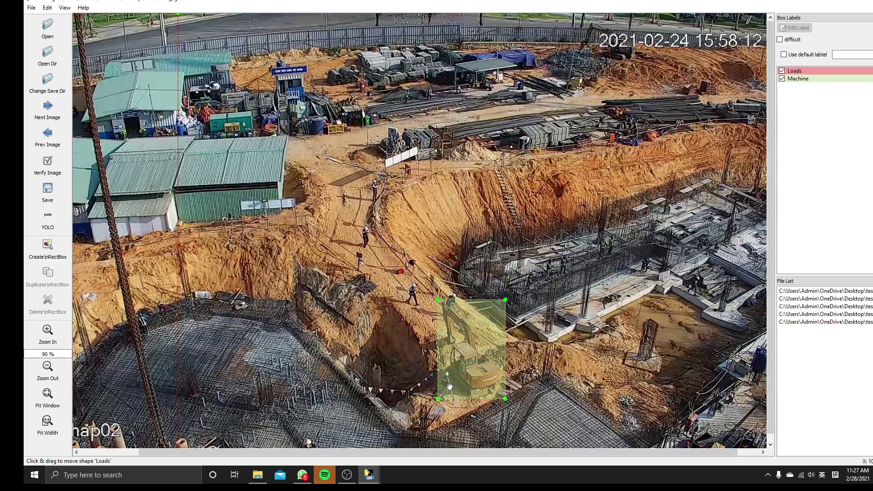
right_click(387, 360)
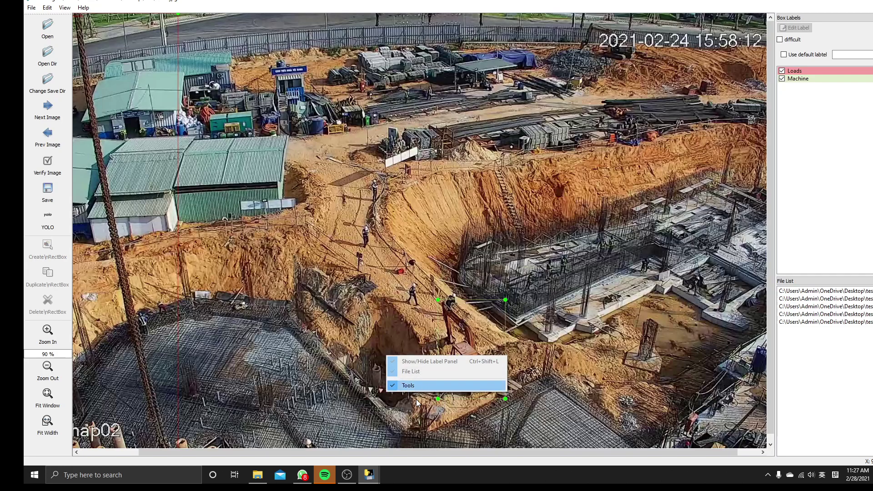
left_click(390, 328)
right_click(389, 327)
left_click(409, 337)
left_click(431, 406)
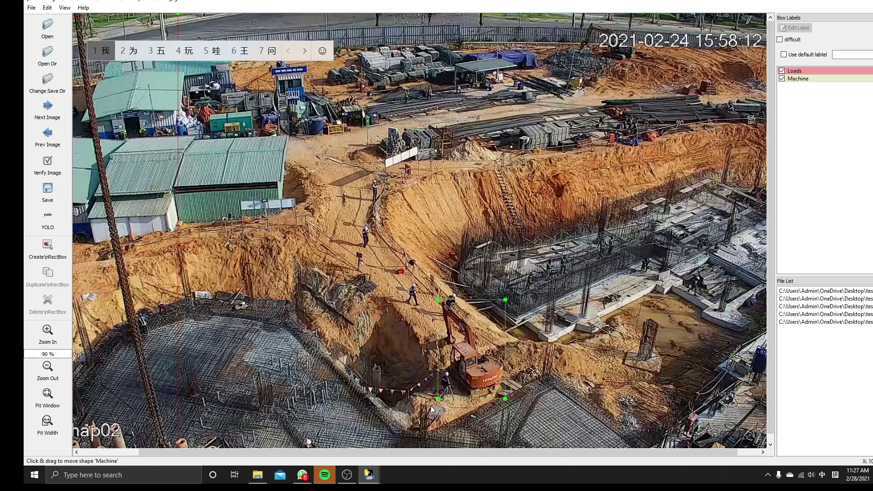
Draw a bounding box around the worker standing beside the excavator's cab and label it People
key("w")
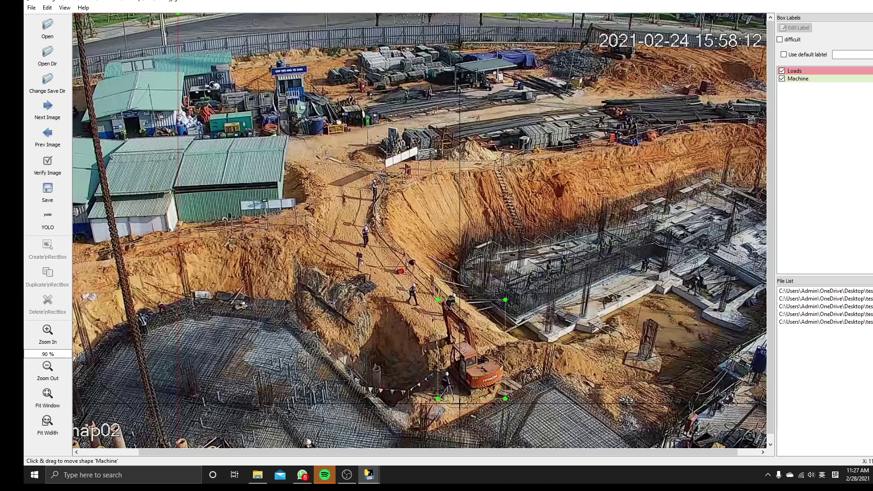
mouse_move(438, 373)
left_mouse_down()
mouse_move(460, 404)
mouse_move(436, 369)
left_mouse_up()
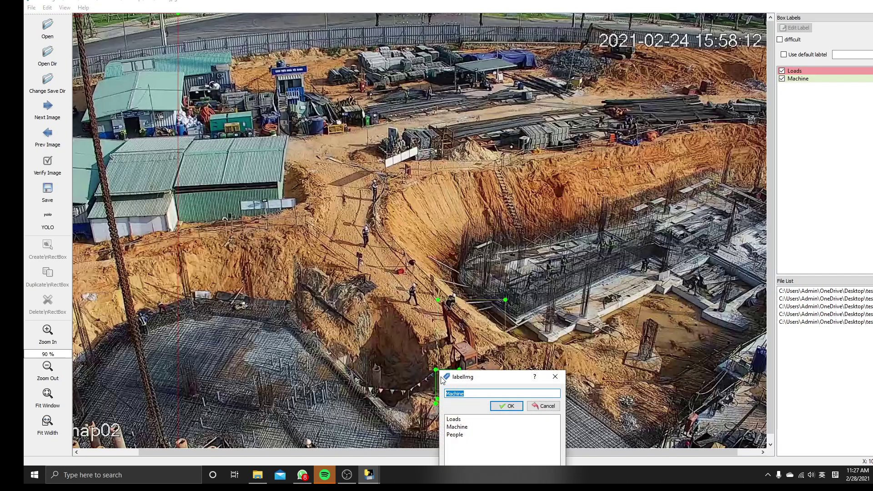
left_click(463, 435)
double_click(493, 432)
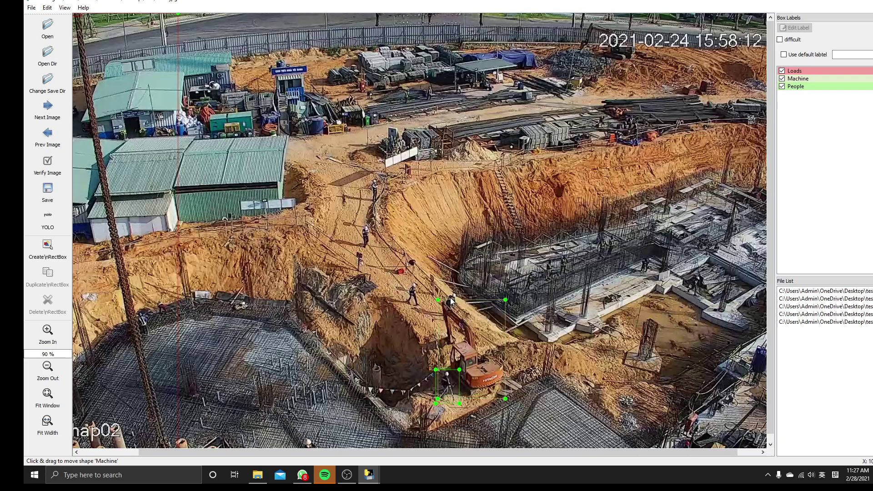
Draw bounding boxes around the worker at the top of the excavator's arm and the worker walking beside it, labelling both People
key("w")
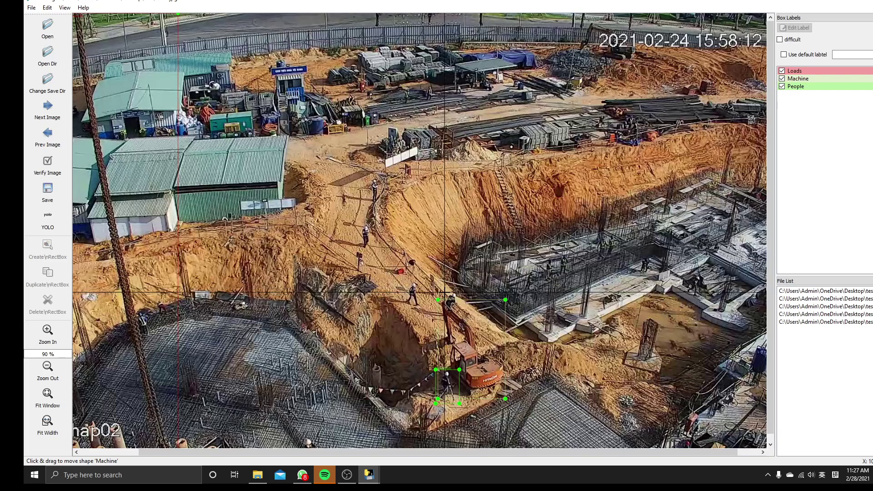
left_click_drag(444, 291, 460, 312)
left_click(532, 347)
key("w")
left_click_drag(404, 281, 422, 308)
left_click(485, 345)
Draw bounding boxes around the two workers farther up the dirt path and label both People
key("w")
left_click_drag(359, 224, 372, 250)
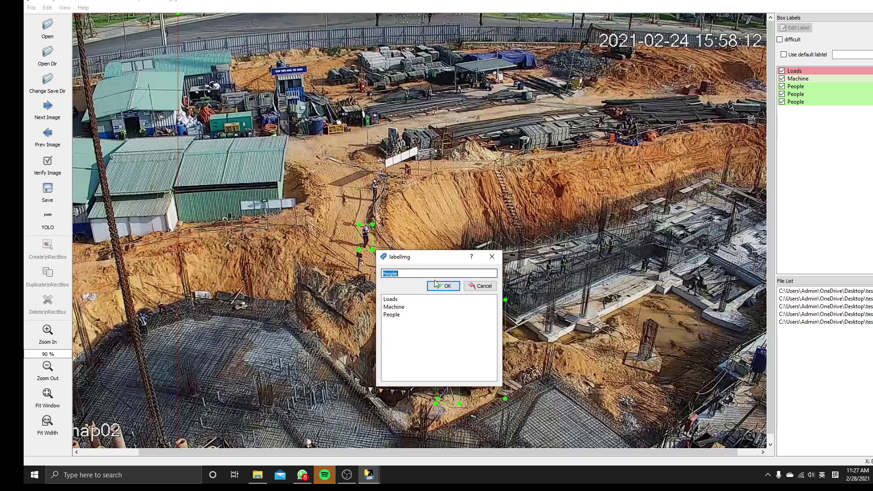
left_click(444, 286)
key("w")
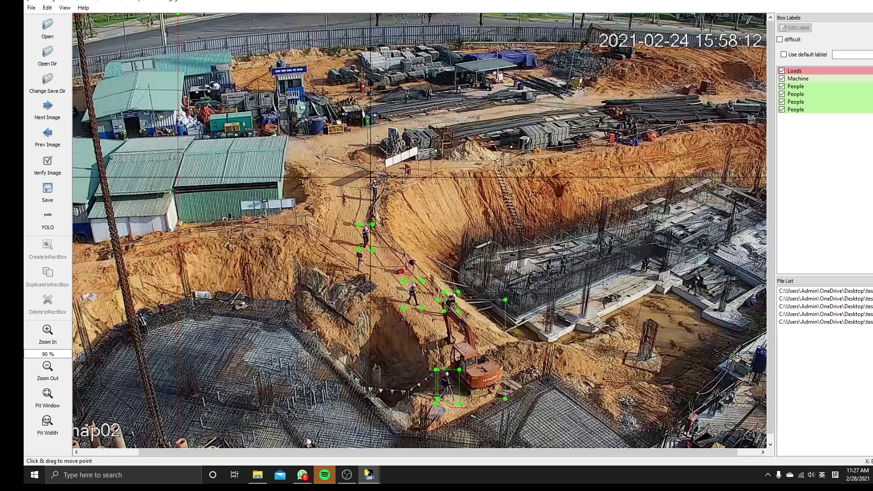
left_click_drag(370, 178, 381, 203)
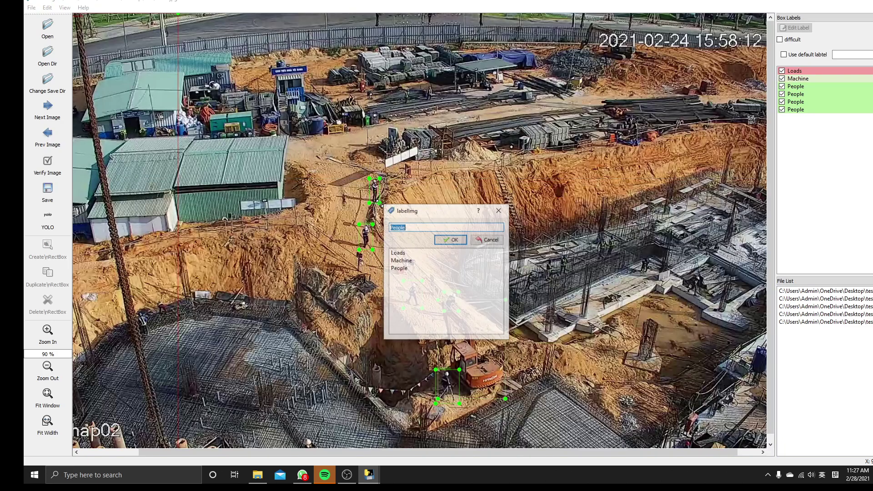
left_click(449, 238)
Draw bounding boxes around the two workers beside the long steel bars in the upper storage yard and label both People
key("w")
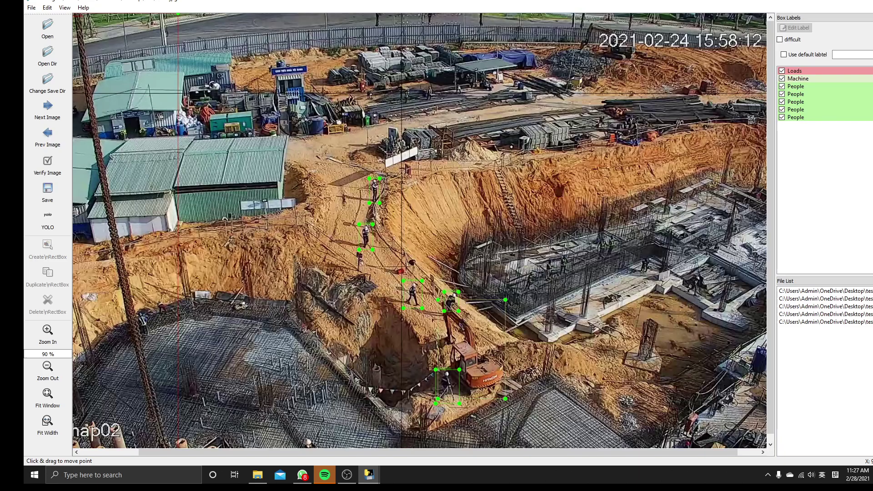
left_click_drag(402, 88, 412, 104)
type("w")
left_click(444, 169)
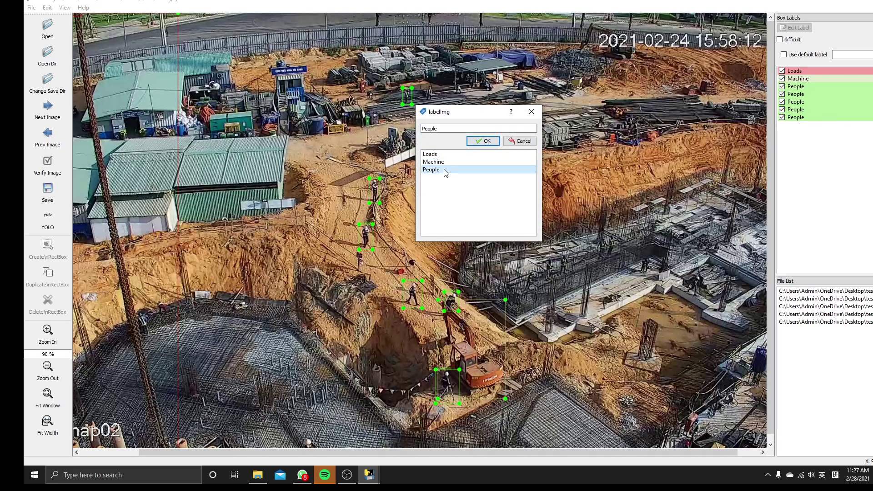
left_click(481, 141)
key("w")
left_click_drag(425, 85, 435, 103)
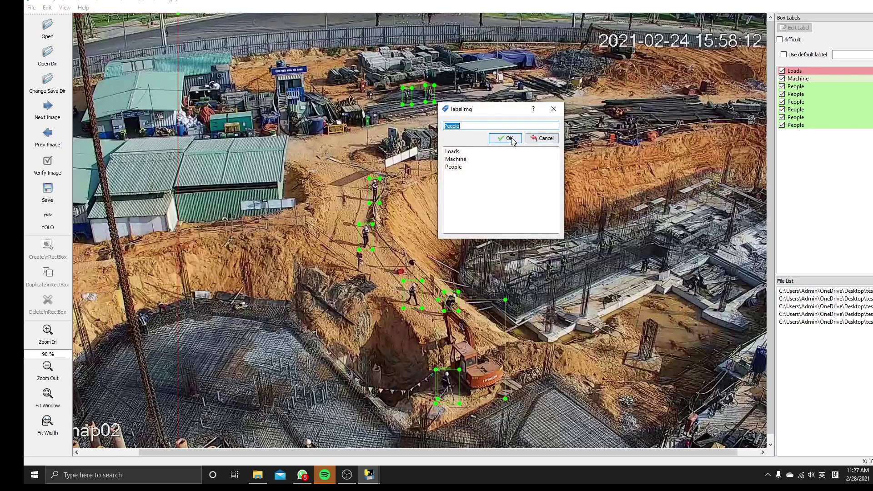
left_click(516, 141)
Draw a bounding box around the bending worker on the concrete beam above the muddy pit and label it People
scroll(566, 176, "down", 1)
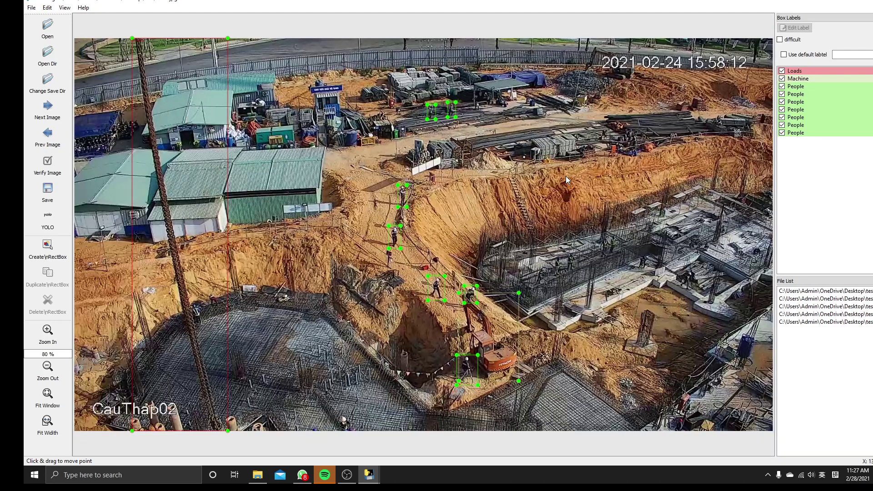
scroll(654, 310, "up", 7)
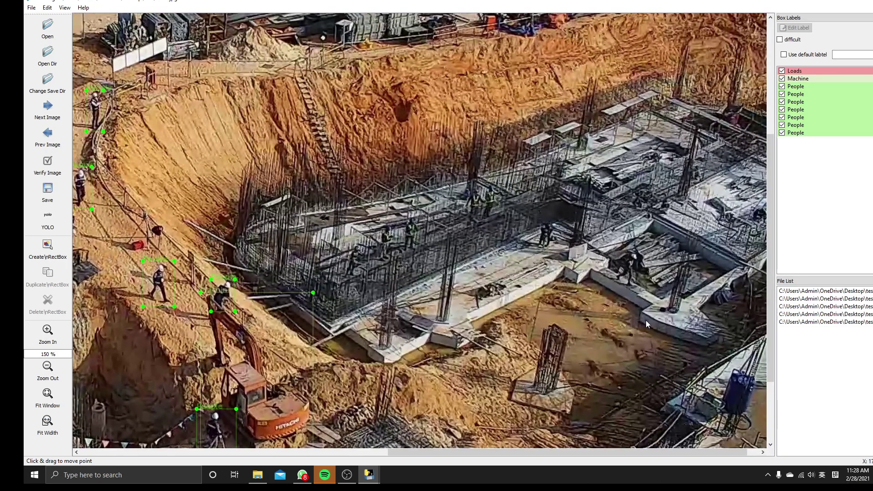
key("w")
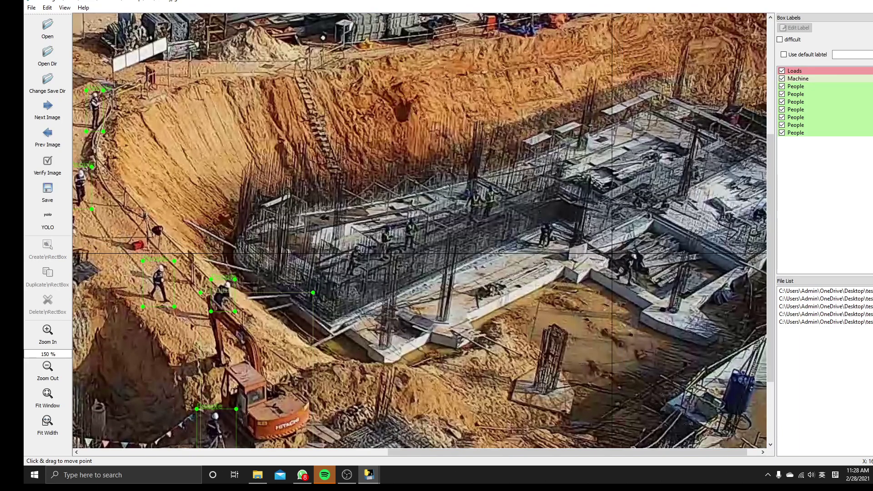
left_click(614, 252)
left_click_drag(641, 285, 642, 290)
left_click(711, 325)
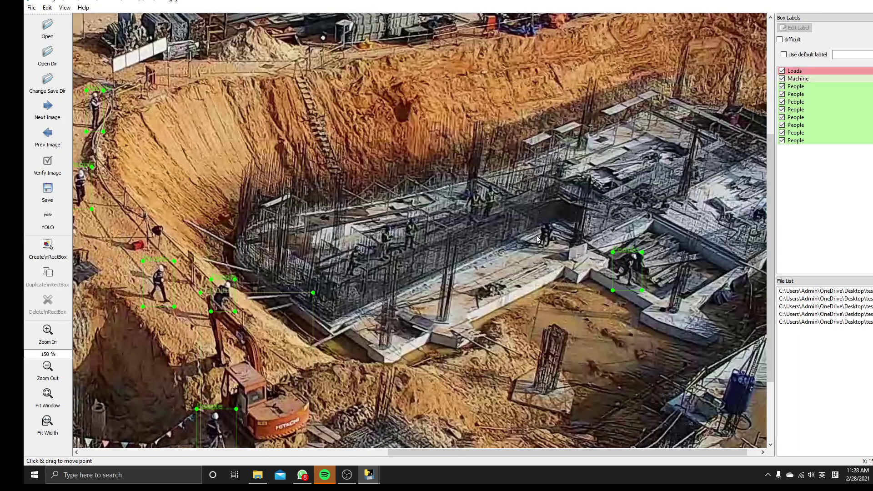
Draw separate adjoining bounding boxes around the pair of workers standing on the concrete foundation and label both People
left_click_drag(538, 222, 546, 247)
left_click(617, 286)
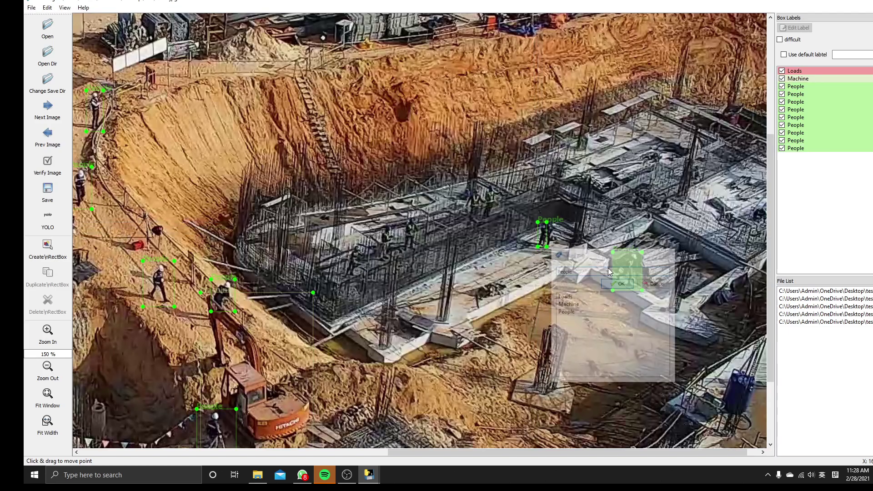
scroll(566, 272, "up", 10)
scroll(566, 268, "up", 5)
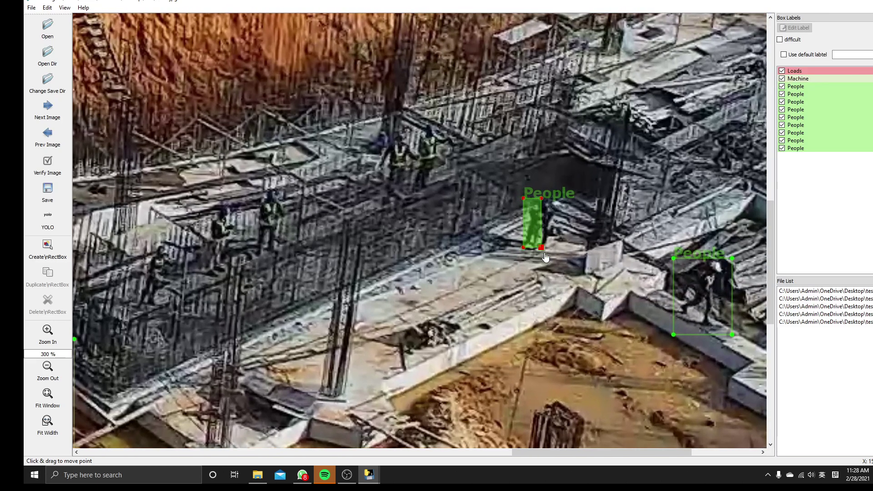
key("w")
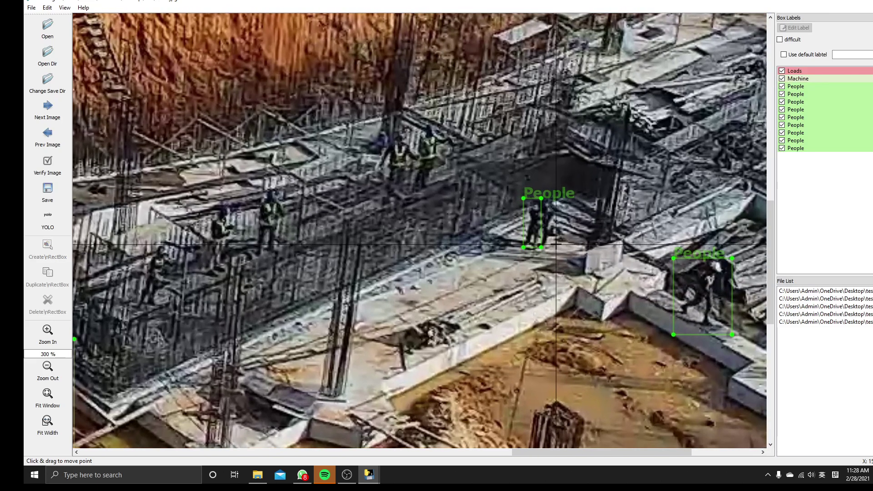
left_click_drag(557, 249, 541, 198)
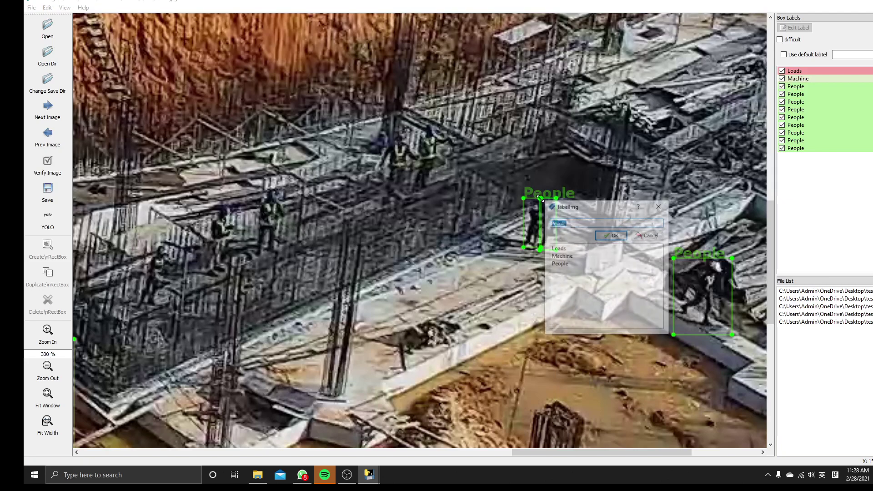
left_click(610, 235)
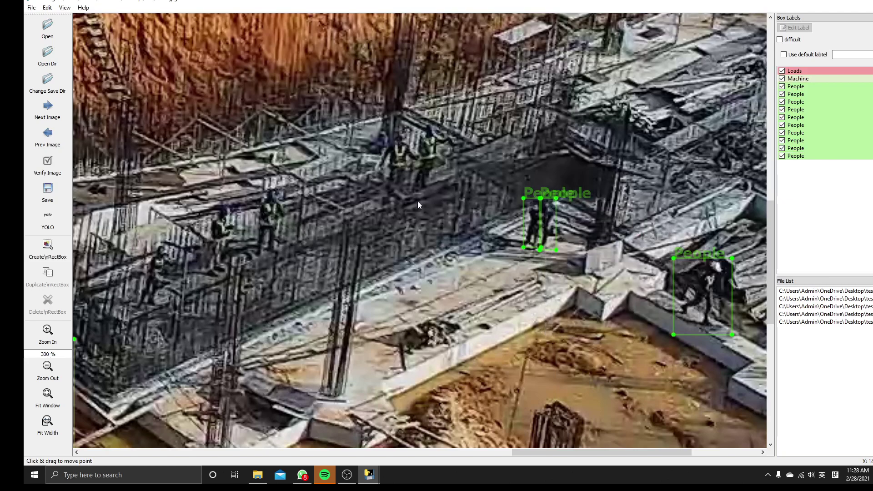
Draw bounding boxes around the two outer workers of the group of three in the rebar area, labelling both People
scroll(389, 214, "down", 2, "ctrl")
key("w")
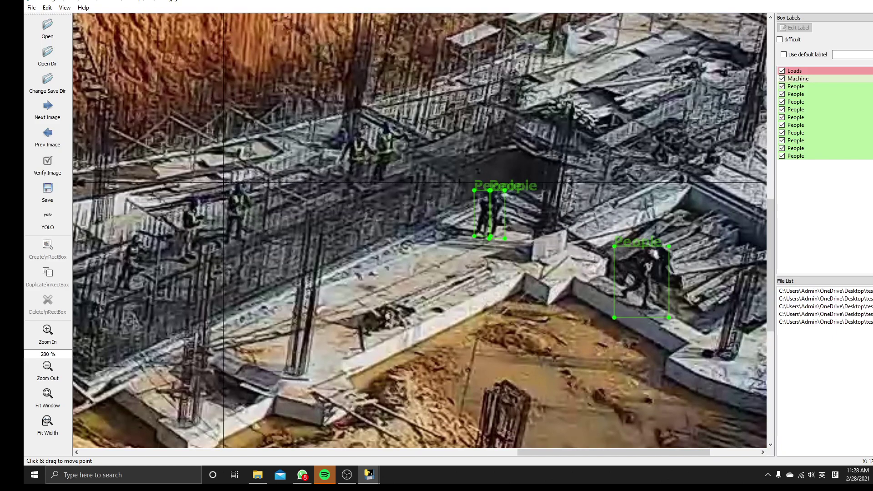
left_click_drag(222, 181, 251, 245)
left_click(317, 285)
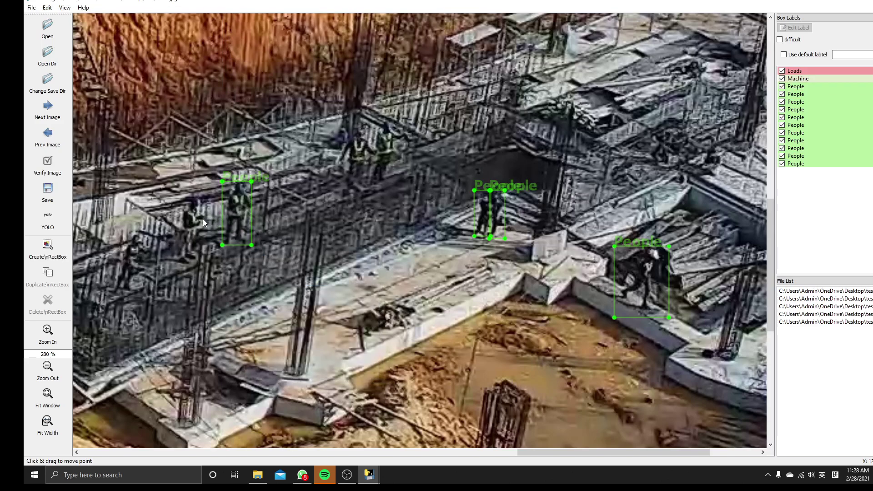
left_click_drag(111, 227, 145, 298)
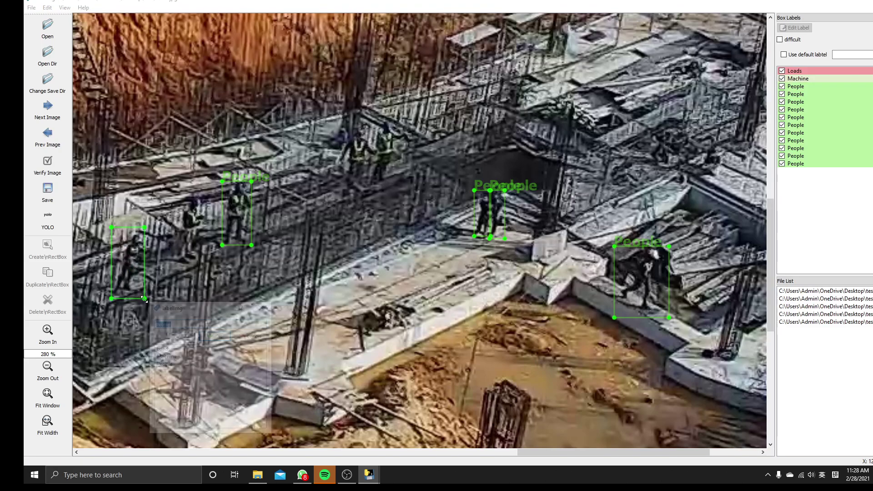
left_click(213, 336)
Box the middle worker of the three in the rebar area as People and enlarge the box at its upper corner
left_click_drag(179, 200, 203, 265)
left_click(275, 302)
left_click_drag(203, 203, 208, 196)
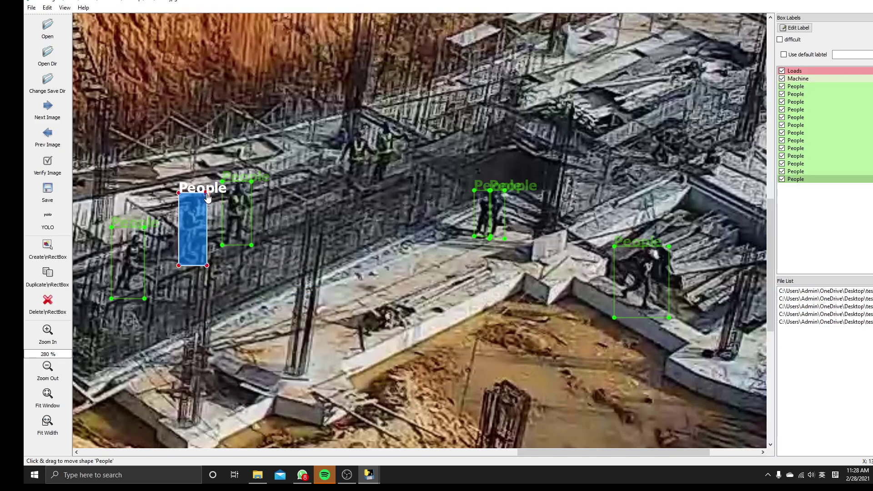
Draw bounding boxes around the two workers in high-visibility vests at the far side of the rebar and label both People
key("w")
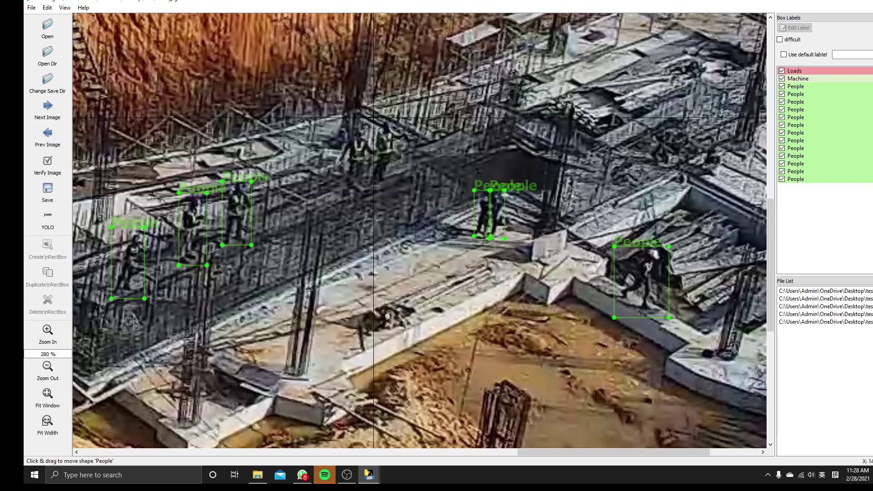
left_click_drag(372, 118, 395, 183)
type("w")
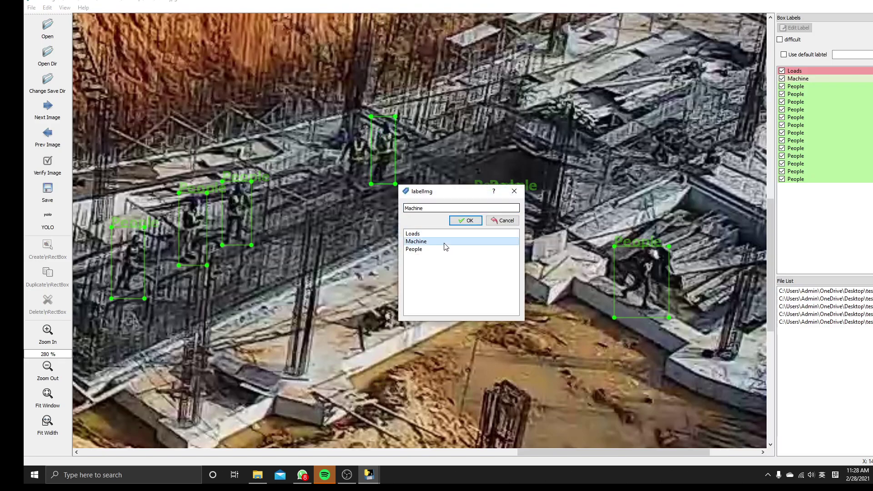
left_click(442, 249)
left_click(458, 227)
key("w")
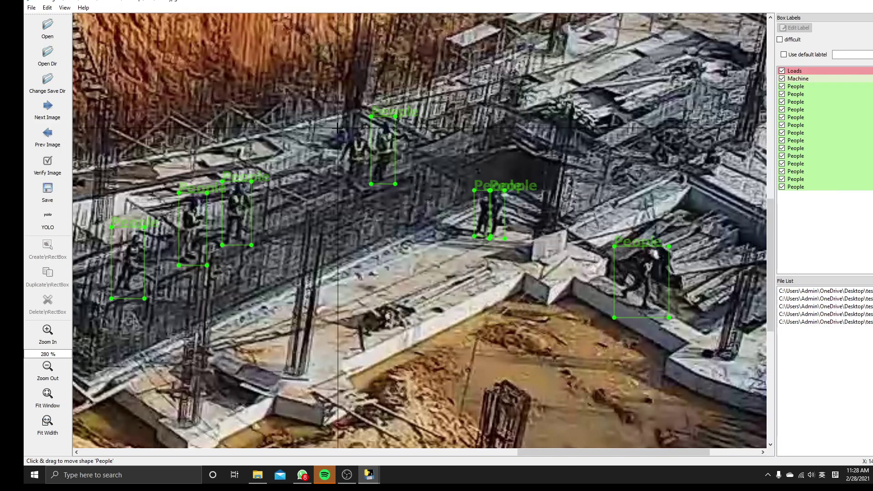
left_click_drag(337, 128, 372, 183)
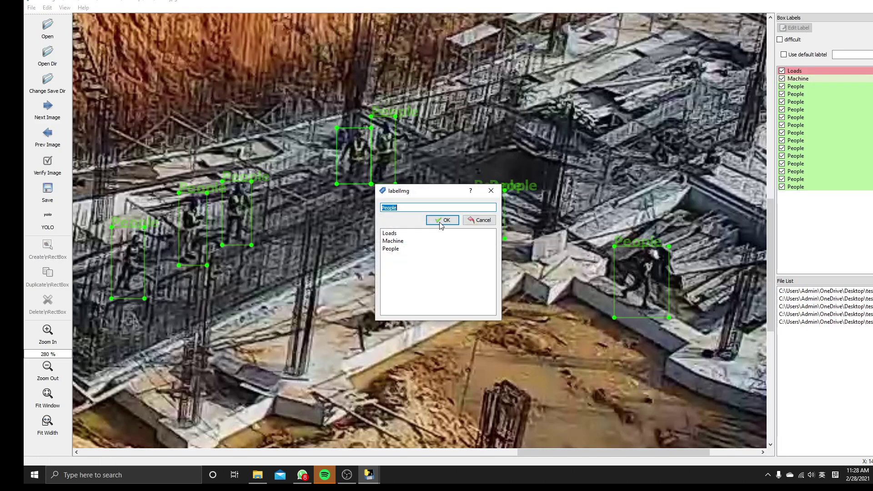
left_click(445, 221)
scroll(442, 234, "down", 16, "ctrl")
scroll(440, 235, "down", 5, "ctrl")
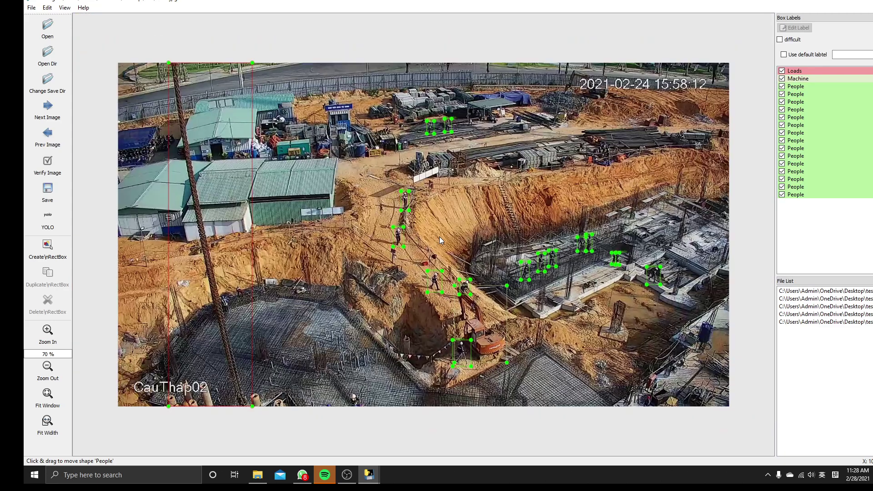
scroll(440, 237, "up", 1, "ctrl")
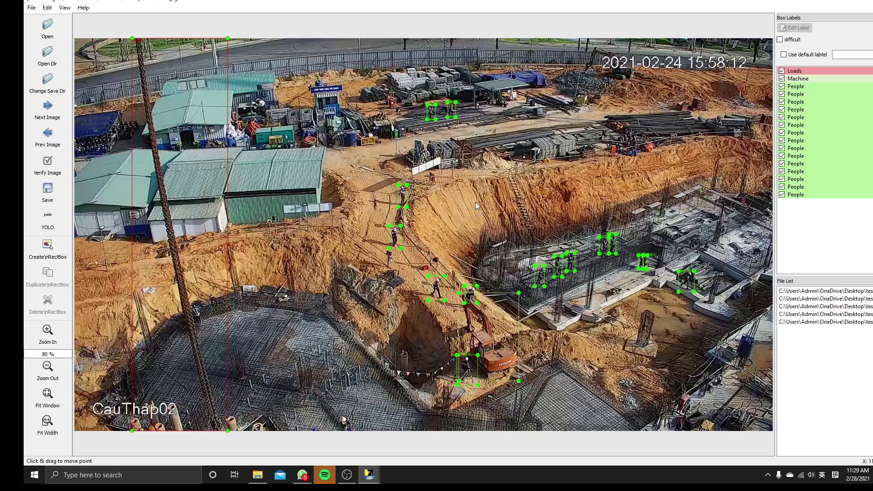
right_click(457, 166)
left_click(401, 149)
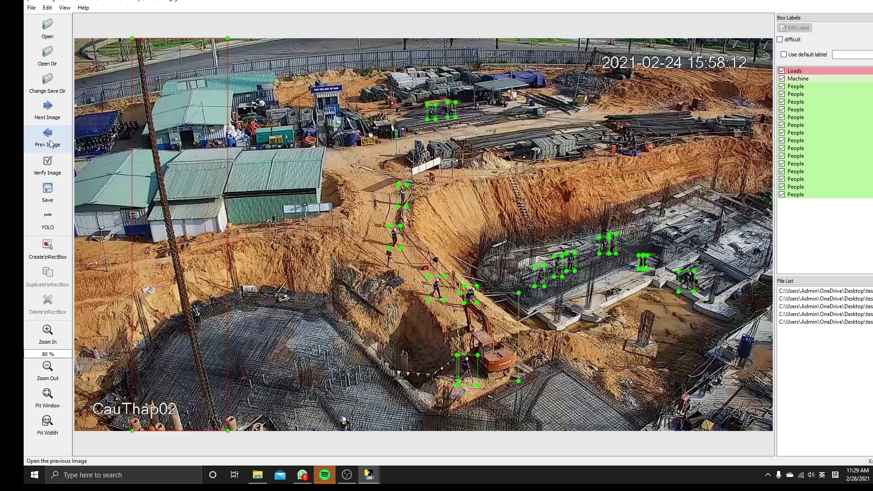
Save the image's annotations as the text file 11500 in the test folder before moving on to another image
left_click(43, 114)
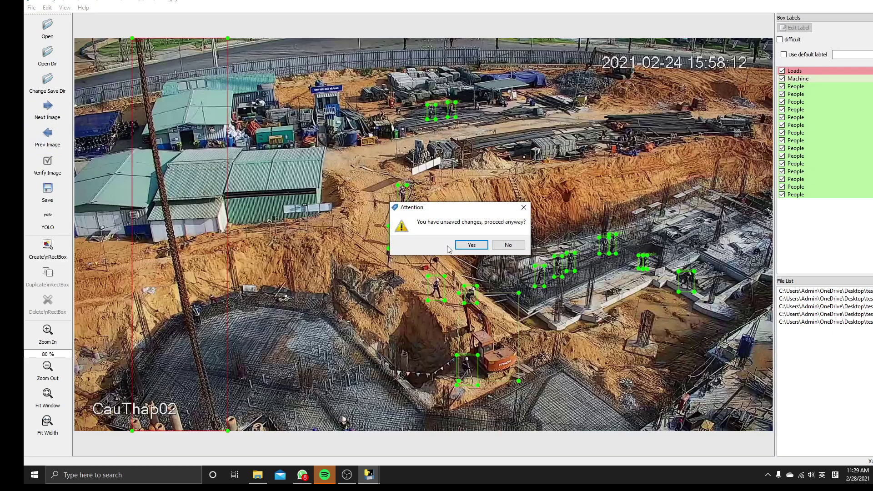
left_click(510, 244)
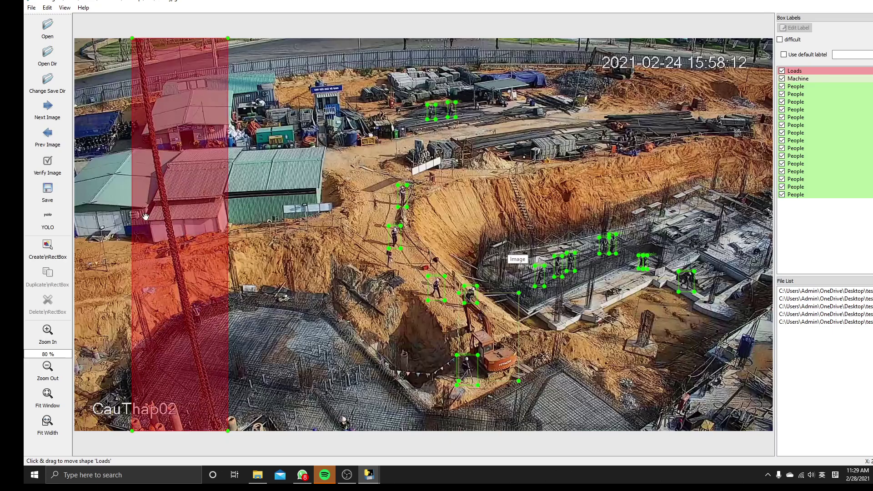
left_click(48, 193)
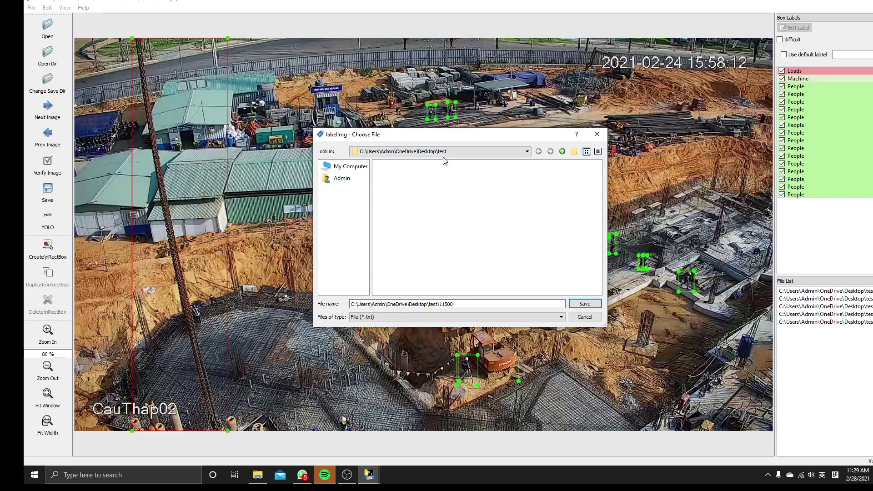
left_click(585, 304)
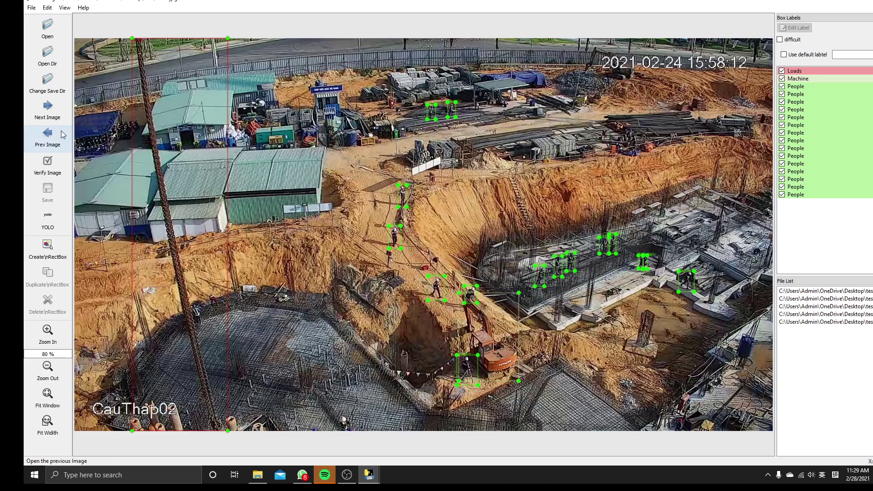
Go to the next image, return to the previous one to check its saved boxes, and reopen the next image
left_click(49, 111)
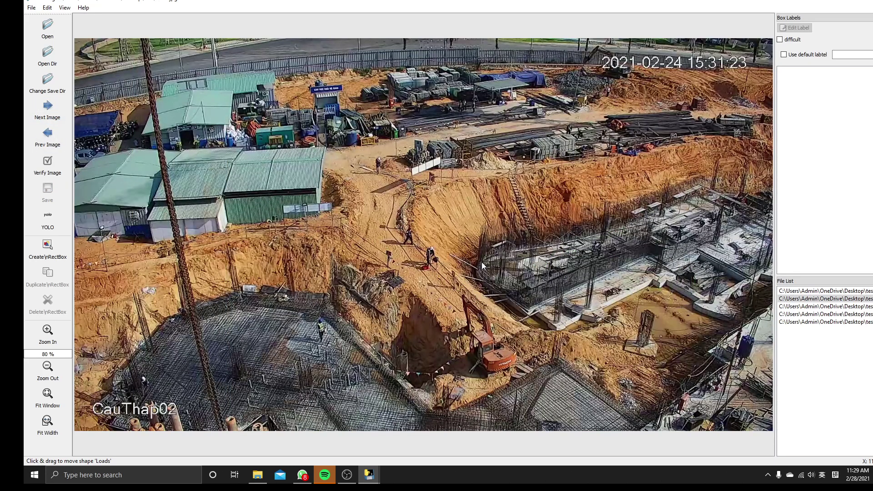
scroll(482, 266, "down", 1)
scroll(438, 284, "up", 1)
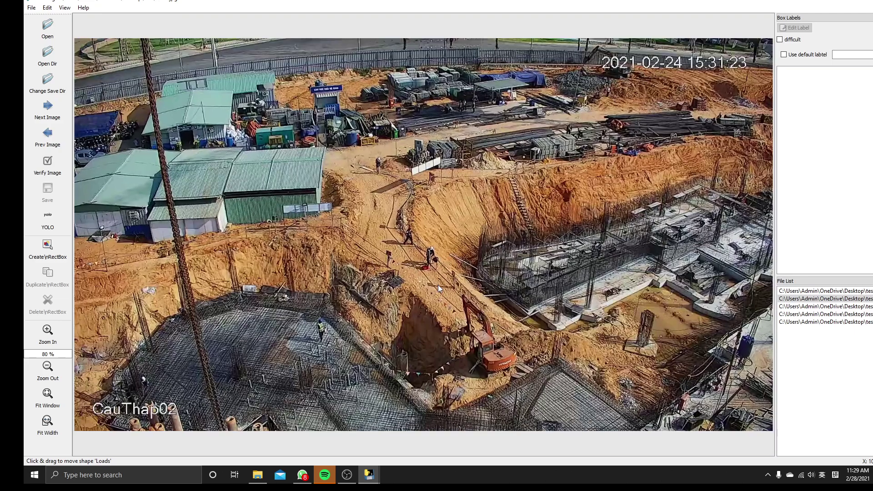
left_click(47, 137)
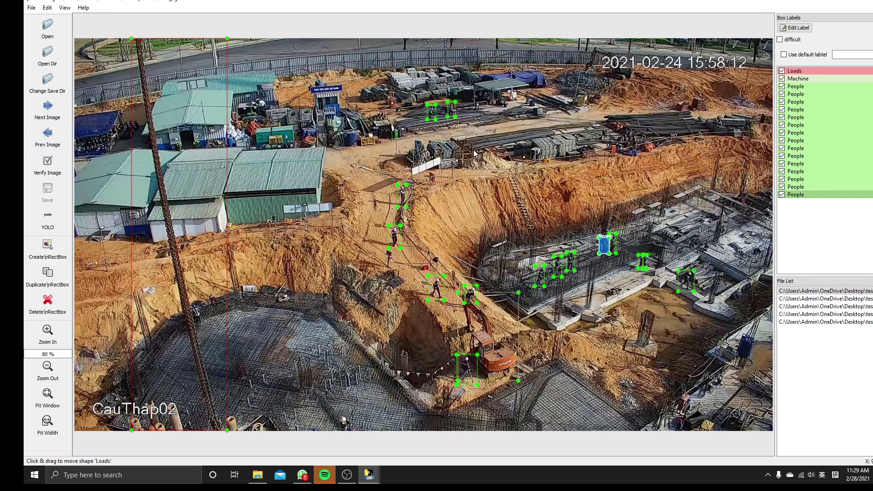
left_click(48, 111)
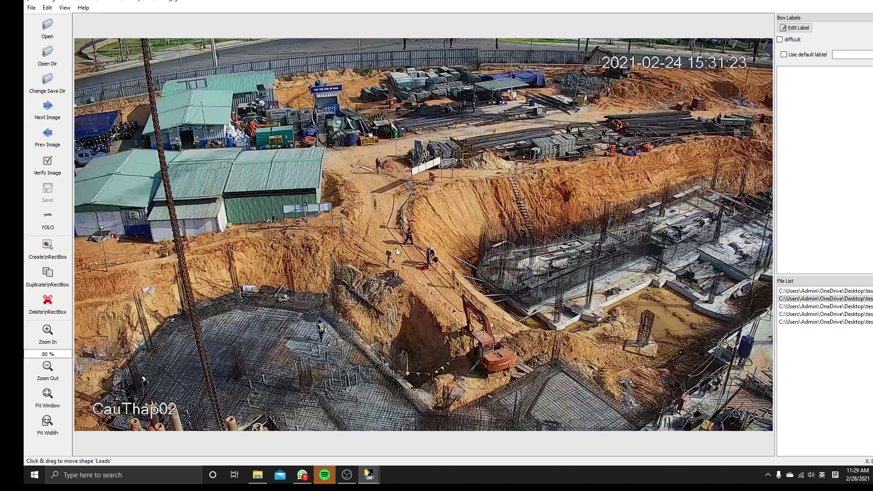
Draw a full-height bounding box around the long hanging chain crossing the image and label it Loads
key("w")
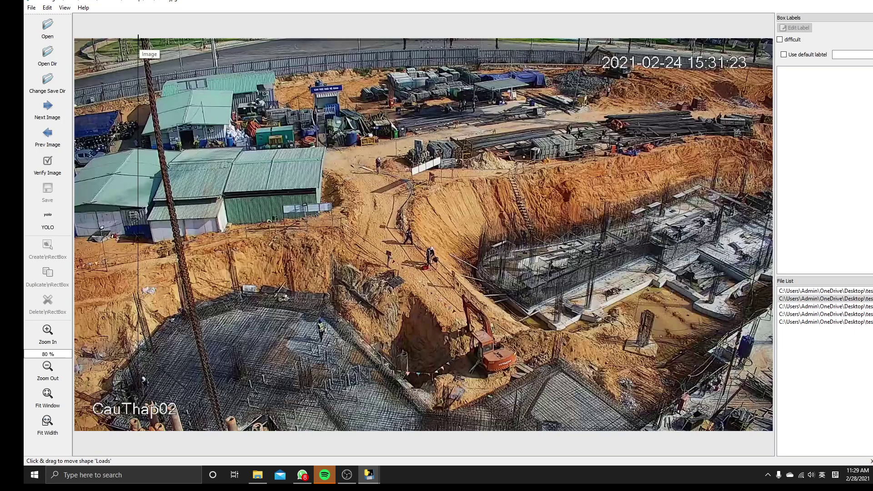
mouse_move(139, 38)
left_mouse_down()
mouse_move(260, 421)
mouse_move(229, 430)
left_mouse_up()
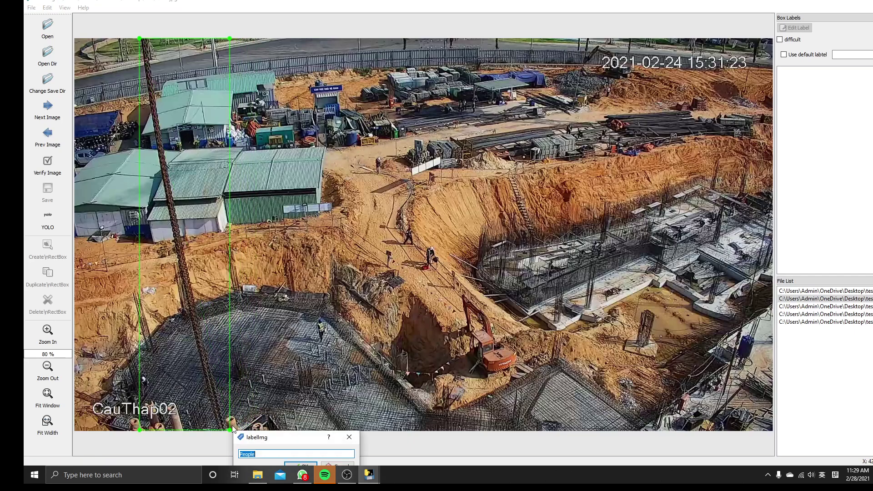
left_click_drag(313, 443, 319, 356)
left_click(277, 394)
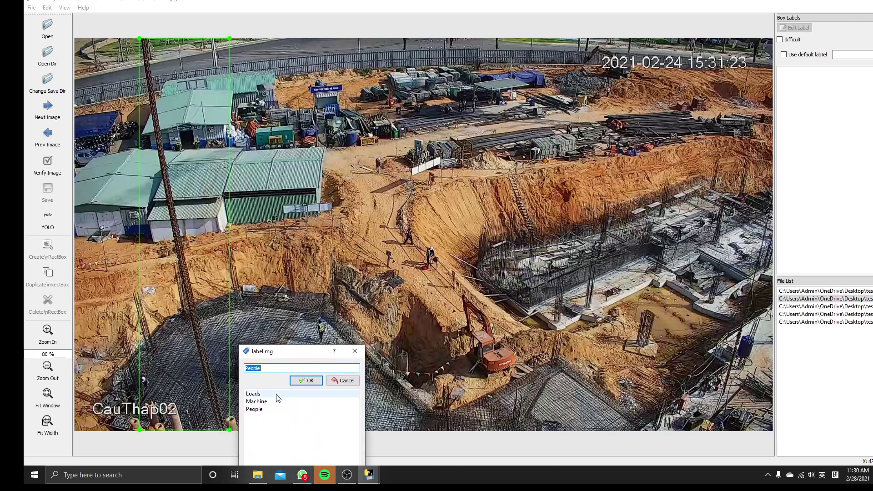
left_click(304, 381)
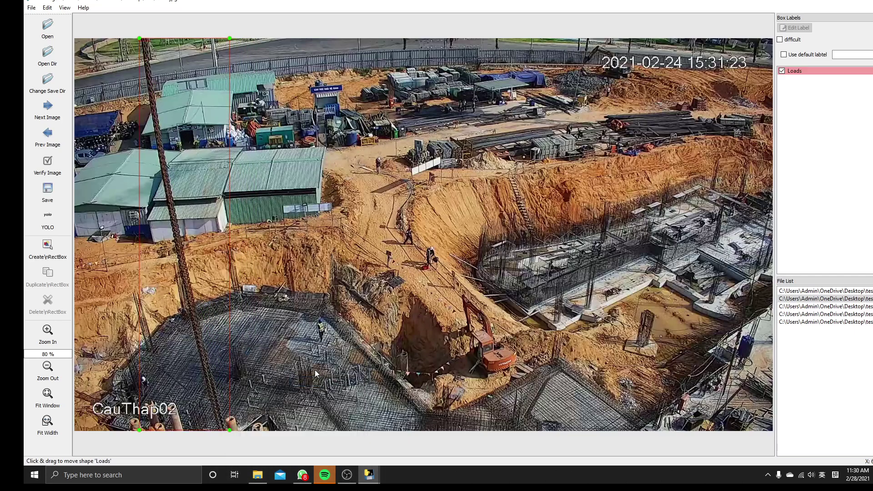
Box the worker in the high-visibility vest standing on the rebar mat and label the box People
key("w")
left_click_drag(315, 317, 328, 343)
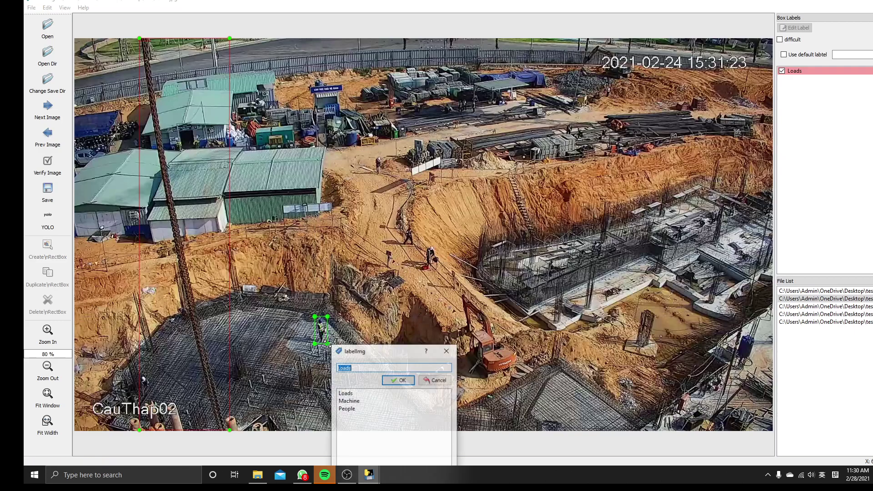
left_click(364, 409)
left_click(398, 381)
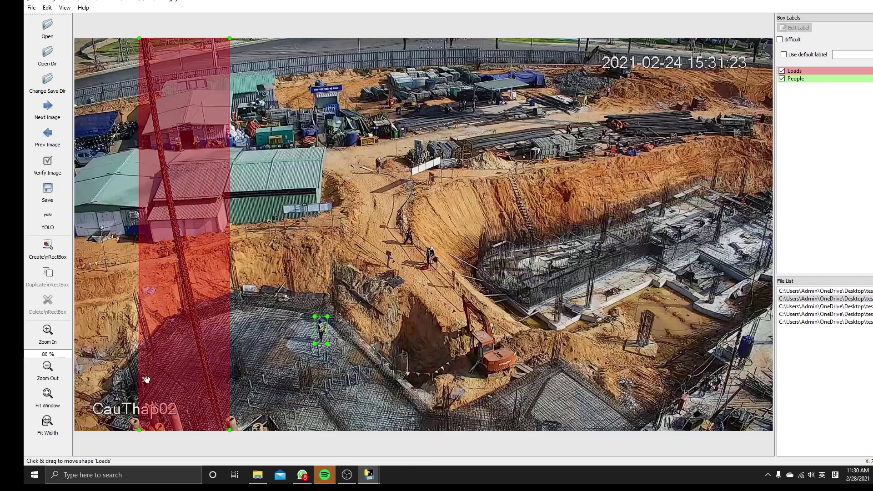
Box the white-helmeted worker at the rebar mat's edge just above the CauThap02 caption as People
scroll(122, 394, "up", 3, "ctrl")
scroll(122, 396, "up", 10, "ctrl")
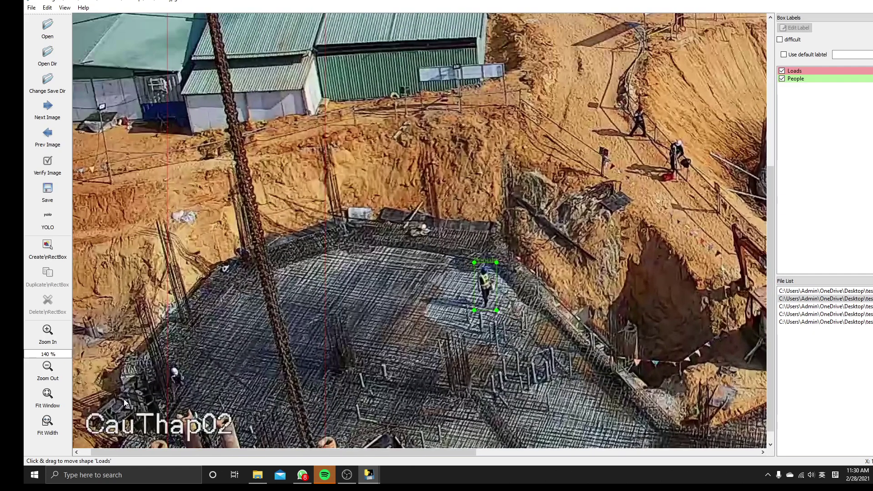
key("w")
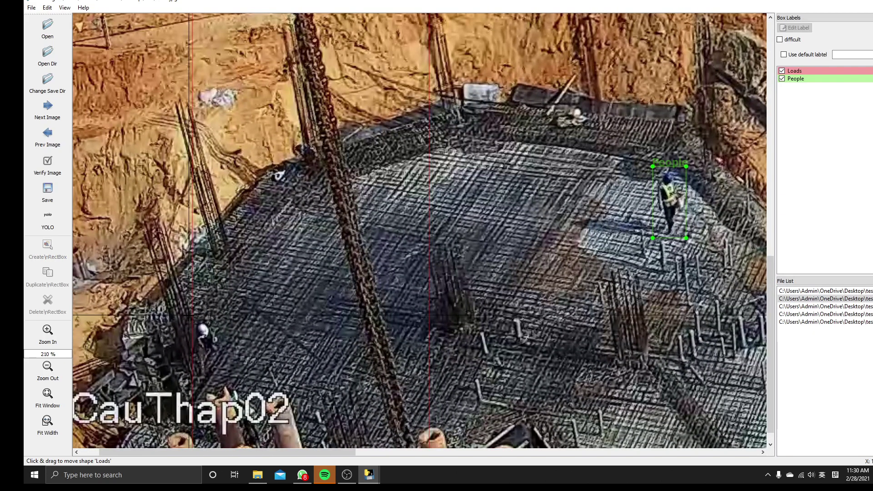
left_click_drag(192, 317, 220, 381)
left_click(291, 414)
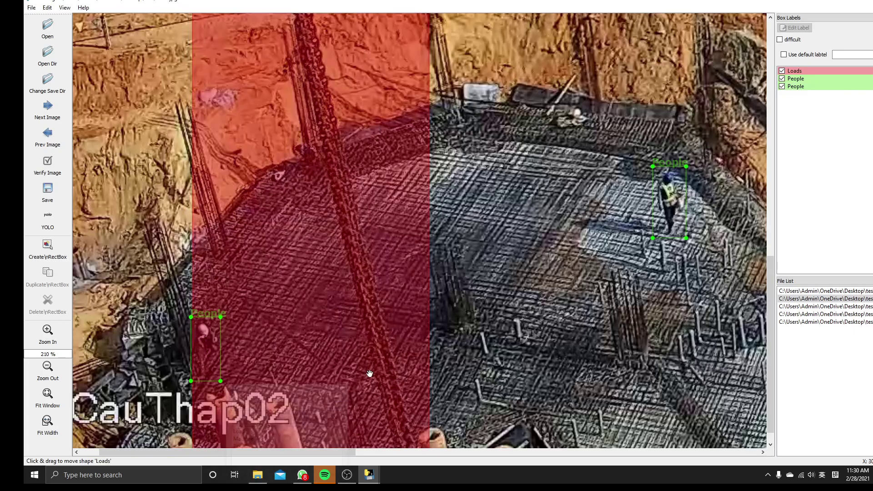
Box the dark-clothed worker standing in the middle of the concrete foundation area and label the box People
scroll(566, 293, "down", 6, "ctrl")
scroll(567, 293, "down", 7, "ctrl")
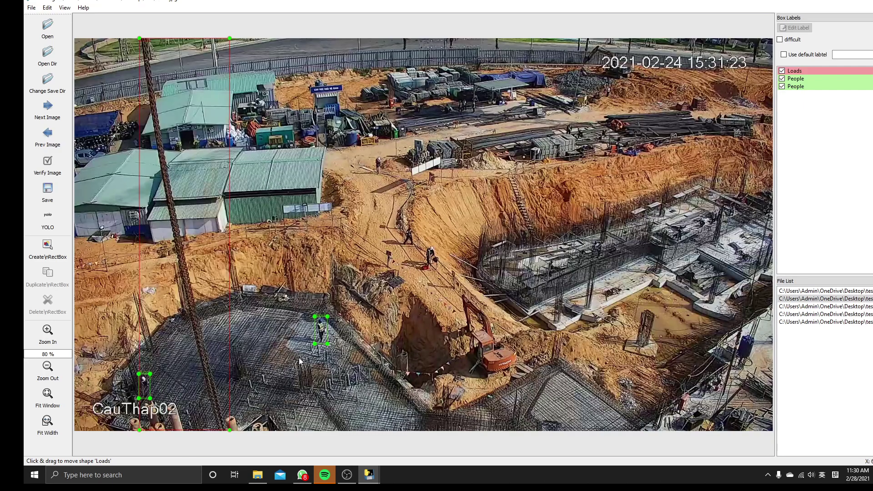
scroll(752, 377, "up", 5, "ctrl")
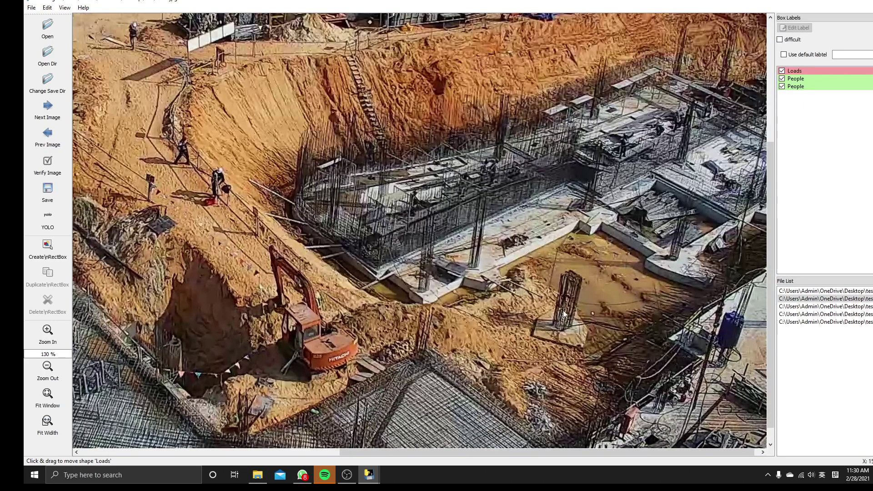
scroll(577, 287, "up", 1)
scroll(550, 251, "up", 8, "ctrl")
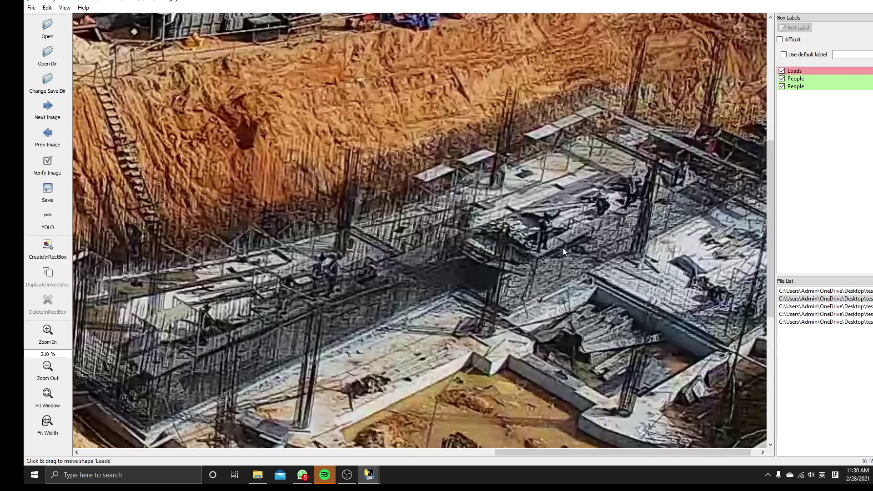
key("w")
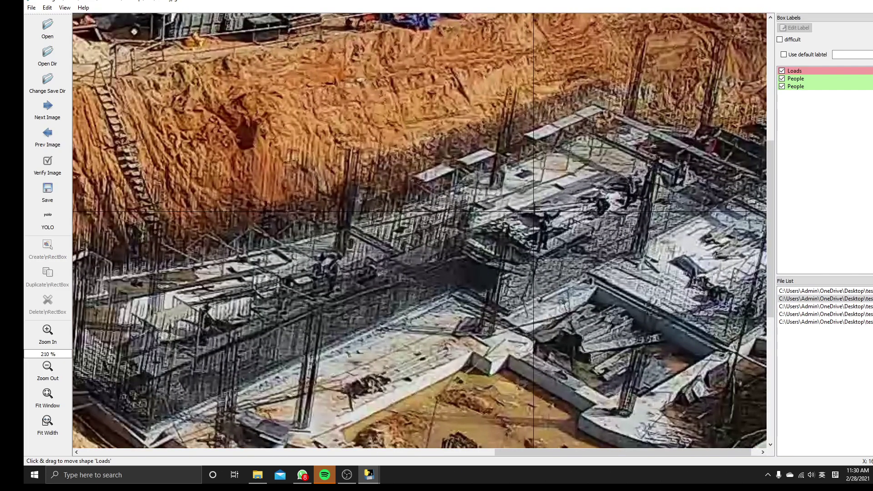
left_click_drag(535, 210, 553, 253)
left_click(612, 291)
Box the worker beside the rebar column at the far end of the foundation as People
scroll(650, 221, "down", 3, "ctrl")
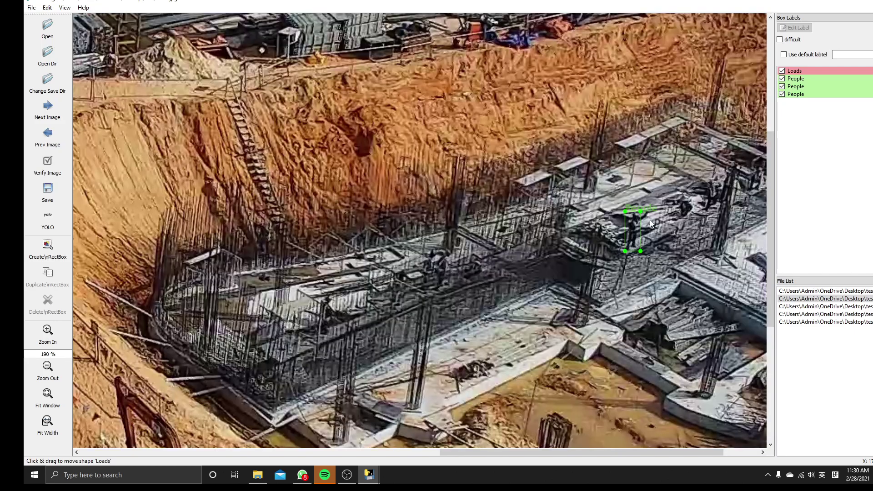
key("w")
left_click_drag(713, 179, 728, 215)
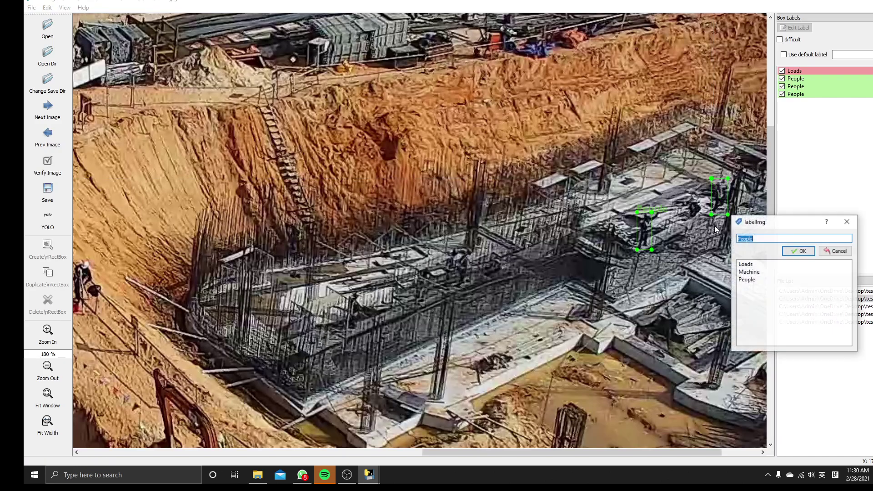
left_click(797, 251)
Box the worker among the rebar at the nearer, ladder-side part of the foundation as People
scroll(449, 288, "down", 4, "ctrl")
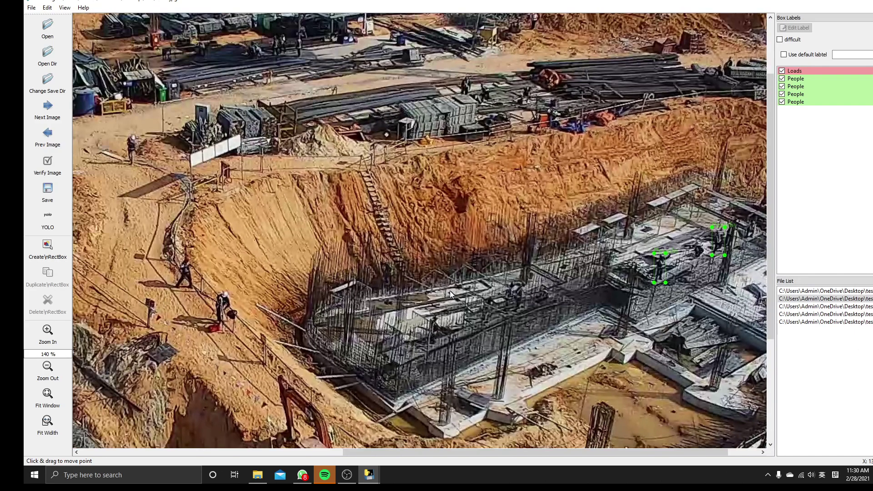
scroll(547, 289, "up", 7, "ctrl")
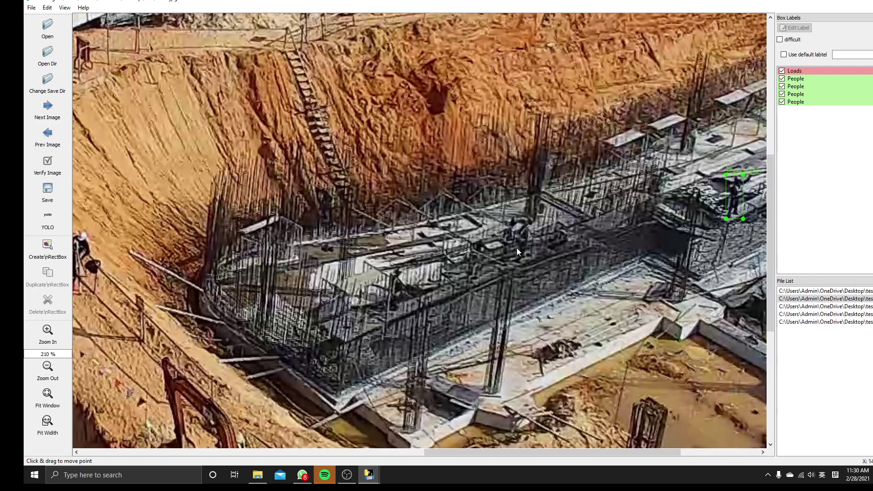
key("w")
left_click_drag(514, 215, 537, 264)
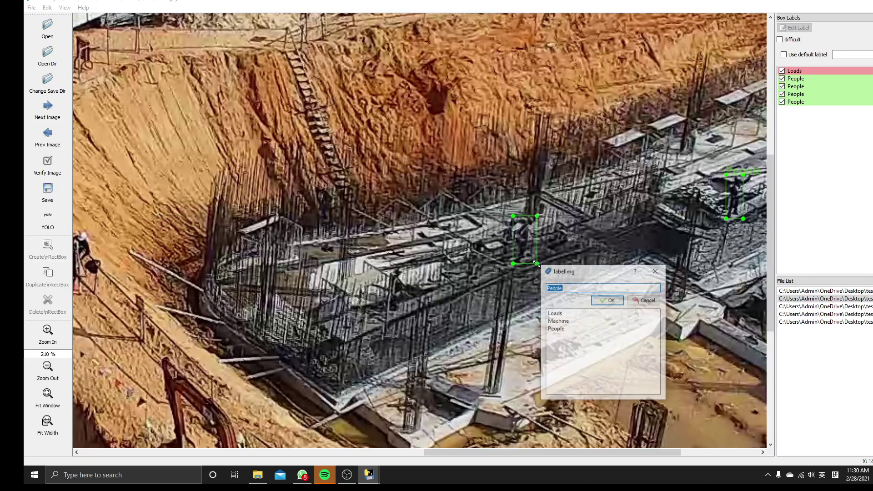
left_click(612, 301)
Draw boxes around the two workers on the dirt path above the excavator, the white-helmeted one and the one walking, both labelled People
scroll(194, 291, "down", 5, "ctrl")
scroll(111, 304, "up", 3)
scroll(111, 304, "up", 4, "ctrl")
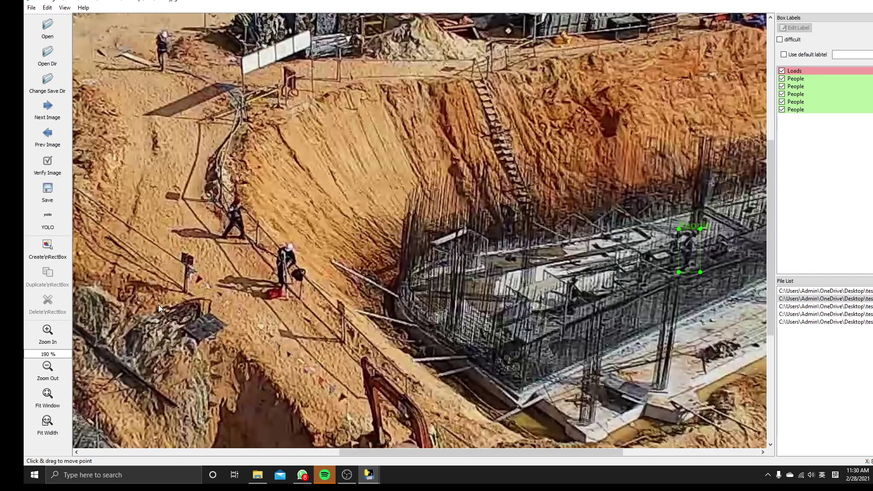
scroll(254, 288, "up", 3, "ctrl")
key("w")
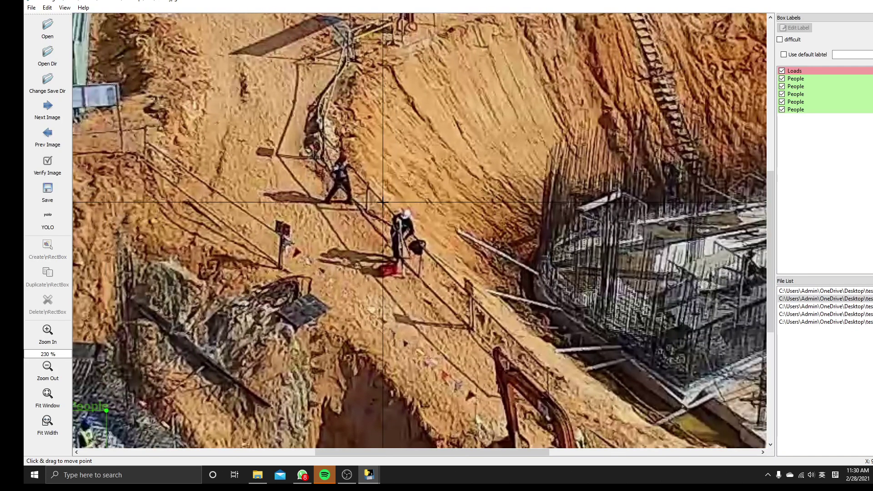
left_click_drag(388, 208, 421, 282)
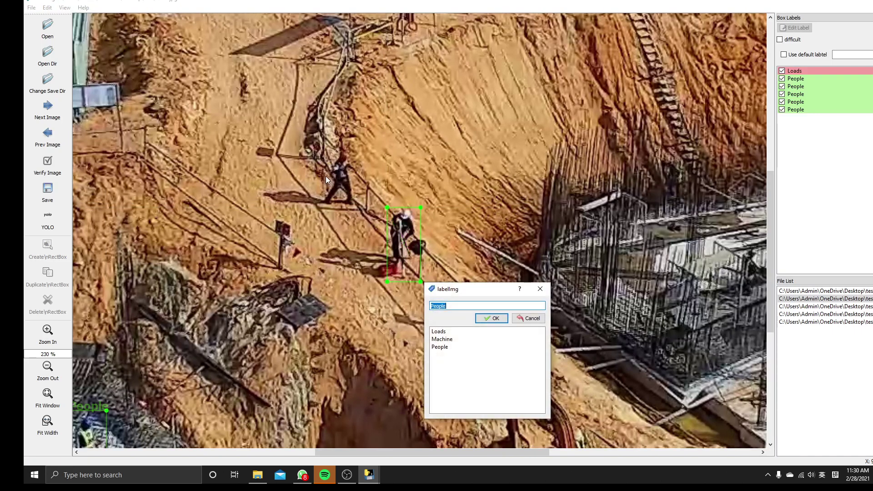
left_click(440, 347)
left_click(492, 319)
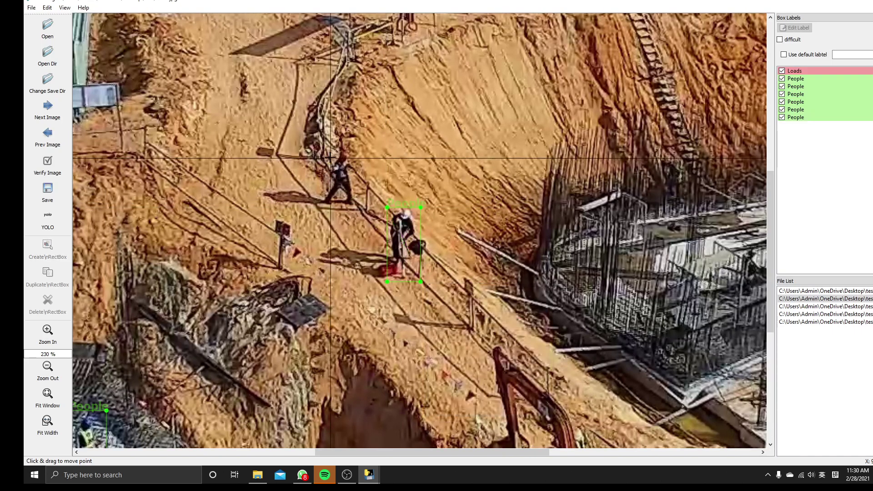
left_click_drag(323, 148, 360, 209)
left_click(432, 245)
Box the worker standing at the upper end of the dirt path beside the green-roofed sheds as People
scroll(417, 236, "down", 9)
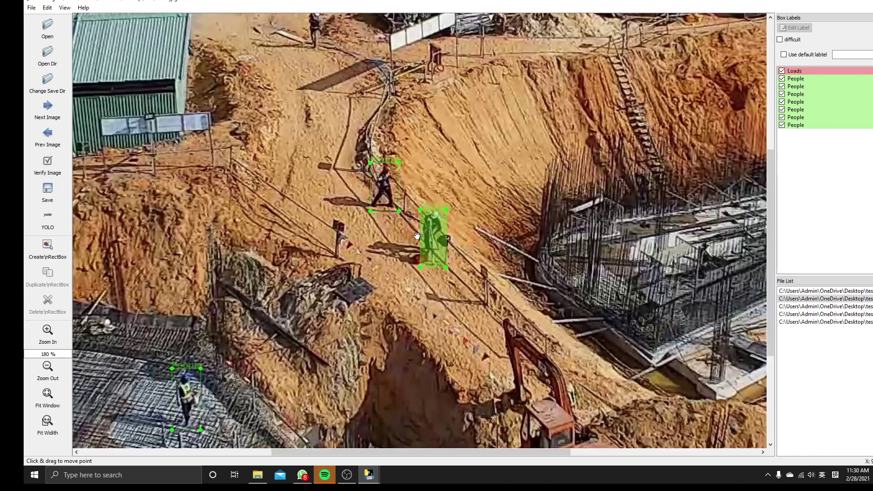
scroll(416, 236, "down", 2)
scroll(418, 205, "up", 3)
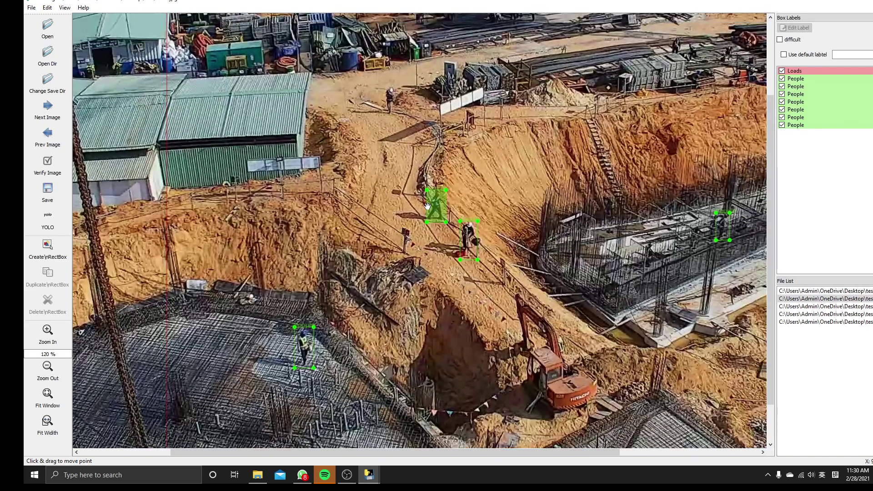
scroll(419, 208, "up", 1)
key("w")
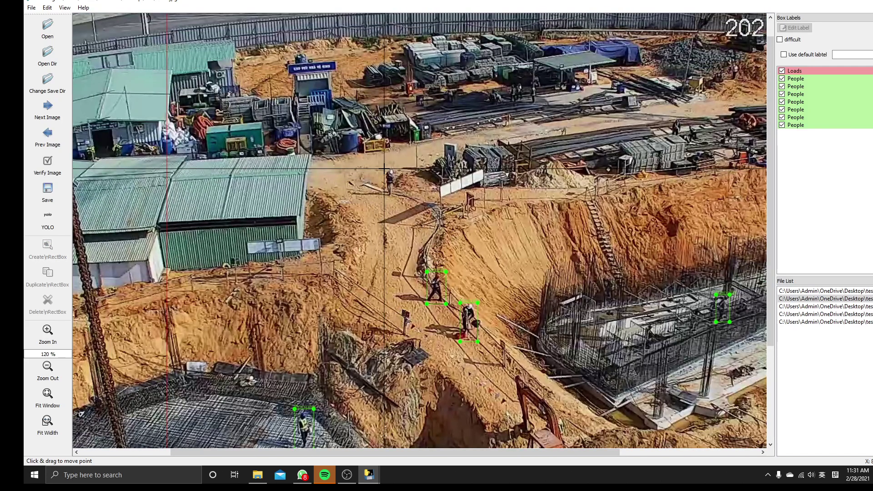
left_click_drag(385, 167, 399, 200)
left_click(471, 236)
Draw boxes around the two workers behind the stacked grey formwork panels above the ladder and label both People
scroll(462, 231, "down", 4)
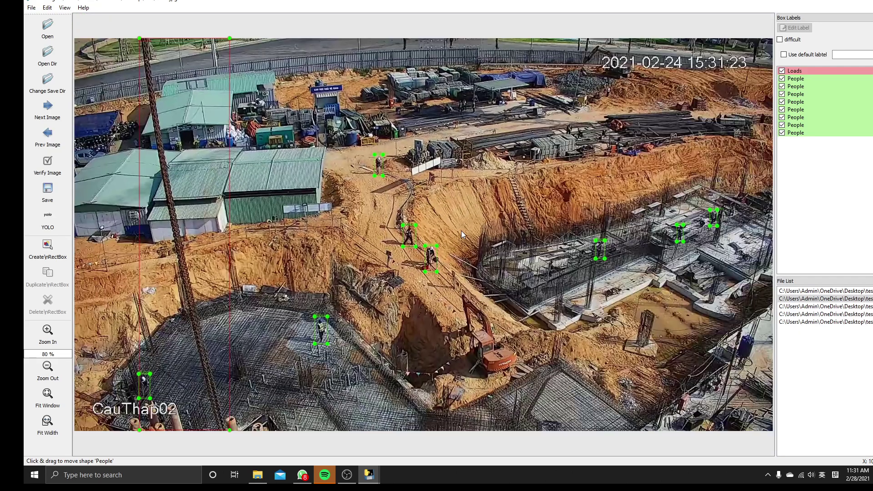
scroll(564, 129, "up", 15)
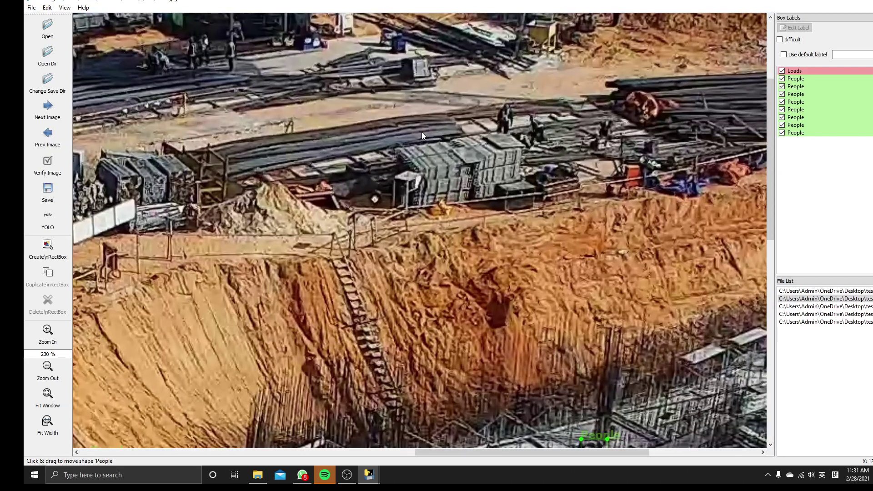
key("w")
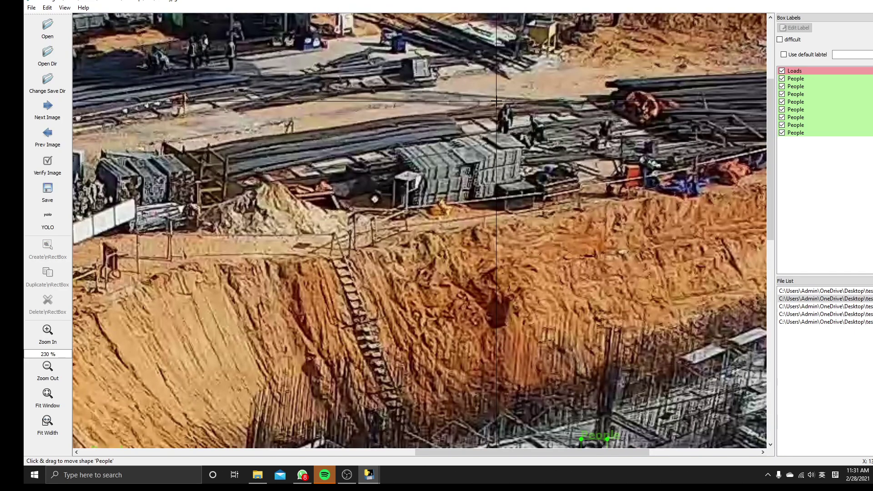
left_click_drag(496, 100, 515, 137)
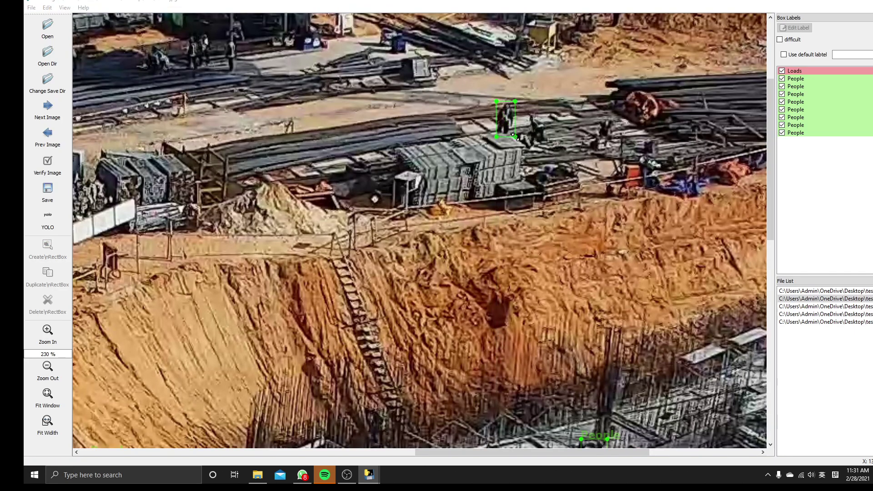
left_click(579, 168)
key("w")
left_click_drag(525, 112, 548, 150)
left_click(619, 189)
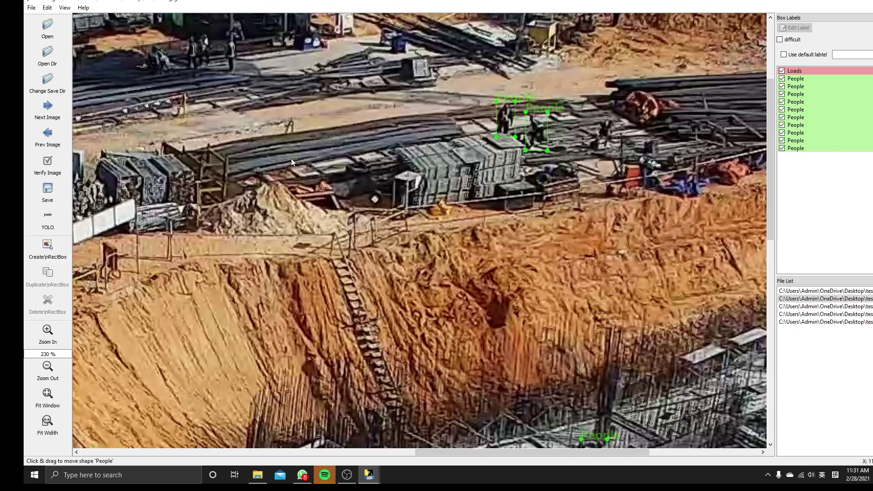
Draw separate boxes around the three workers standing together by the open shelter in the steel yard and label each People
scroll(273, 154, "down", 13)
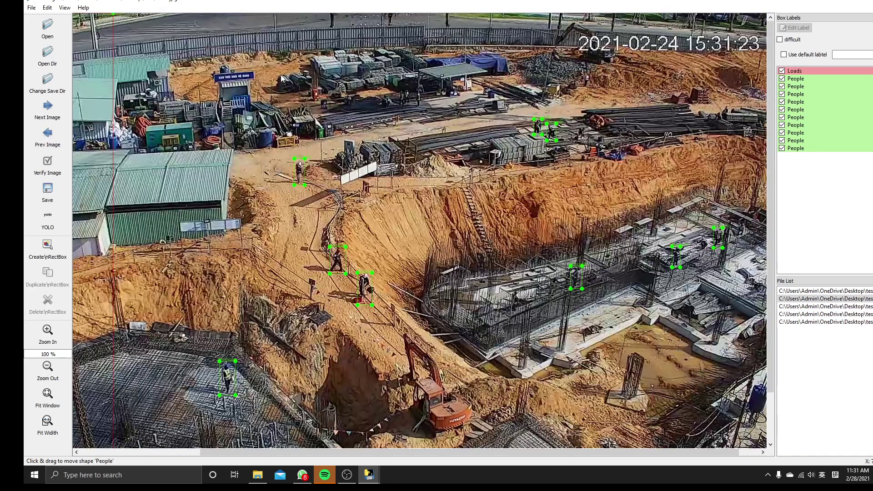
scroll(282, 79, "up", 17)
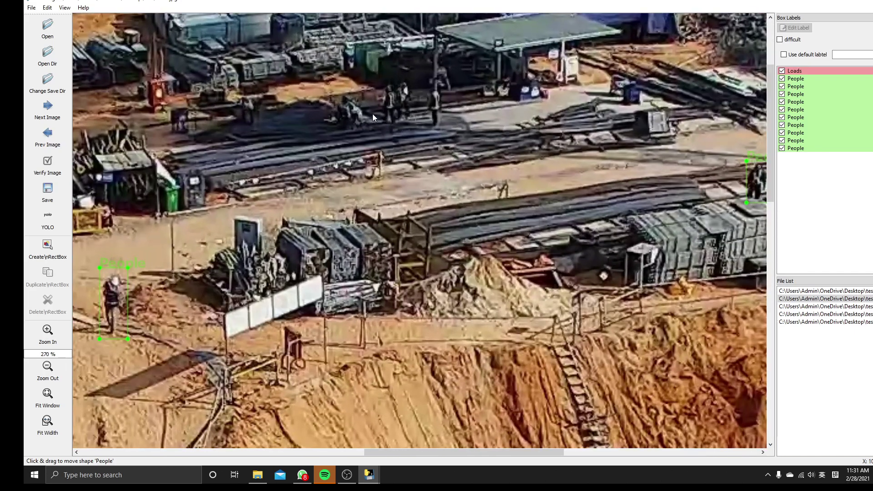
key("w")
left_click_drag(428, 85, 444, 126)
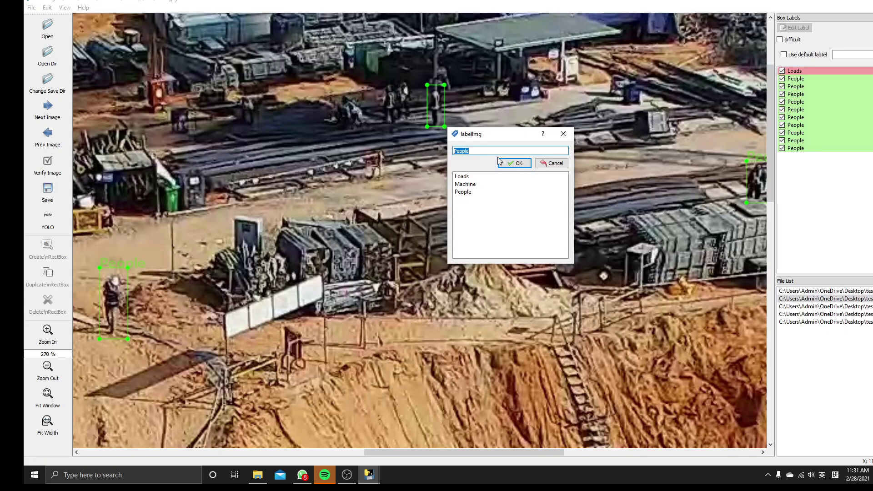
left_click(515, 163)
left_click_drag(395, 79, 415, 123)
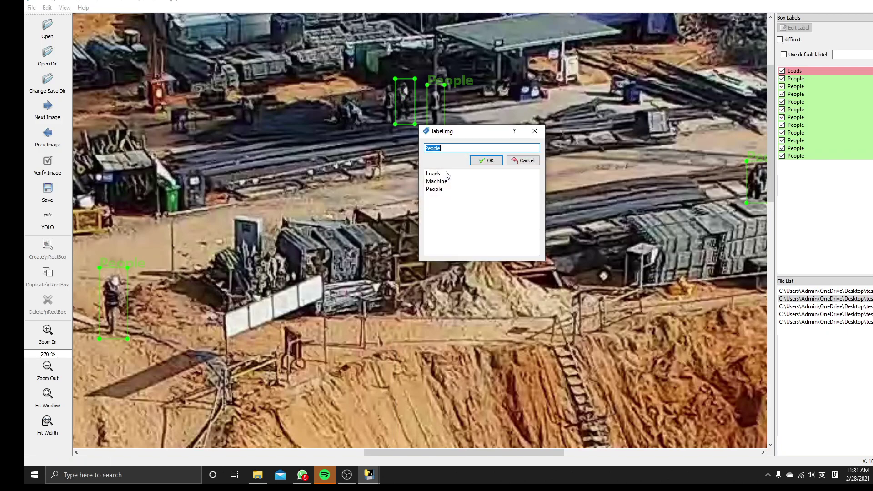
left_click(488, 160)
left_click_drag(380, 83, 398, 128)
left_click(477, 167)
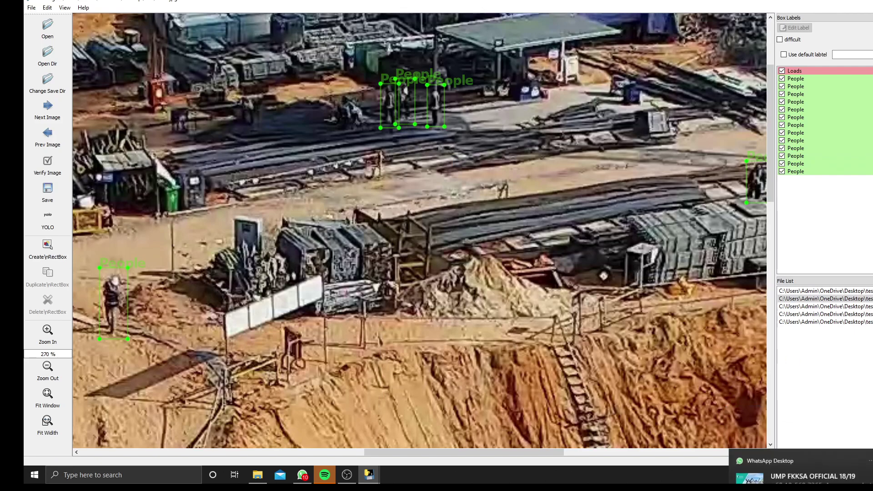
Close the WhatsApp Desktop window
right_click(308, 485)
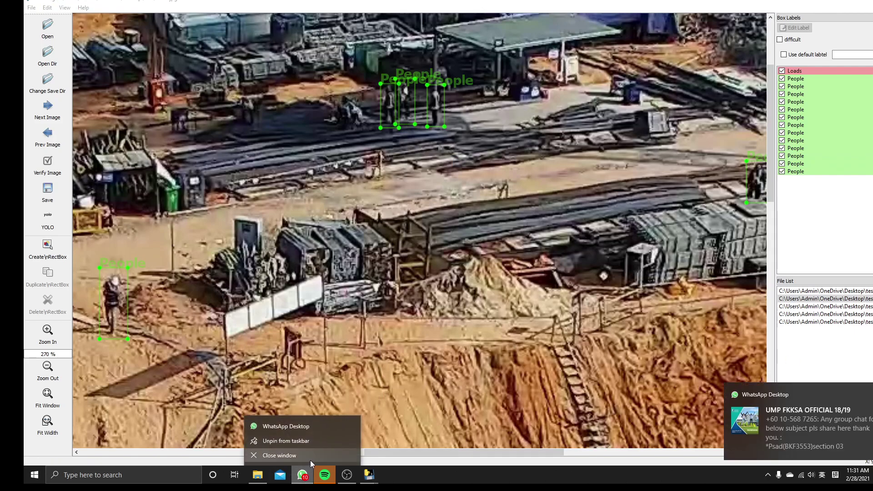
left_click(310, 460)
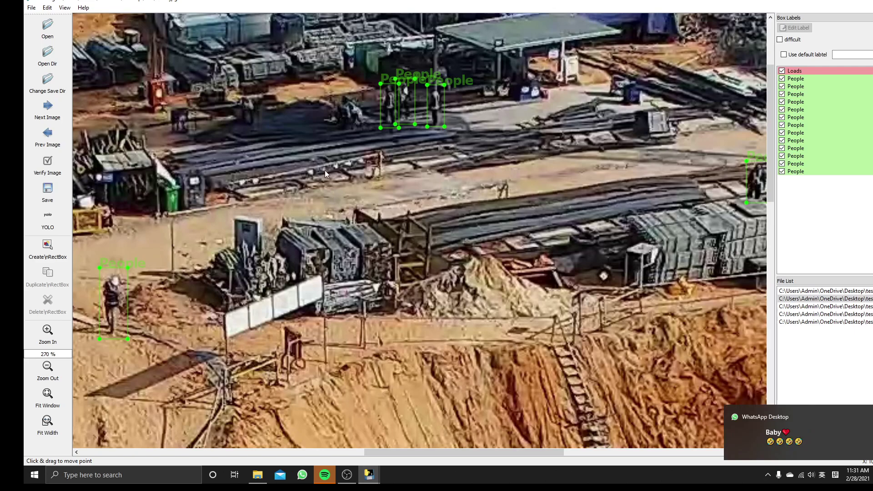
Draw boxes around the crouching worker beside the boxed trio and the worker farther along the steel yard, labelling both People
key("w")
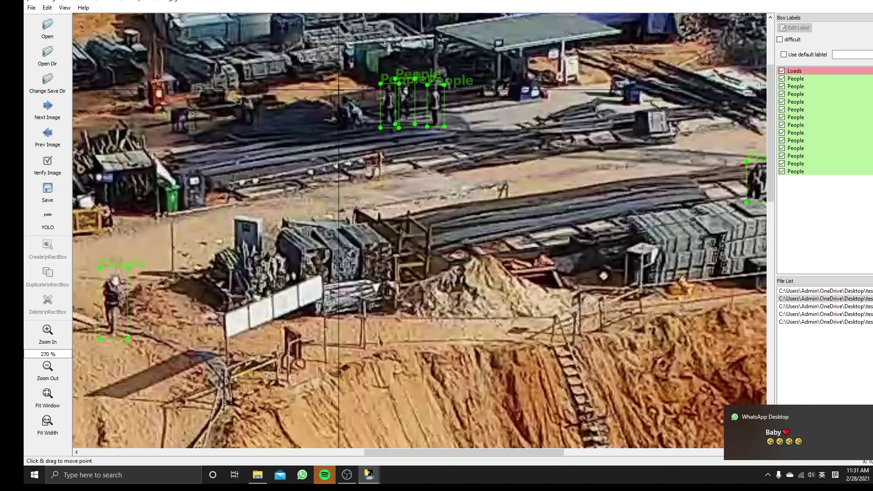
left_click_drag(341, 94, 369, 129)
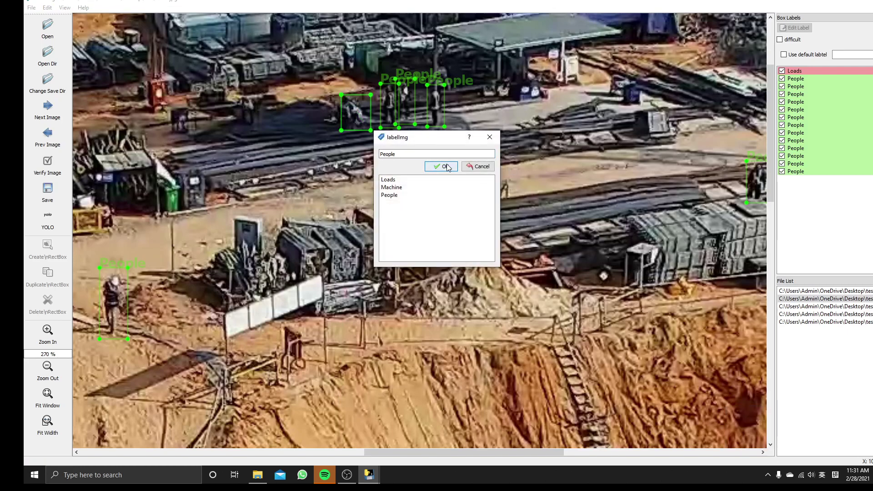
left_click(443, 165)
scroll(354, 206, "down", 2)
scroll(228, 143, "down", 1)
scroll(206, 140, "up", 4)
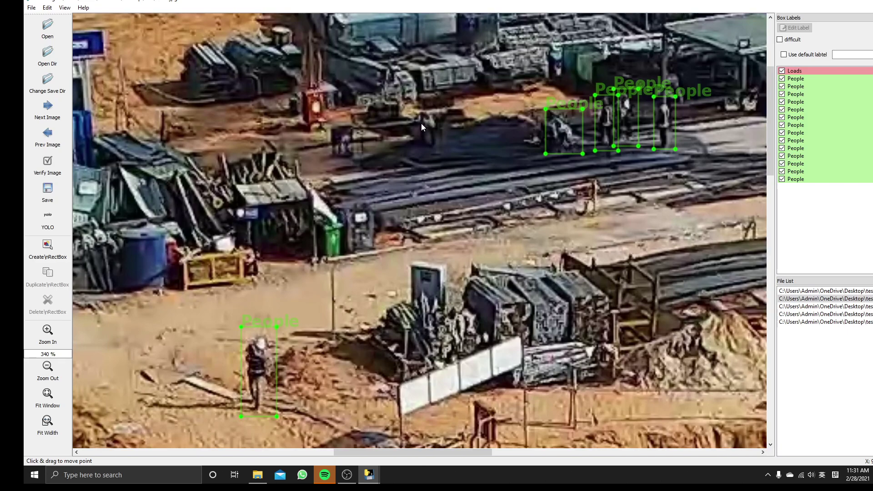
left_click_drag(417, 108, 444, 149)
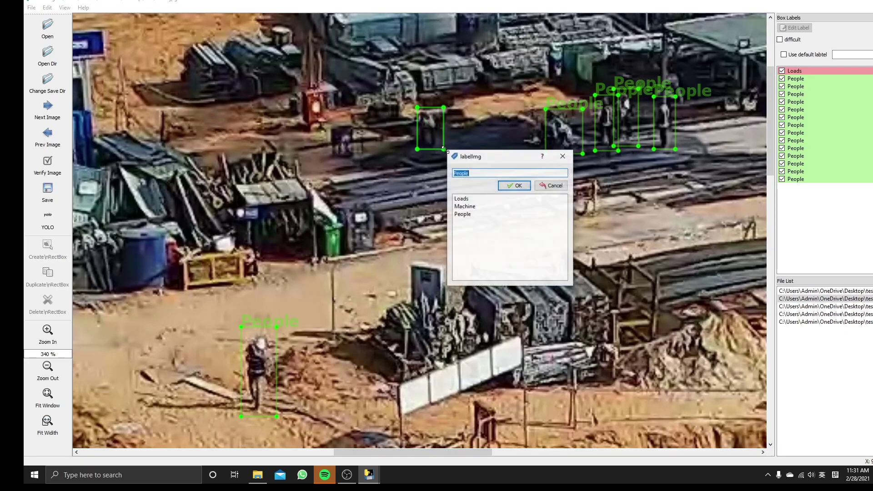
left_click(514, 186)
scroll(452, 217, "down", 5)
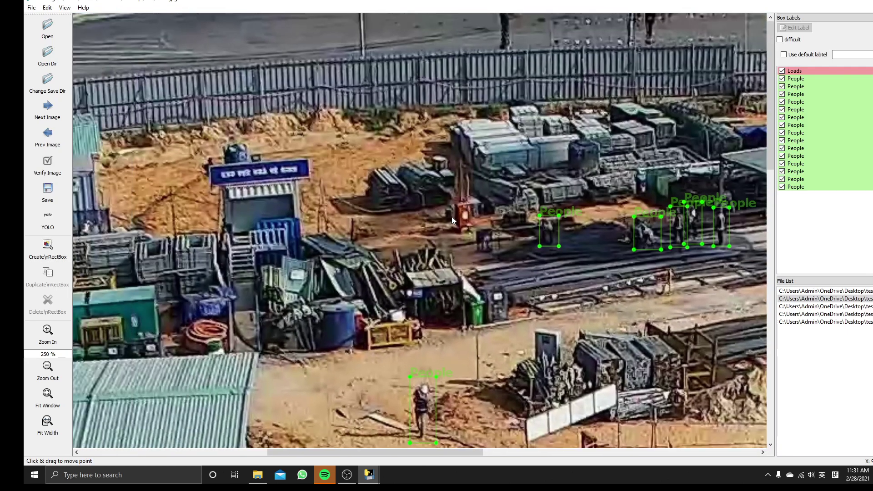
Change the folder for saved annotations to the test folder on the Desktop
scroll(451, 217, "down", 10)
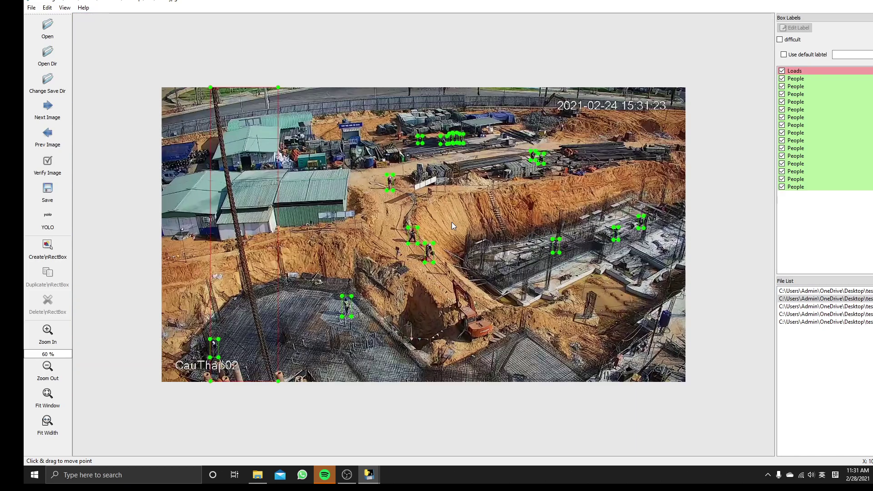
scroll(452, 226, "up", 1)
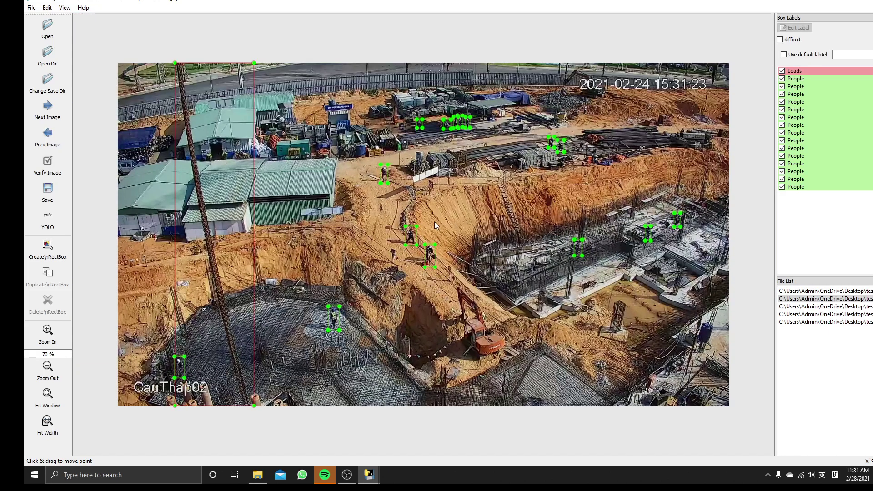
left_click(50, 111)
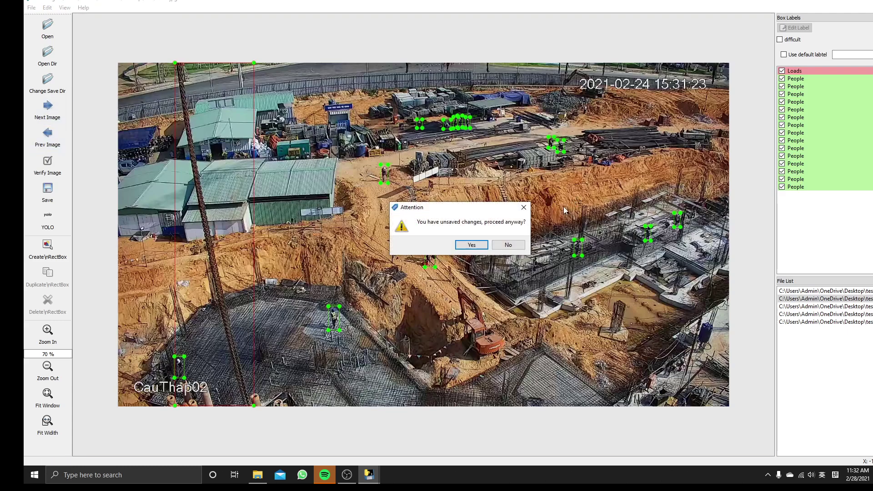
left_click(524, 207)
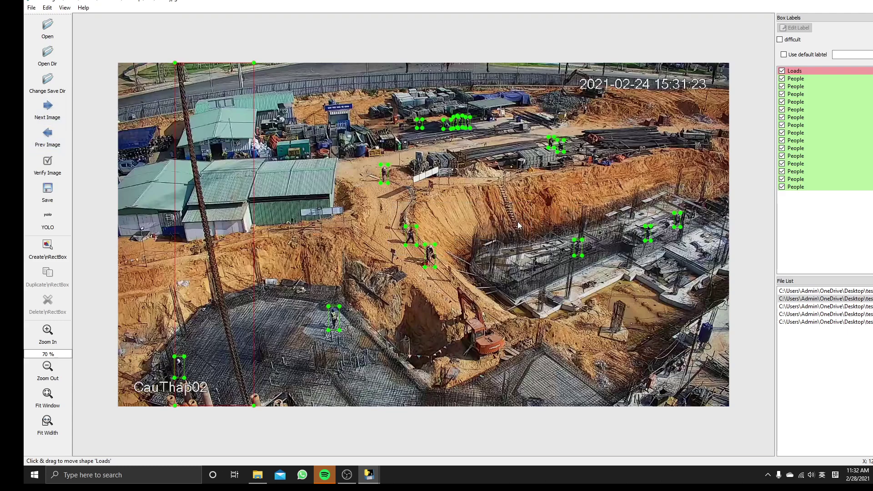
left_click(42, 89)
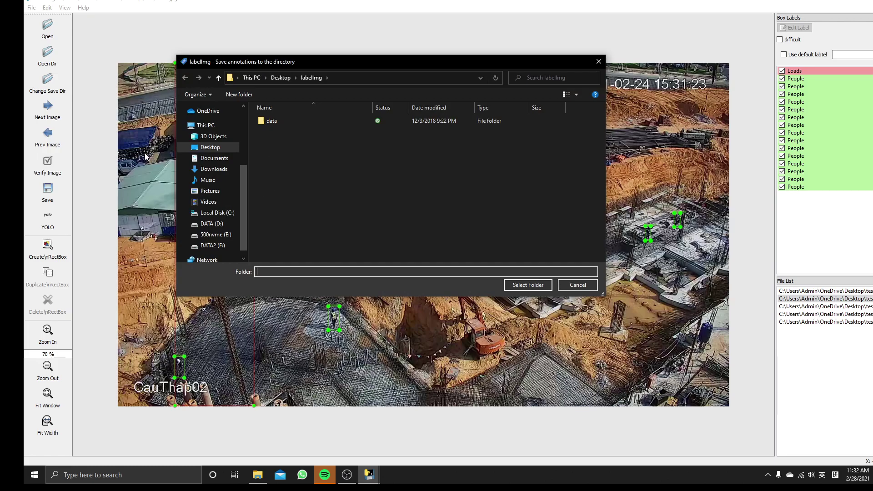
scroll(227, 191, "up", 4)
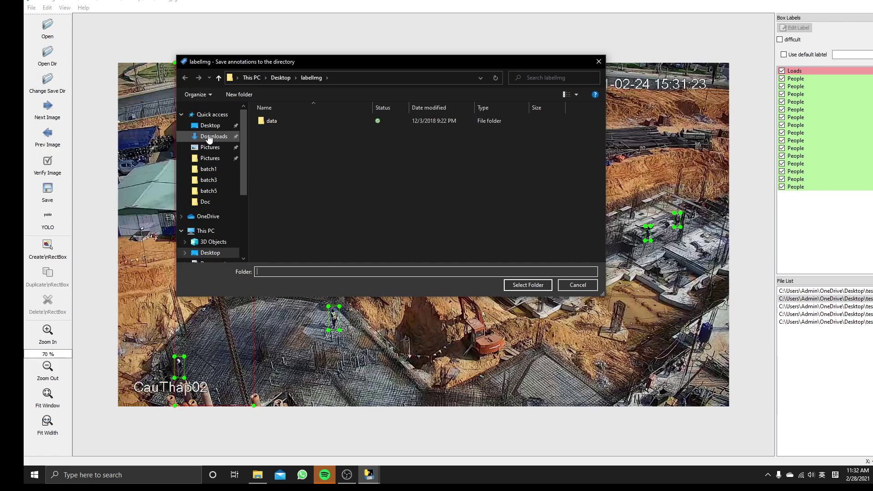
left_click(207, 127)
scroll(325, 165, "down", 5)
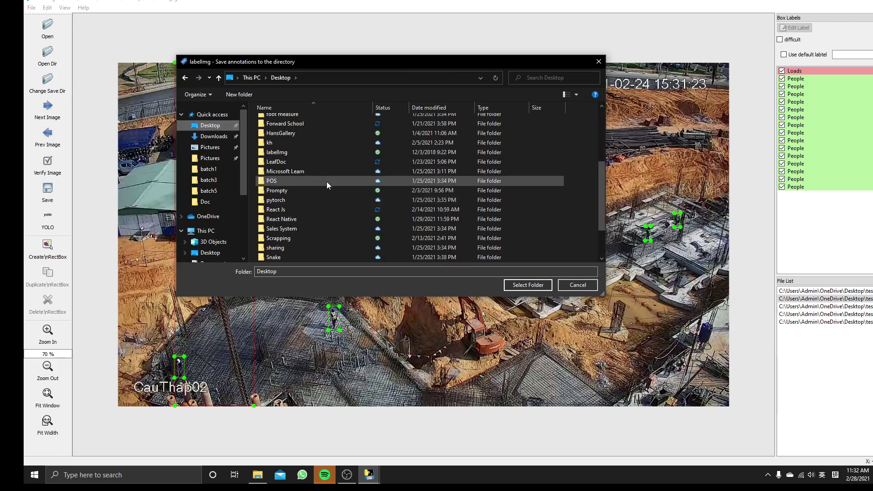
double_click(307, 231)
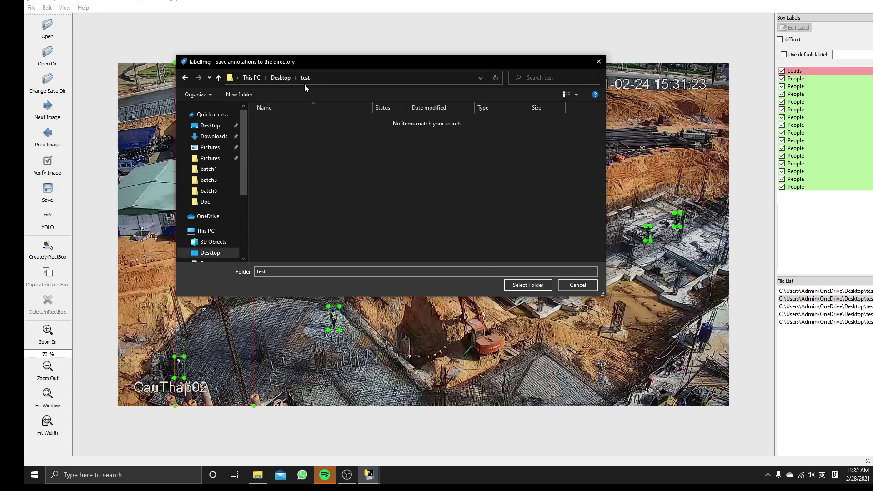
left_click(518, 287)
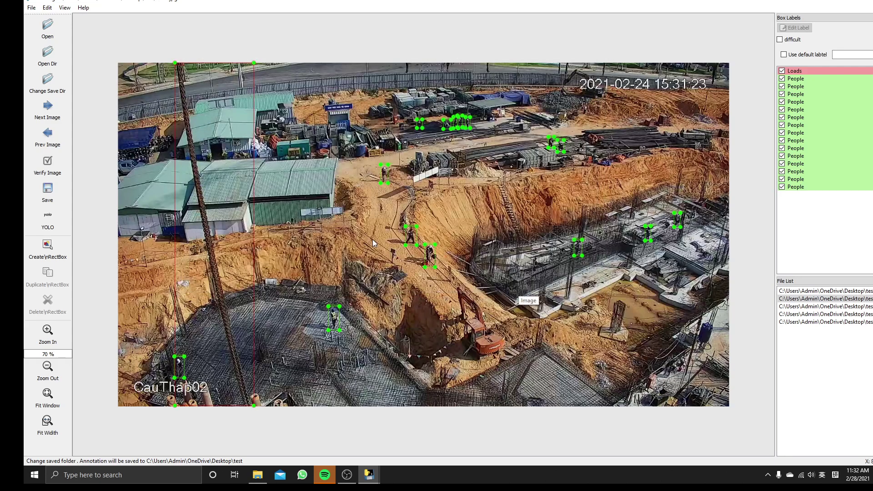
left_click(50, 112)
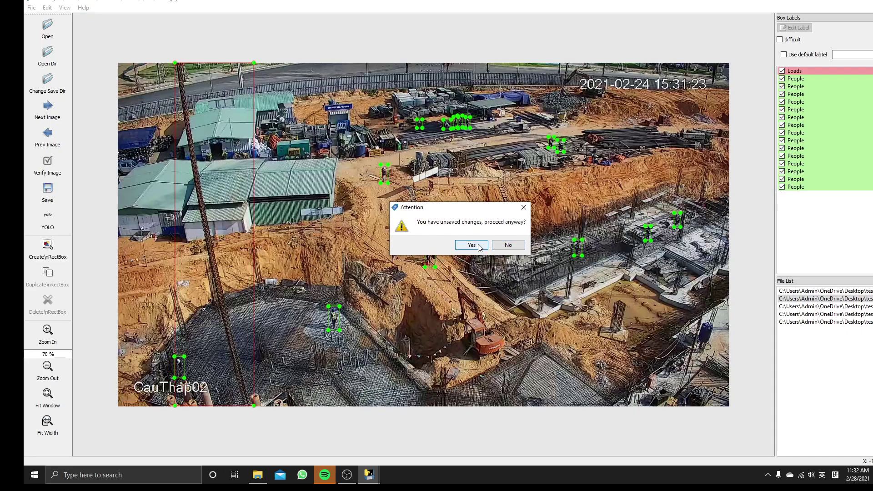
left_click(504, 245)
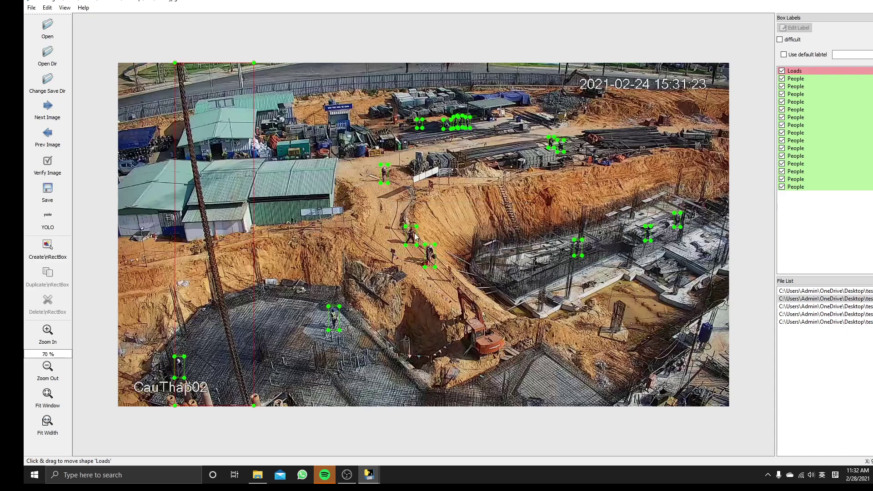
left_click(56, 190)
Switch back and forth between images 11500.jpg and 20050.jpg to compare the scenes and their annotation boxes
key("d")
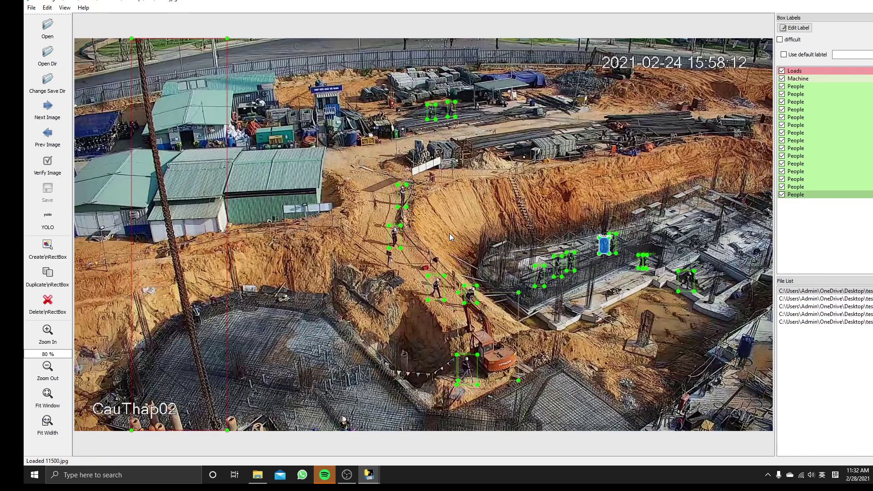
key("a")
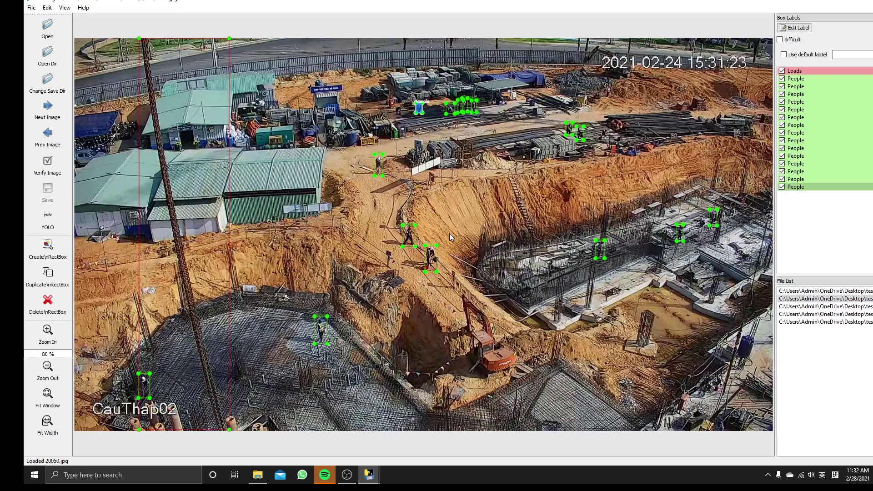
key("d")
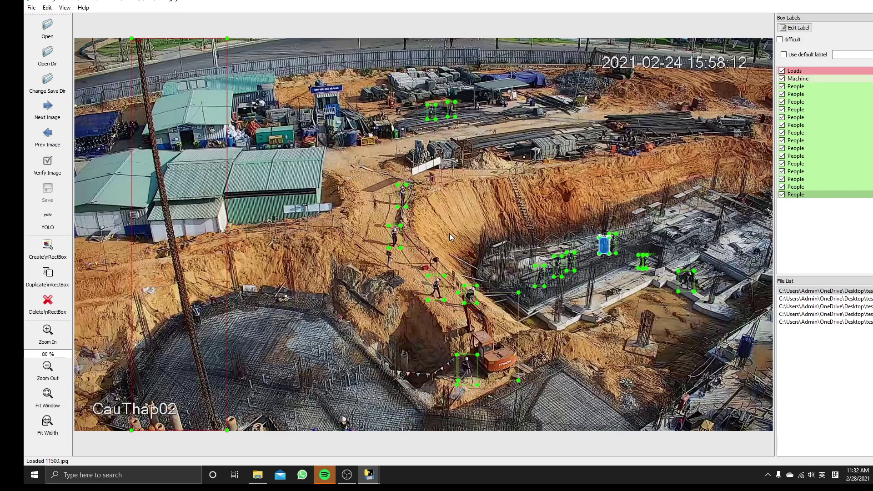
key("a")
key("d")
key("a")
key("d")
key("a")
key("d")
key("a")
key("d")
key("d")
key("a")
key("d")
key("a")
key("d")
key("a")
key("d")
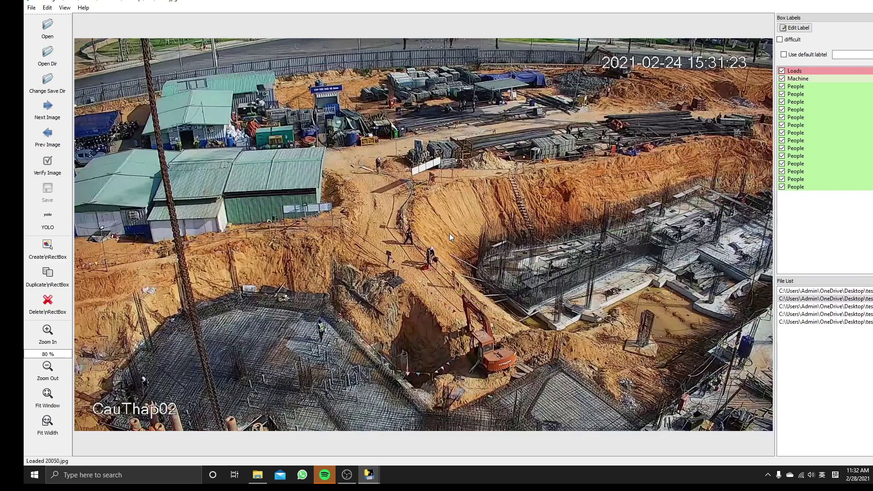
key("a")
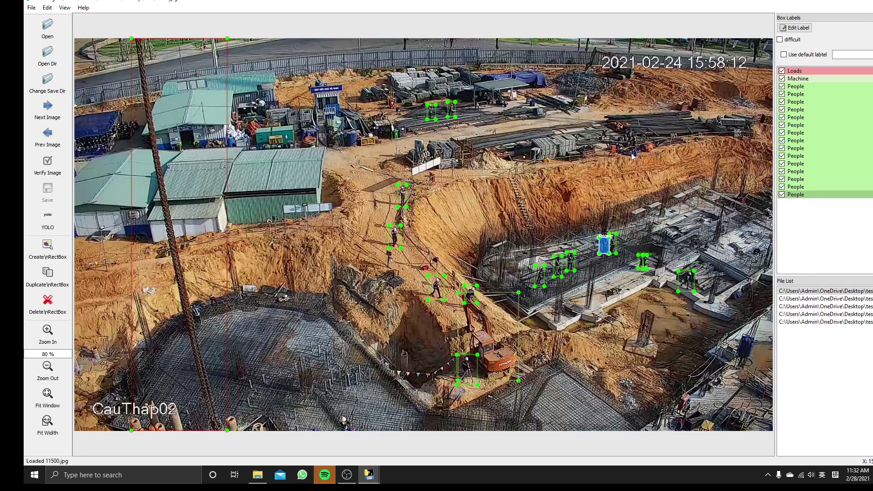
key("d")
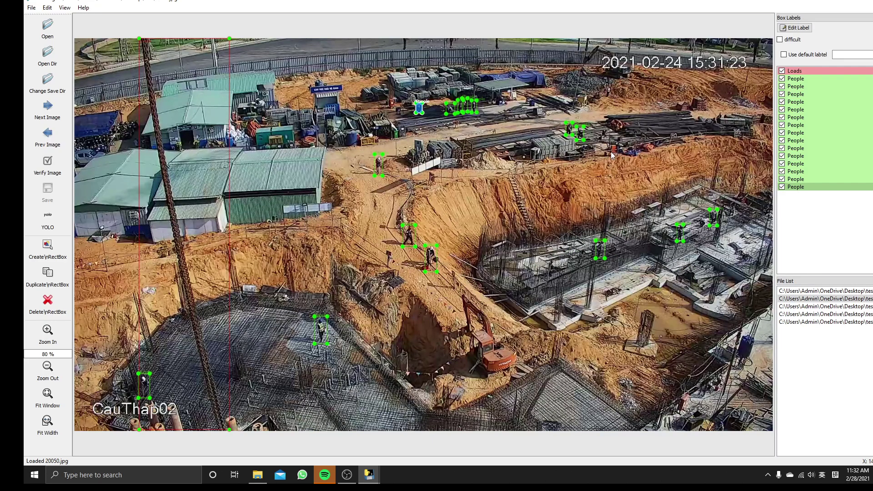
key("a")
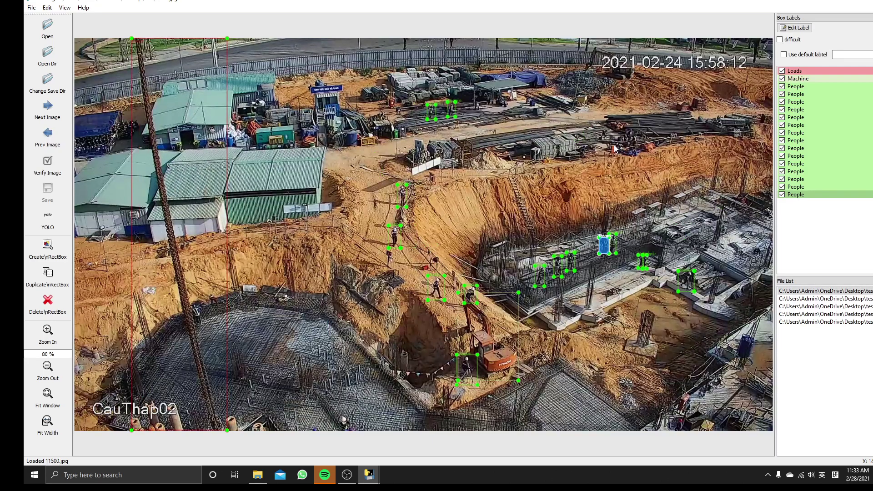
In 11500.jpg, draw boxes around two workers by the blue tarp and dark pipe stack above the pit, labelling both People
scroll(629, 146, "up", 18)
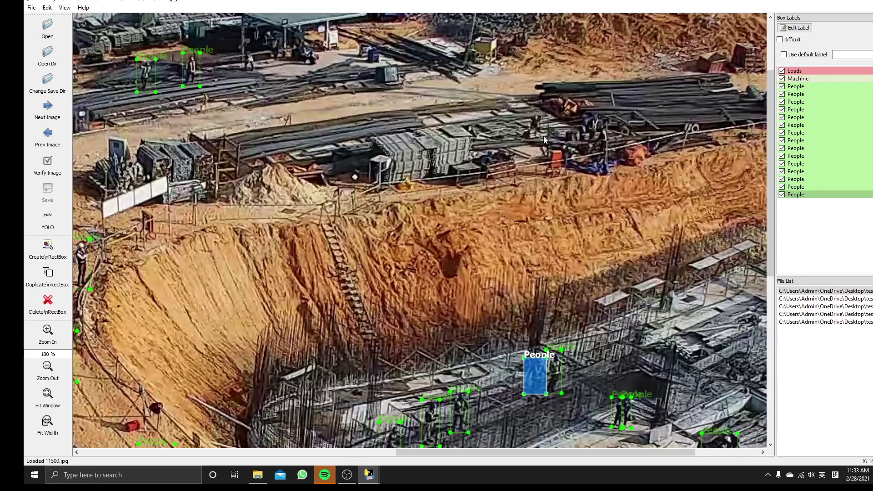
scroll(562, 148, "up", 3)
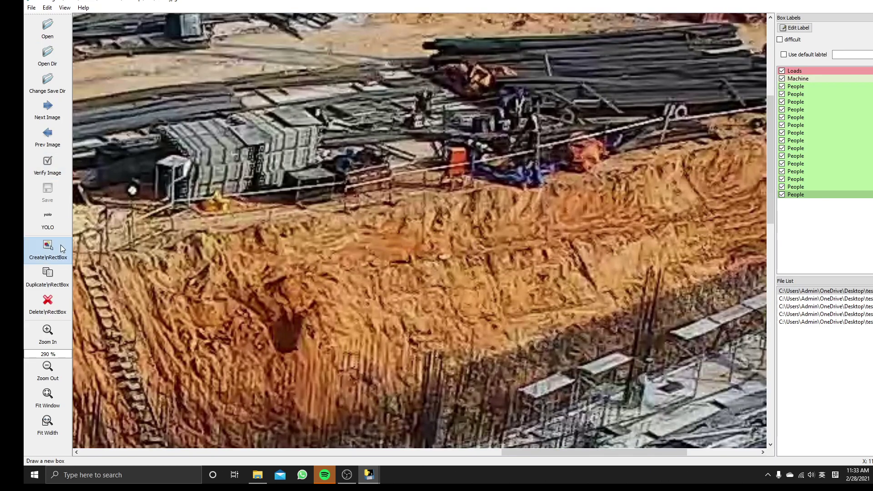
left_click(61, 248)
left_click_drag(546, 103, 509, 176)
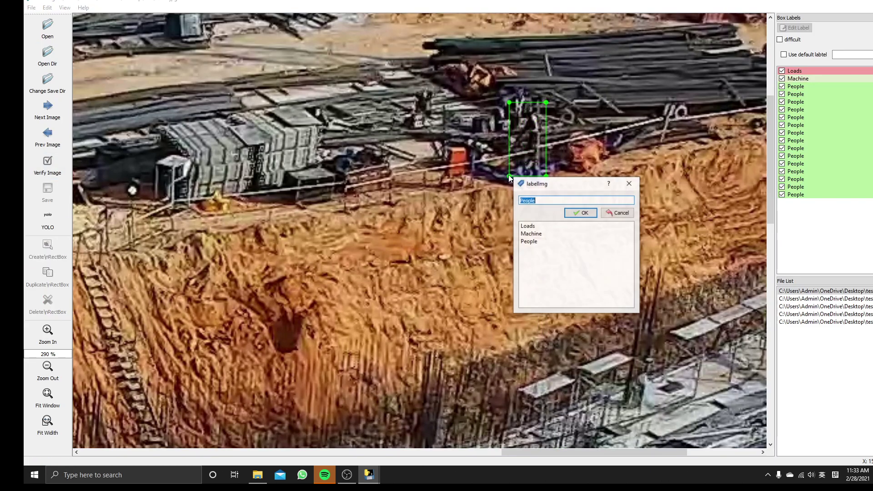
left_click(581, 213)
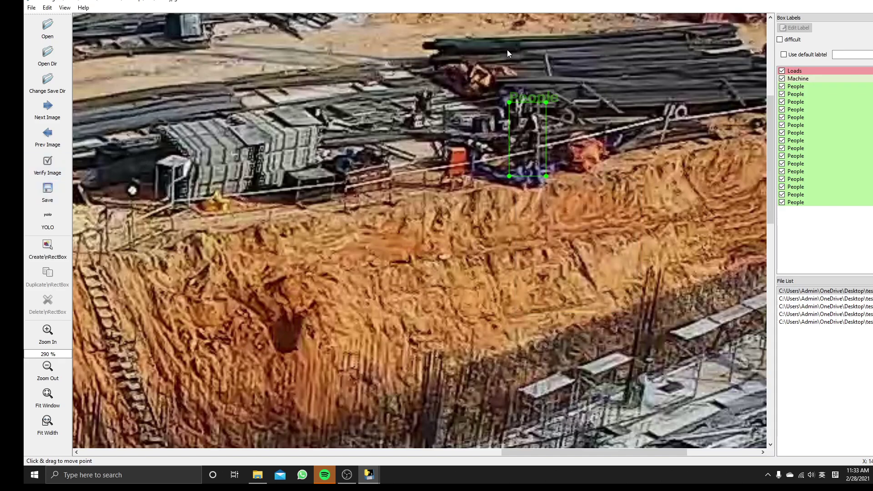
scroll(522, 187, "down", 3, "ctrl")
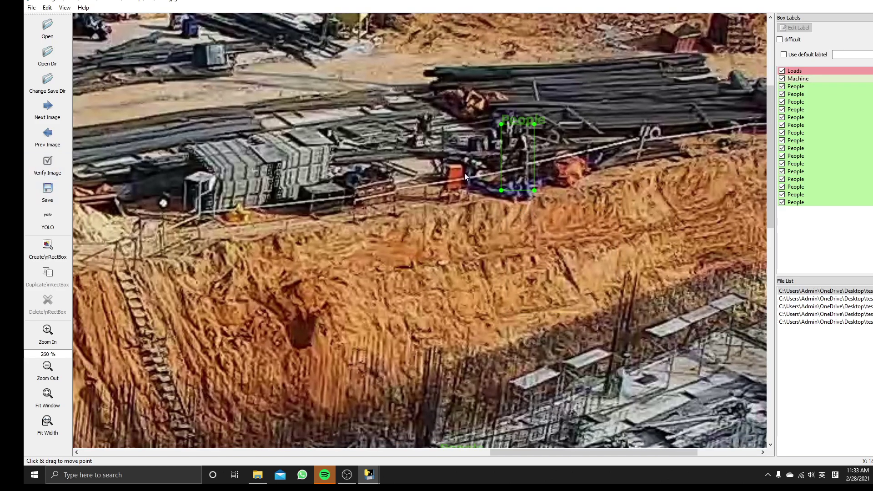
key("w")
left_click_drag(502, 108, 519, 146)
left_click(589, 184)
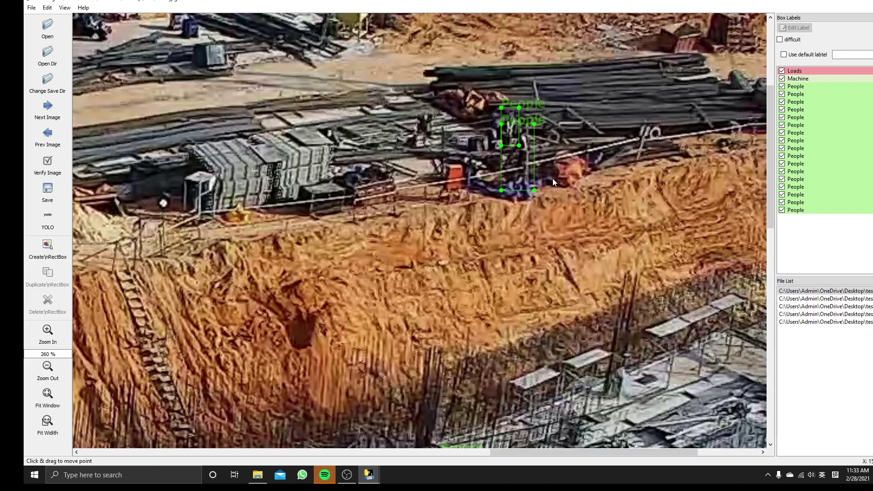
scroll(528, 179, "down", 8, "ctrl")
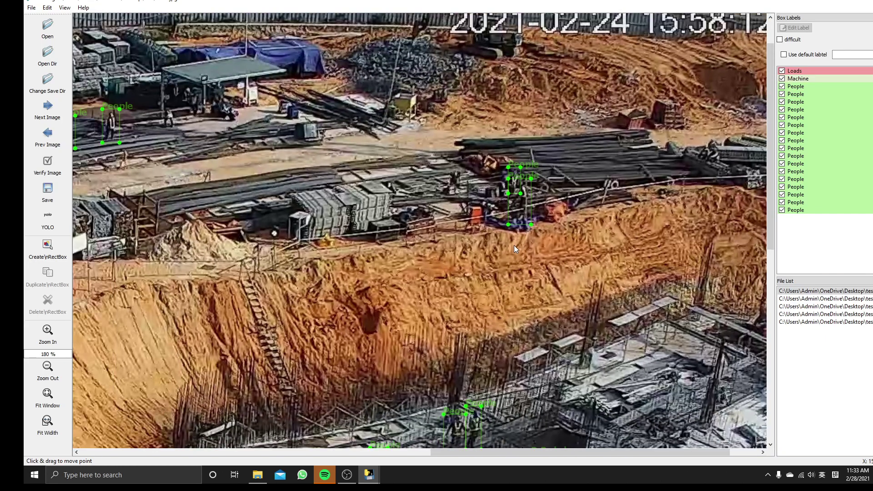
scroll(514, 244, "down", 3, "ctrl")
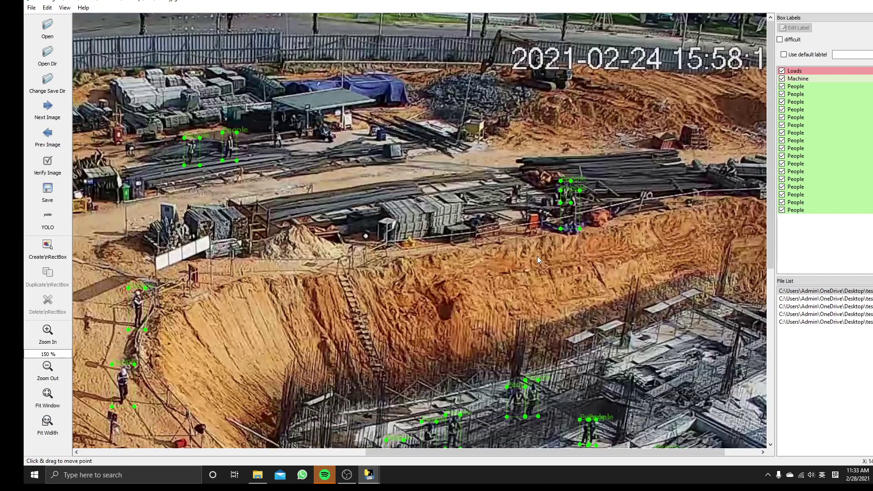
scroll(528, 222, "down", 9, "ctrl")
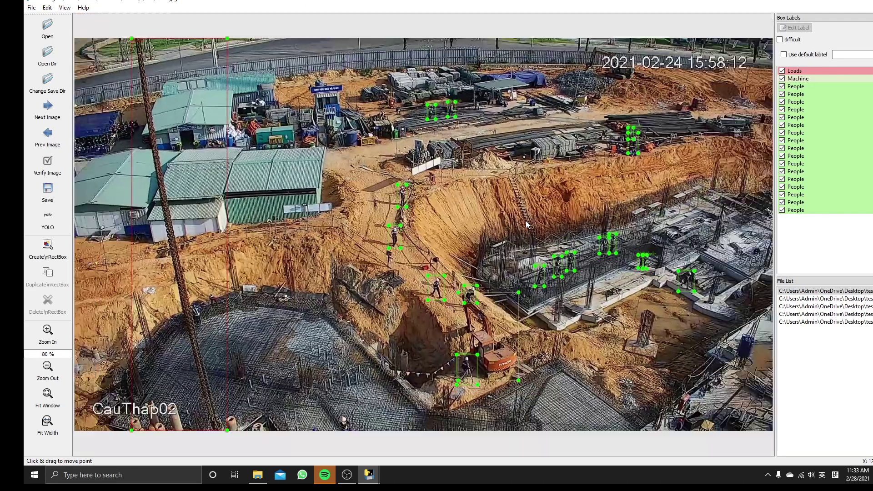
key("d")
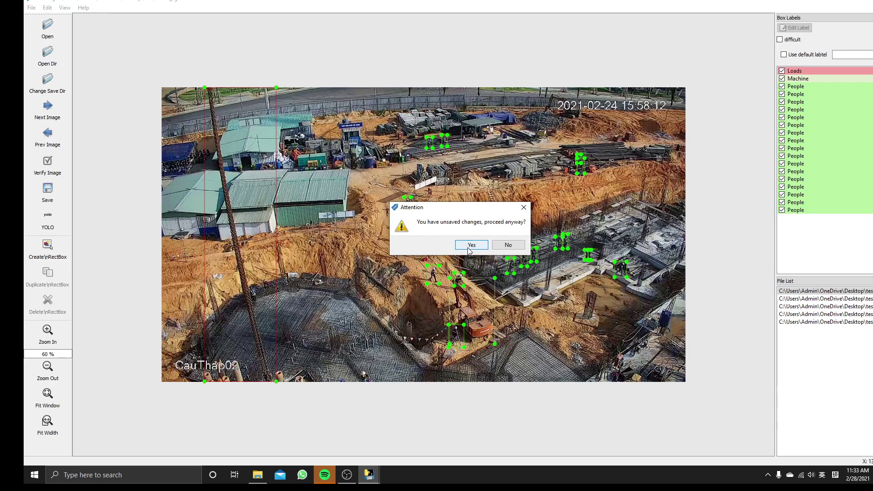
left_click(505, 246)
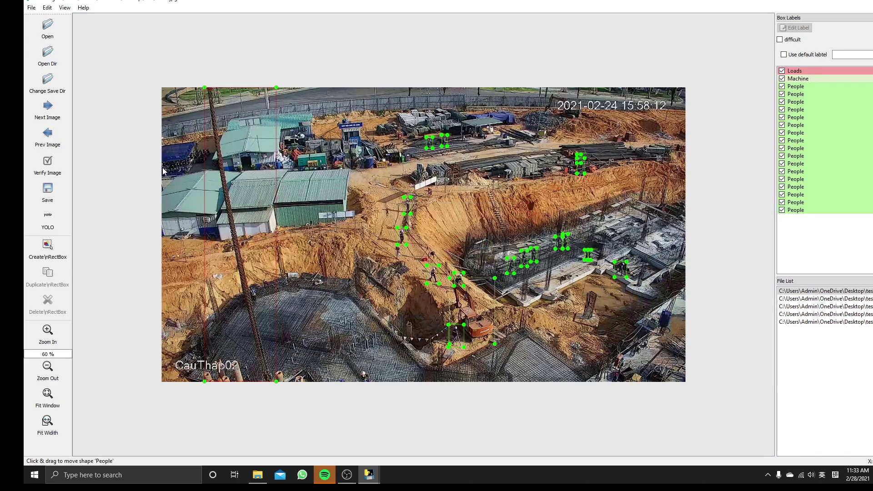
left_click(59, 188)
Turn on Auto Save mode for the annotations
left_click(47, 7)
mouse_move(65, 8)
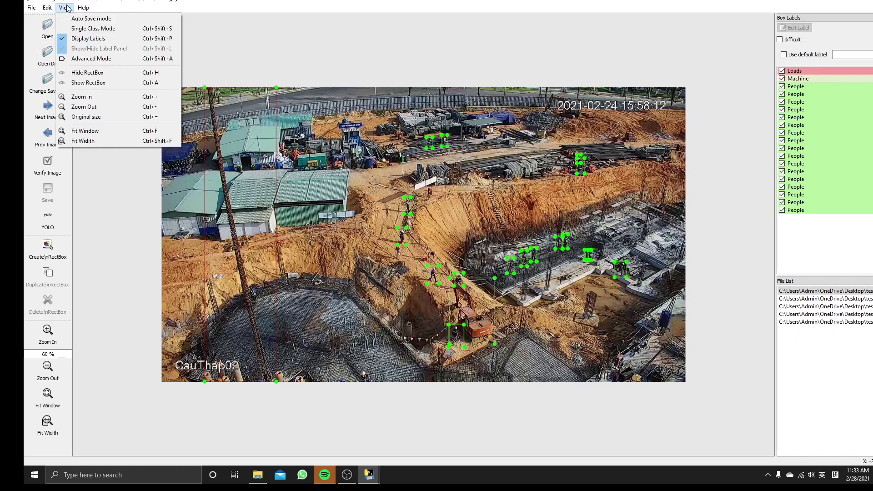
left_click(80, 19)
left_click(65, 8)
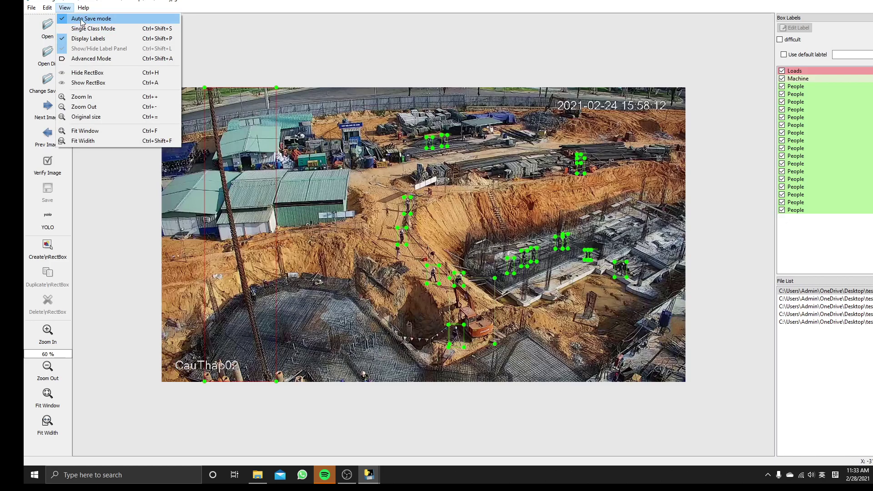
left_click(365, 185)
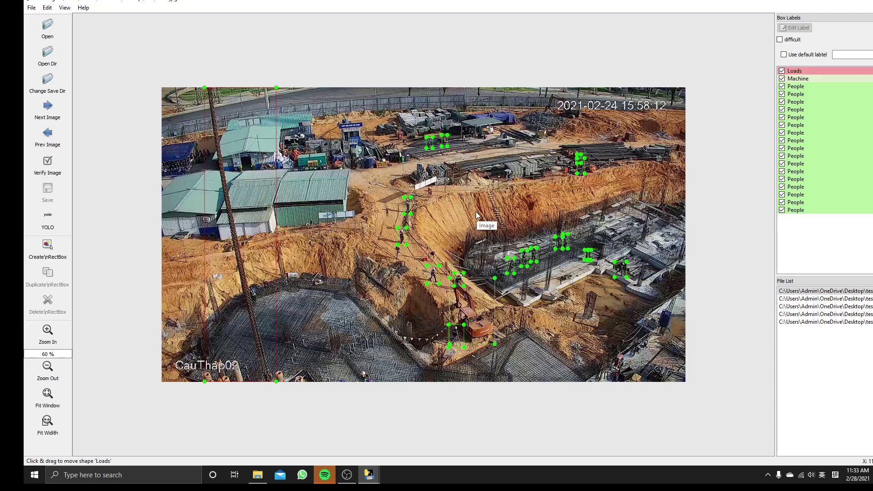
key("d")
key("d")
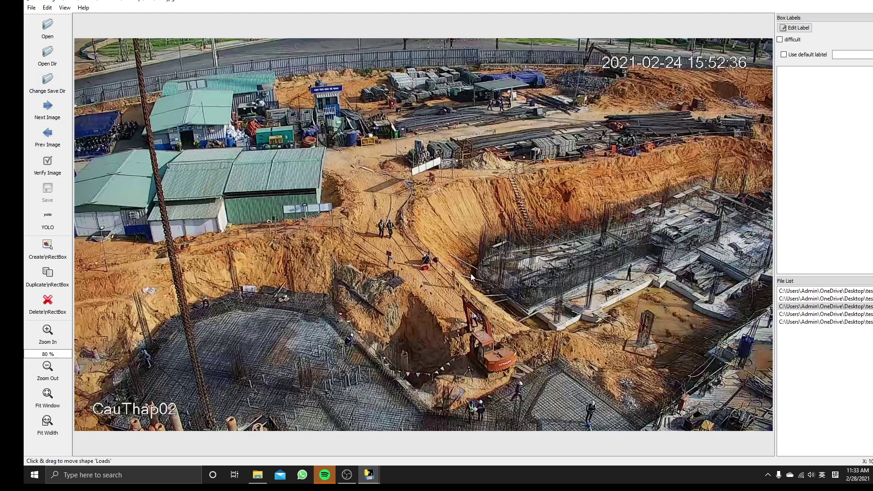
key("w")
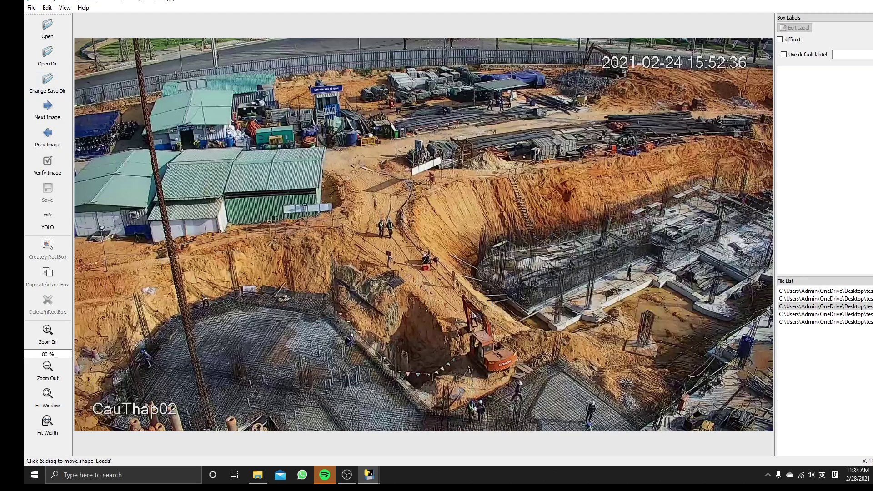
left_click_drag(457, 294, 519, 380)
left_click(546, 437)
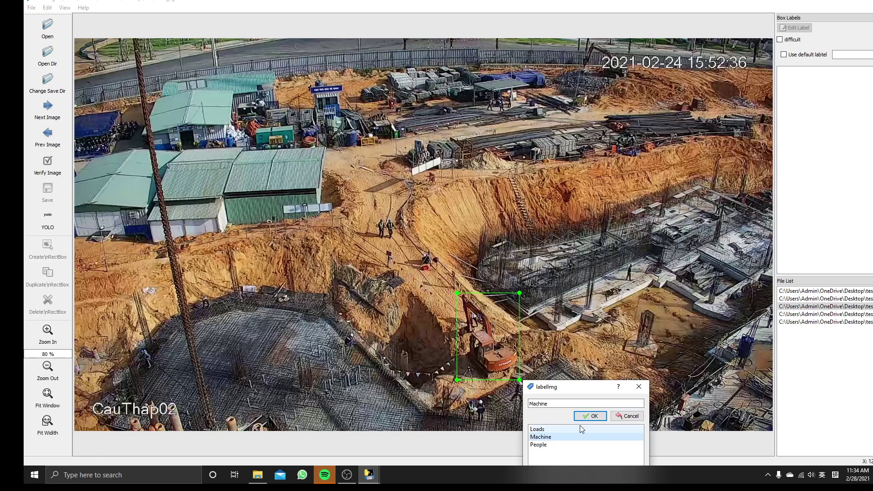
left_click(590, 416)
Draw separate boxes around the two workers standing side by side below the excavator, labelling both People
key("w")
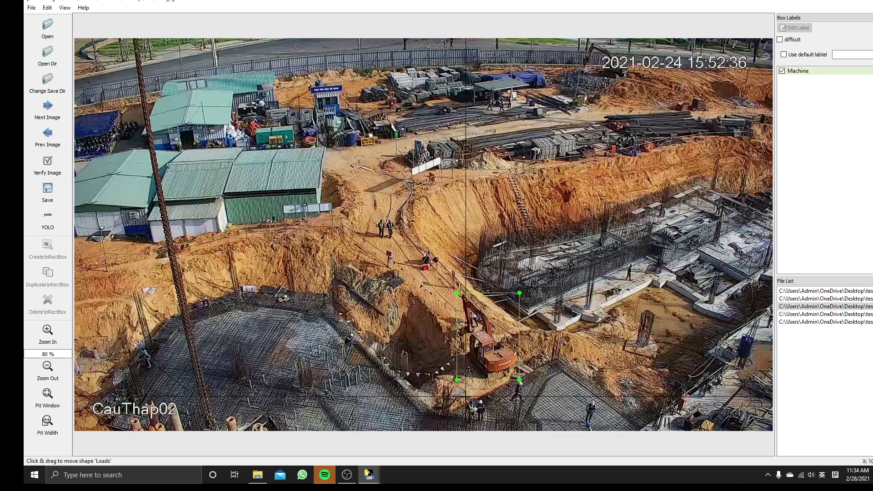
left_click_drag(465, 397, 477, 423)
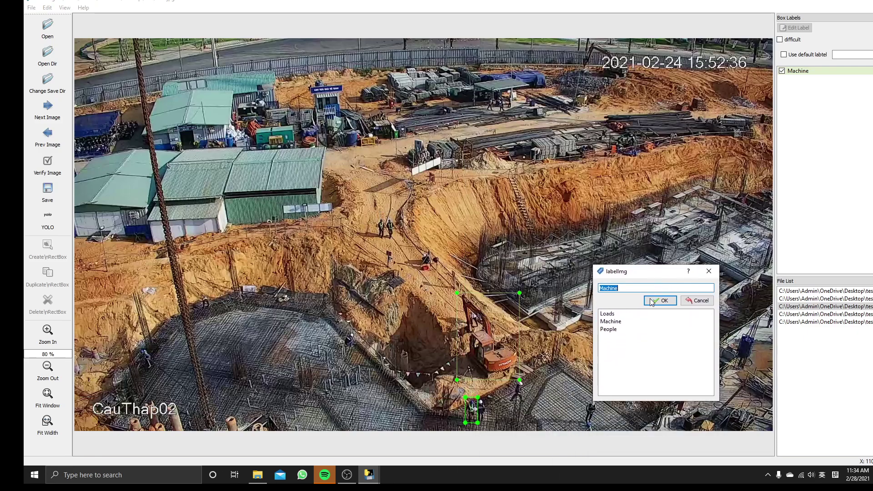
left_click(623, 329)
left_click(661, 301)
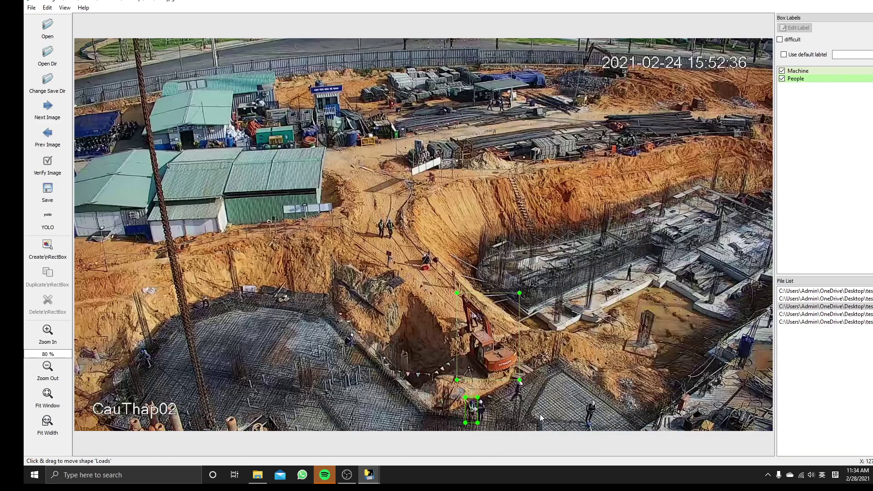
left_click_drag(488, 424, 476, 397)
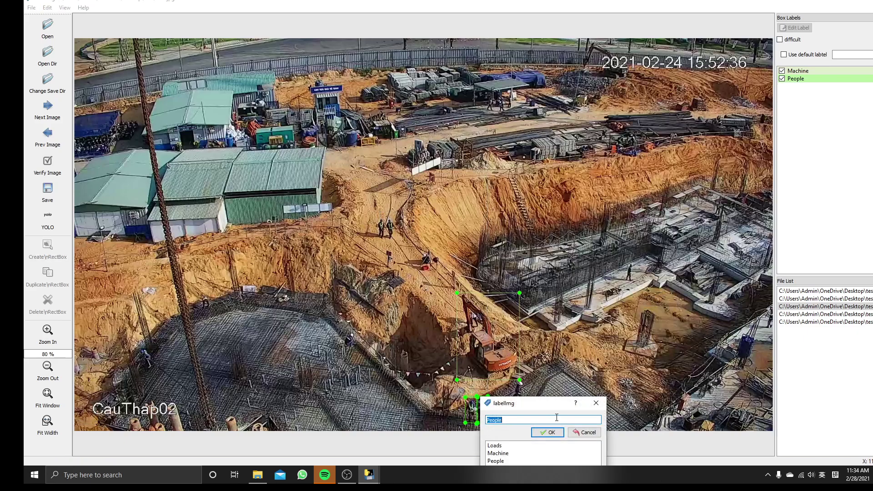
left_click(551, 433)
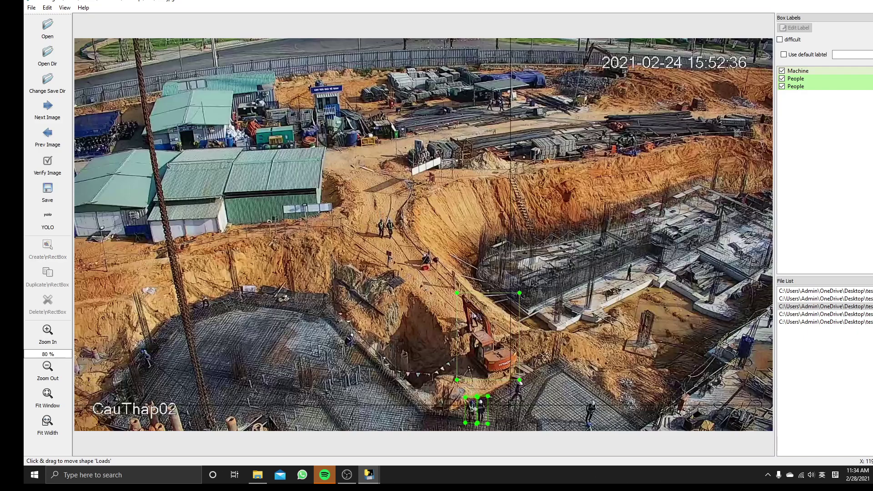
Draw boxes around the worker just below the excavator's tracks and the one on the small rebar grid, labelling both People
left_click_drag(508, 404, 527, 379)
left_click(598, 416)
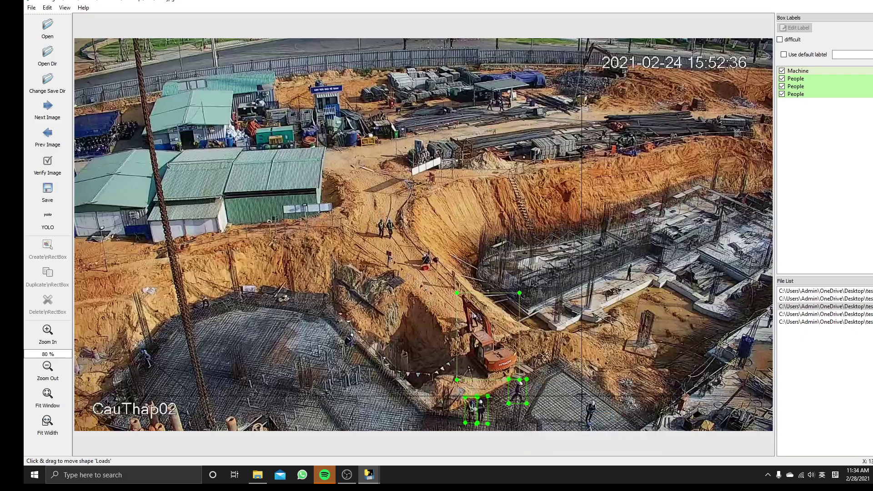
left_click_drag(584, 399, 600, 428)
left_click(663, 462)
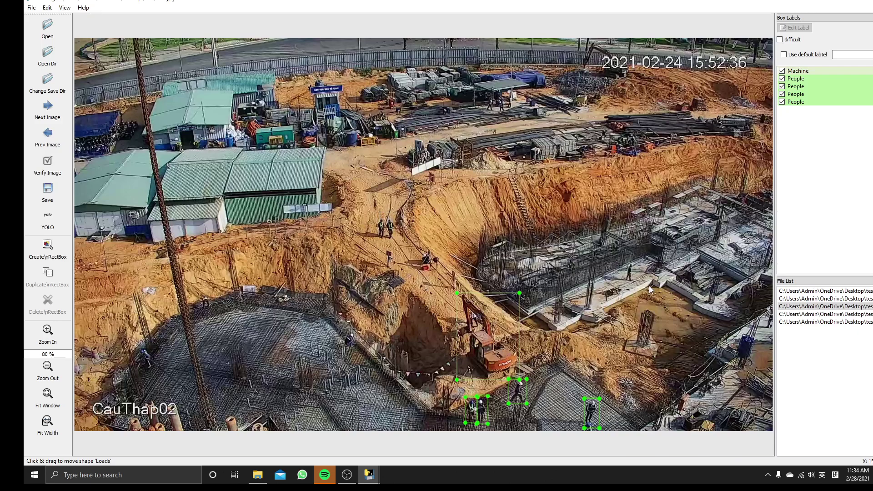
Draw boxes around the worker on the concrete foundation edge and the crouching one on the dirt path, labelling both People
key("w")
left_click_drag(626, 261, 635, 283)
left_click(712, 320)
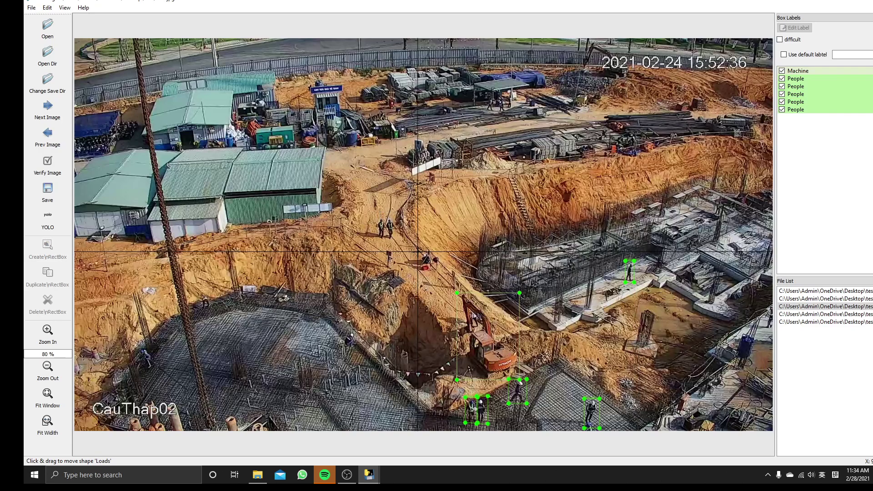
left_click_drag(419, 250, 434, 268)
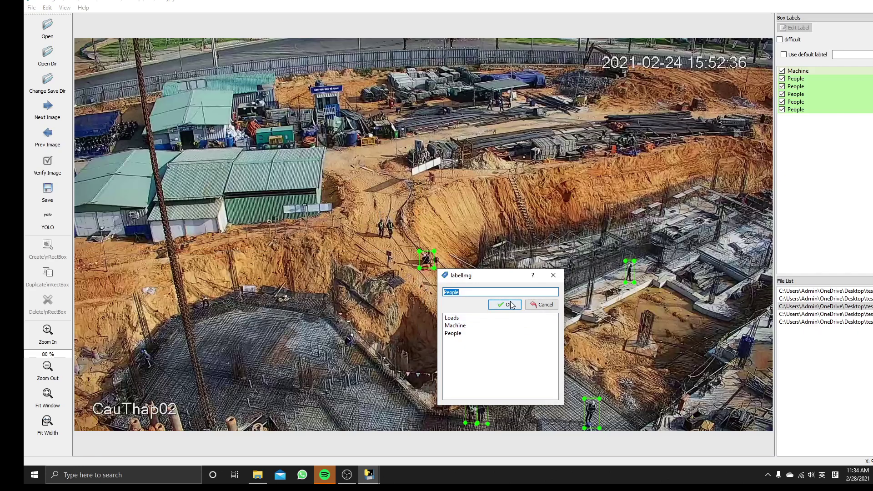
left_click(504, 305)
Draw separate boxes around the two workers walking side by side on the dirt path, labelling both People
scroll(309, 219, "up", 9, "ctrl")
key("w")
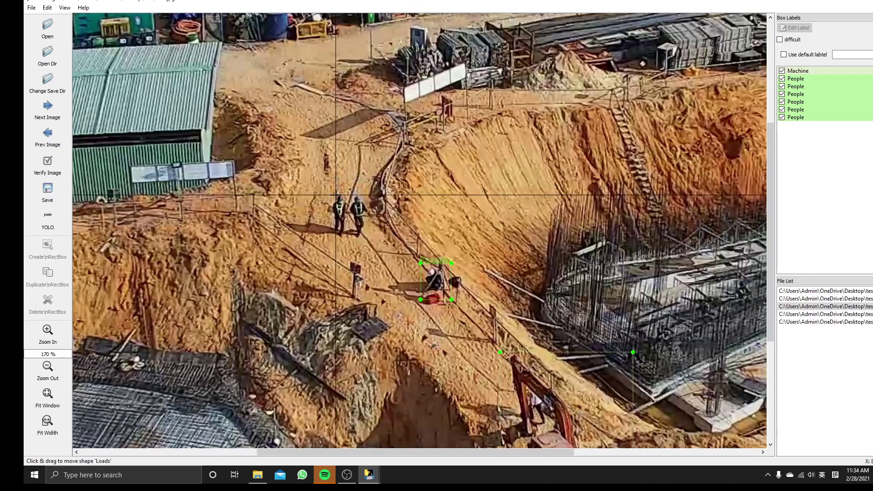
left_click_drag(331, 193, 350, 235)
key("Return")
key("w")
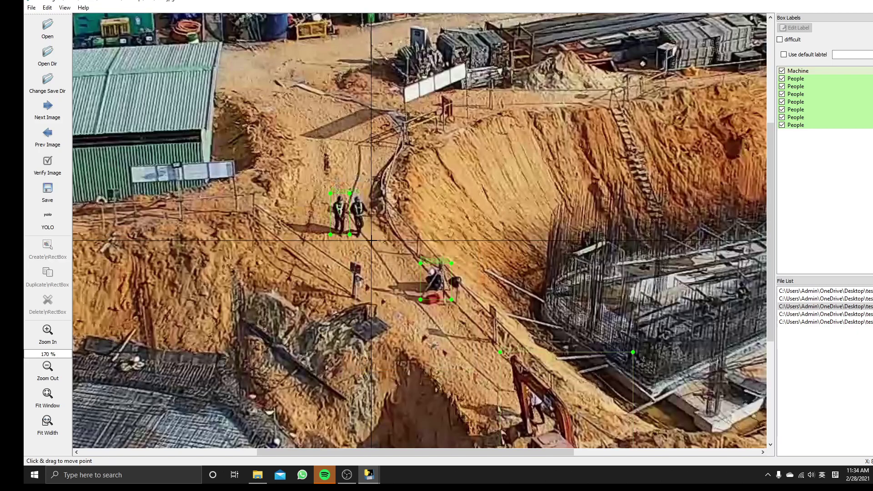
left_click_drag(370, 239, 348, 193)
key("Return")
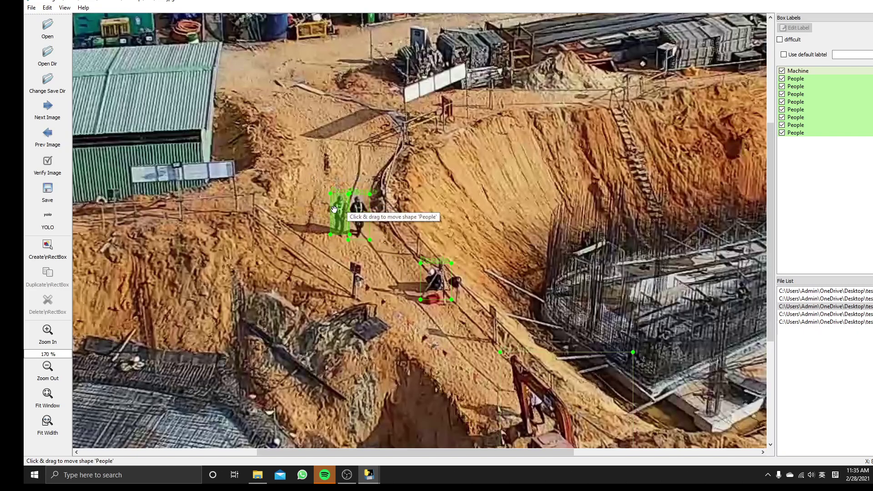
Draw boxes around the two workers on opposite sides of the large round rebar mat, labelling both People
scroll(346, 227, "down", 11)
scroll(256, 337, "up", 4)
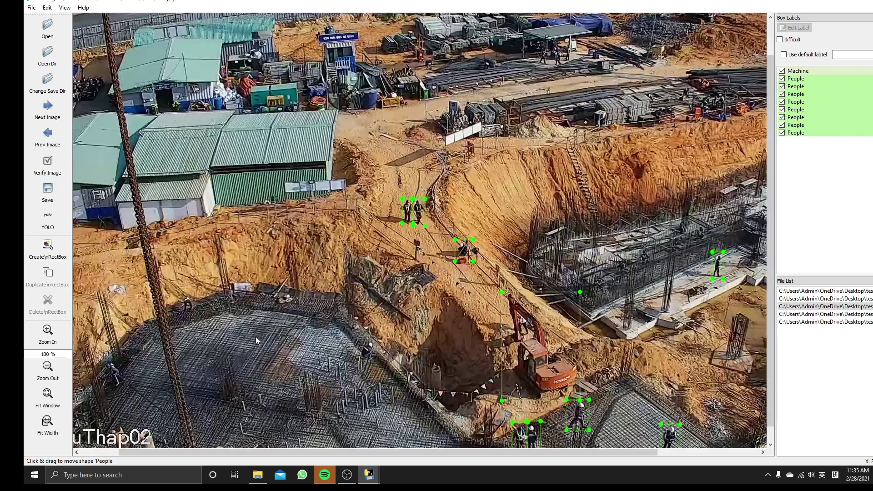
scroll(272, 356, "down", 2)
key("w")
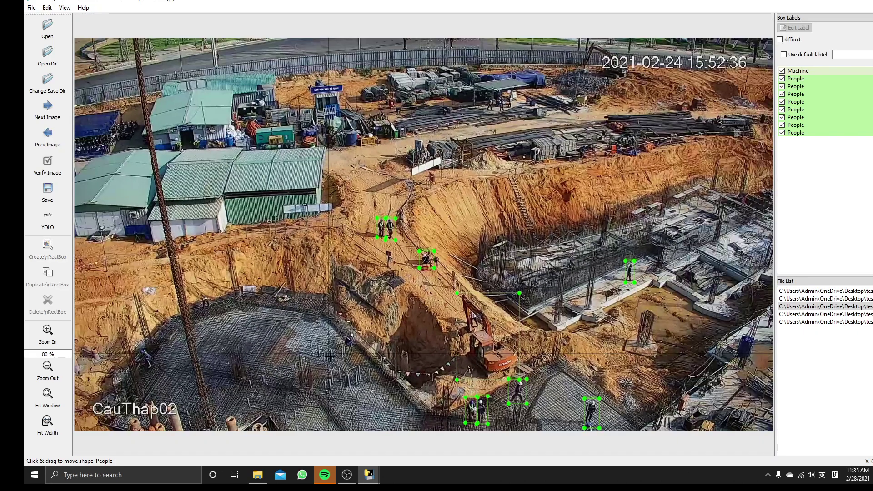
left_click_drag(342, 331, 356, 352)
left_click(423, 390)
key("w")
left_click_drag(156, 370, 134, 348)
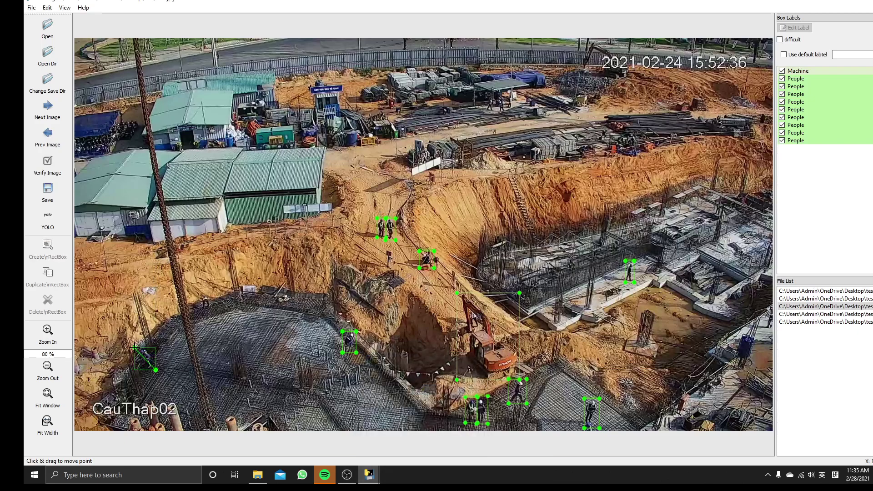
left_click(204, 384)
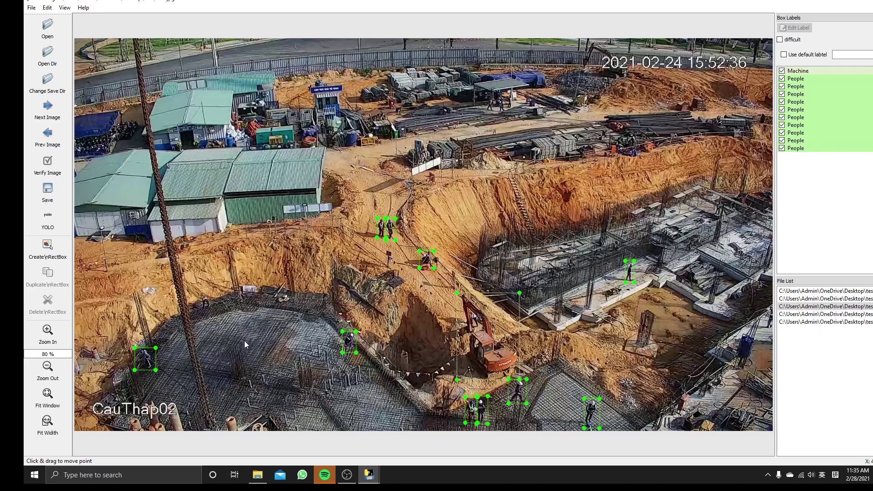
Draw a box around the small worker at the far edge of the round rebar mat near the cable, labelled People
scroll(214, 313, "down", 1, "ctrl")
scroll(234, 303, "up", 10, "ctrl")
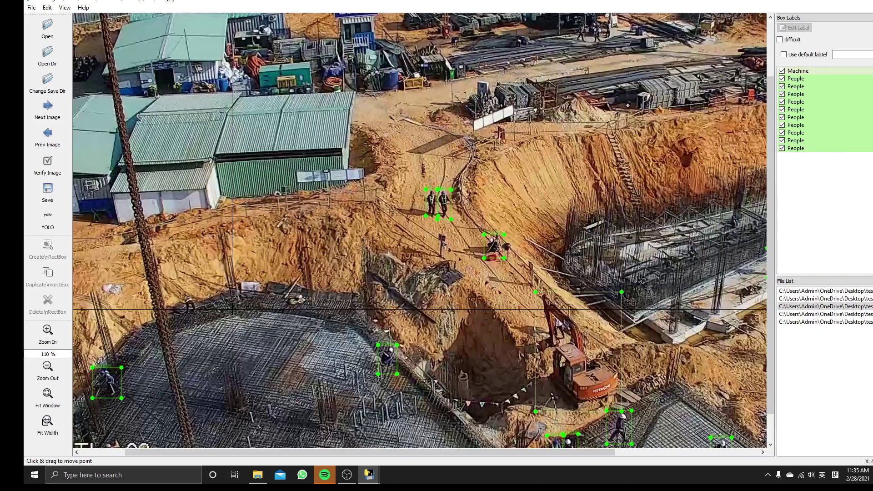
left_click_drag(171, 301, 148, 273)
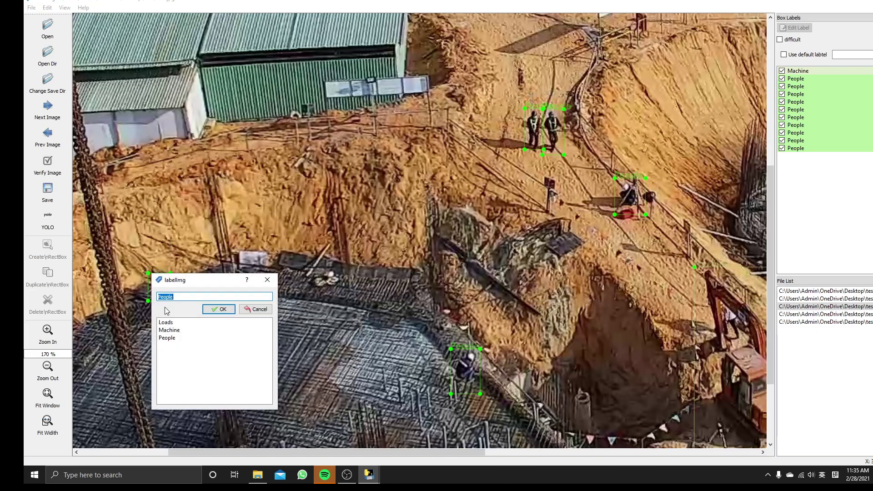
left_click(217, 310)
scroll(164, 311, "down", 10, "ctrl")
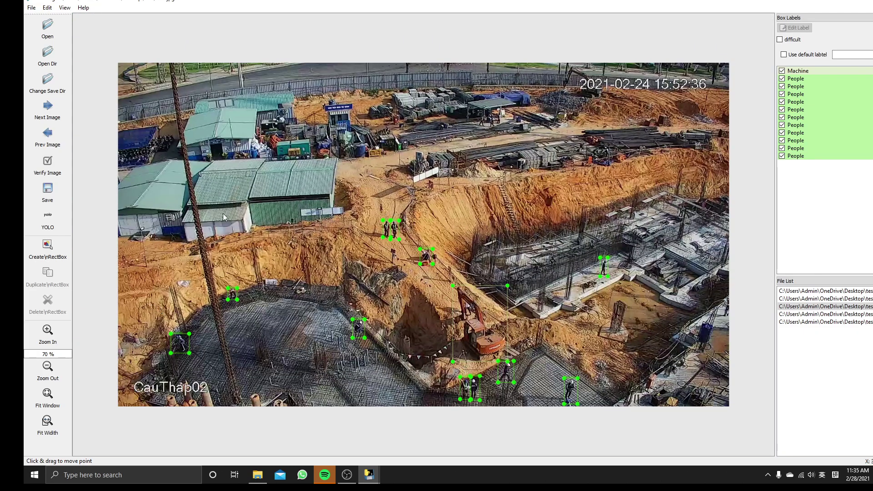
Draw a full-height box around the hanging crane cable and label it Loads
key("w")
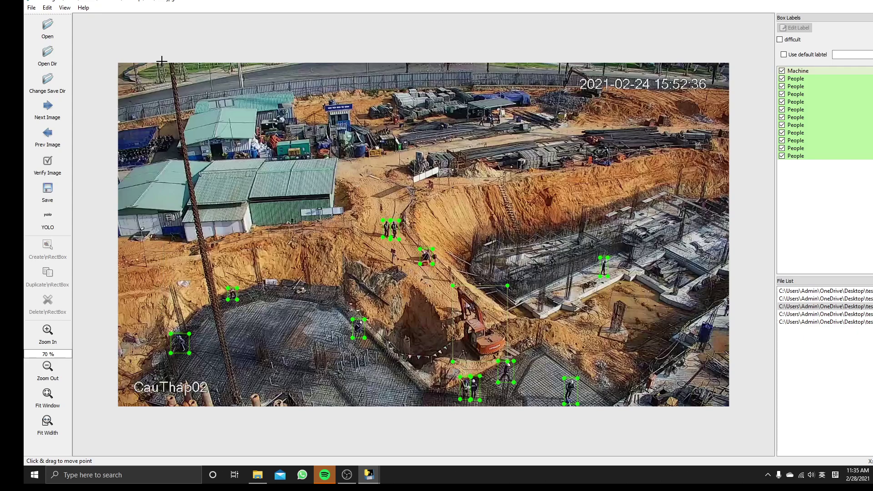
mouse_move(167, 63)
left_mouse_down()
mouse_move(229, 226)
mouse_move(248, 407)
left_mouse_up()
left_click(291, 460)
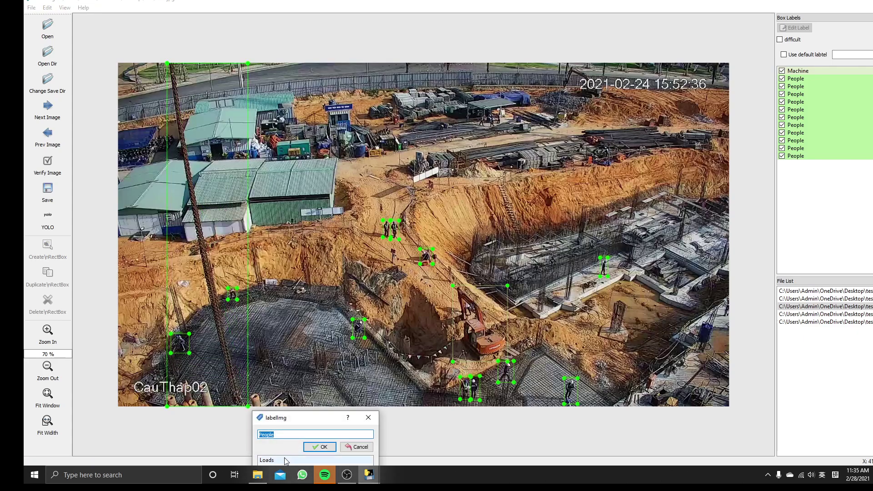
left_click(319, 447)
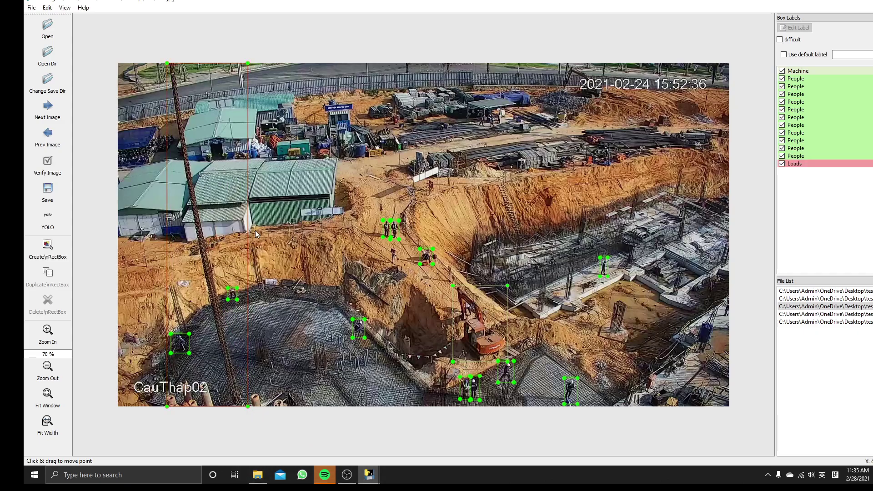
Draw a box around the small worker inside the rebar foundation, behind the boxed worker on the concrete ledge, and label it People
scroll(650, 311, "up", 1)
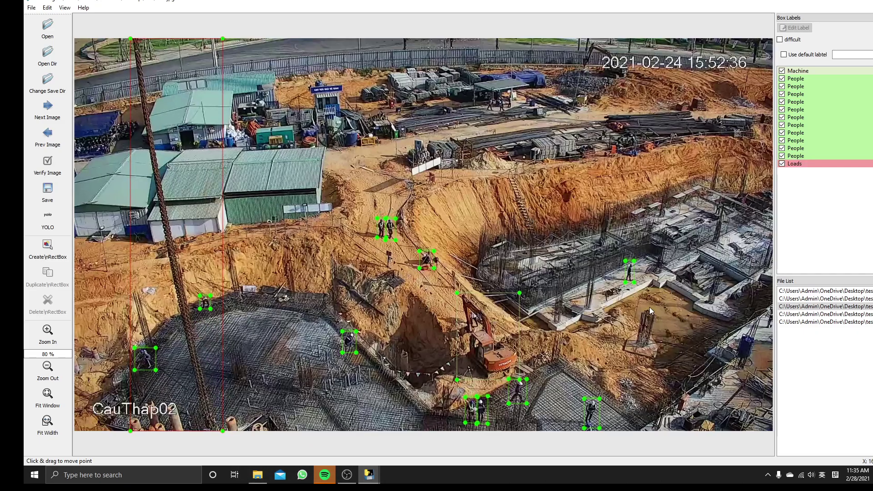
scroll(726, 343, "up", 6)
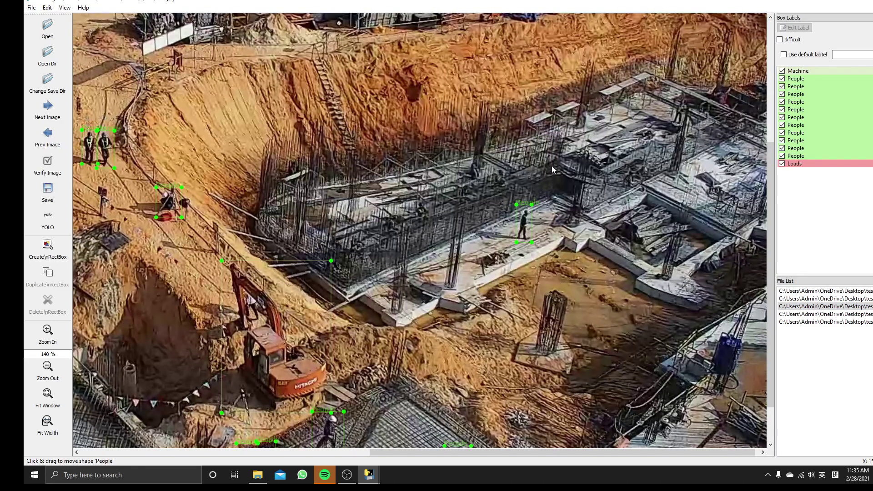
key("w")
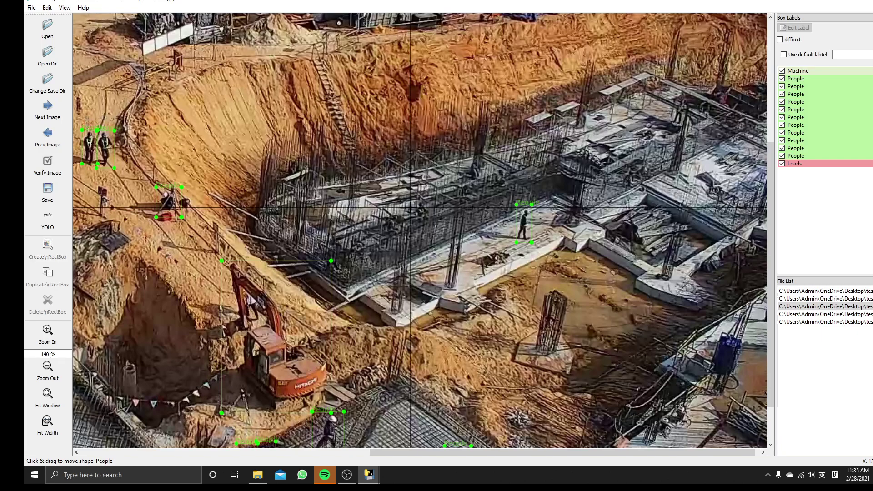
left_click_drag(415, 198, 429, 219)
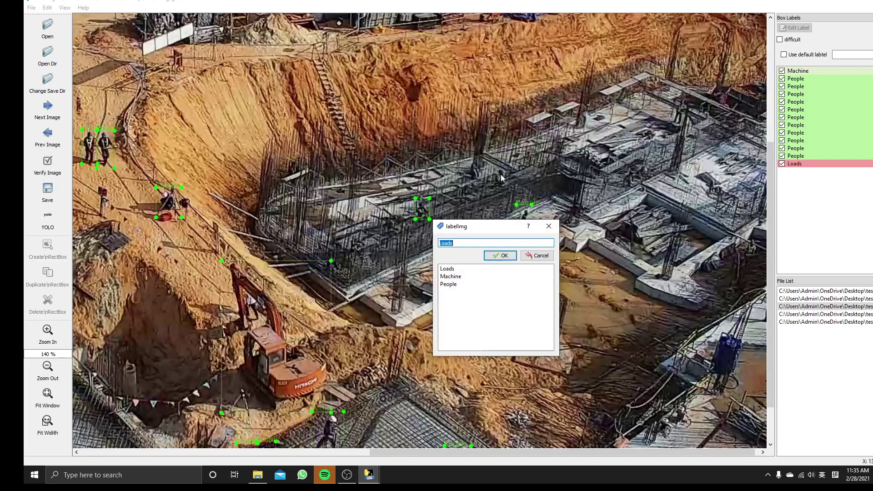
double_click(468, 284)
key("w")
left_click_drag(466, 160, 483, 182)
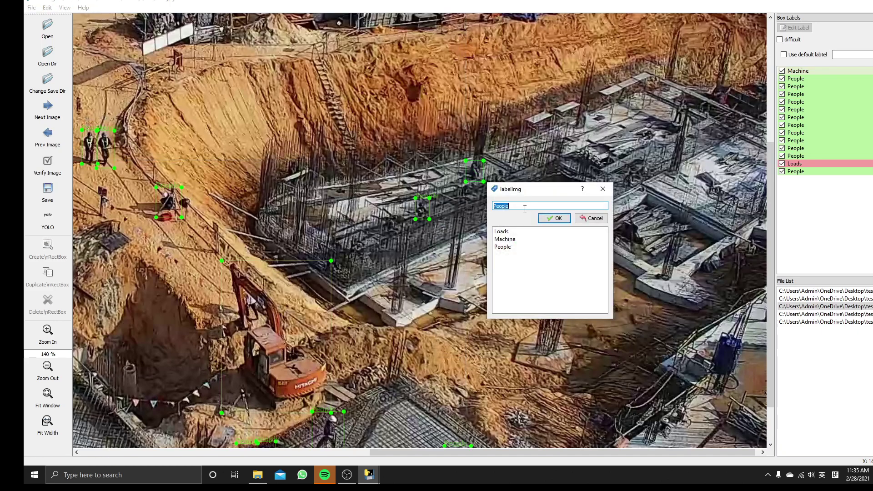
left_click(549, 218)
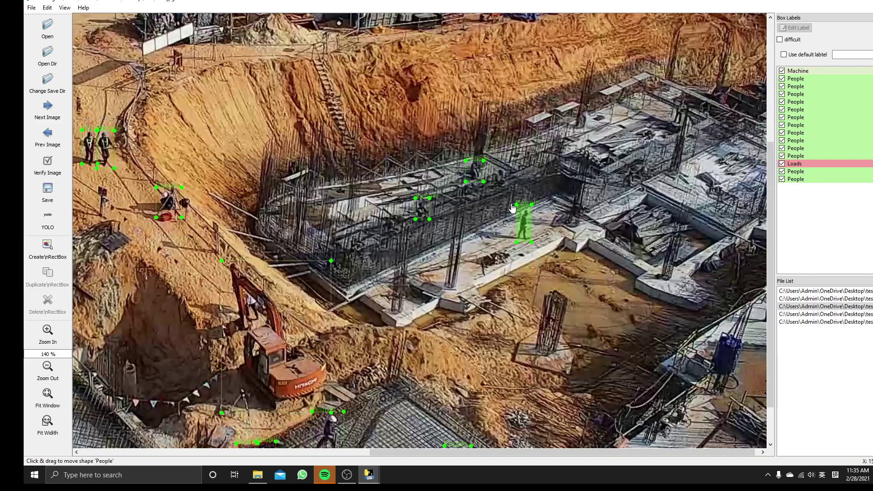
left_click(484, 182)
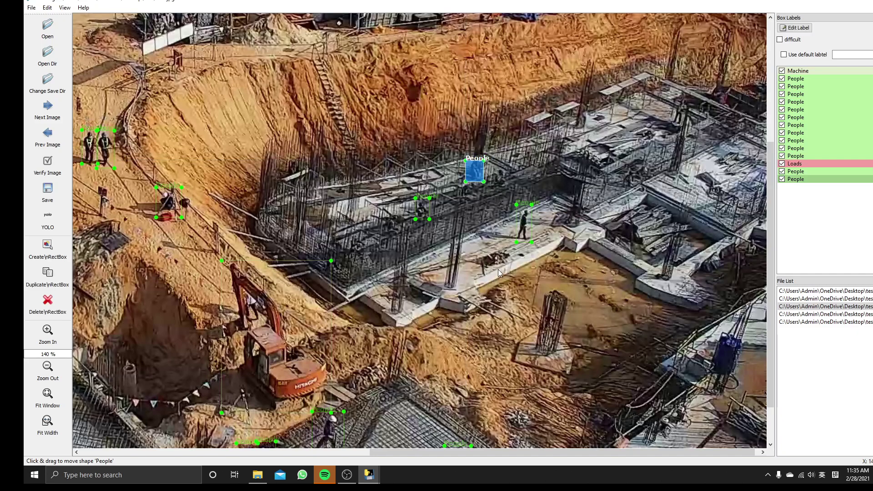
key("Delete")
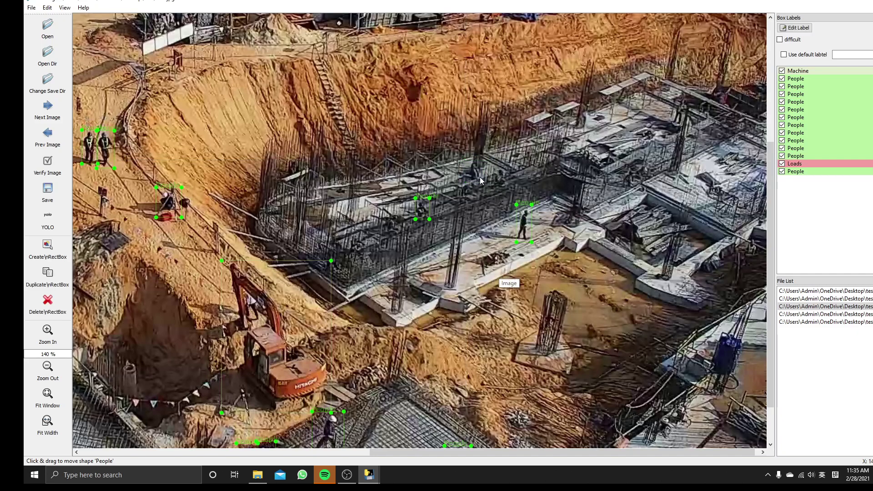
Draw a tight box around the worker beside the tall rebar column at the foundation's far side, labelled People
key("w")
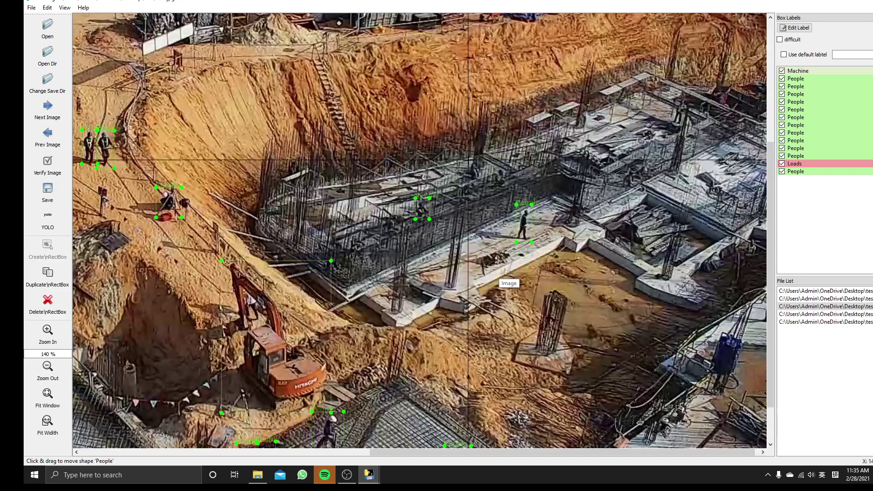
mouse_move(468, 161)
left_mouse_down()
mouse_move(493, 191)
mouse_move(485, 182)
left_mouse_up()
left_click(552, 220)
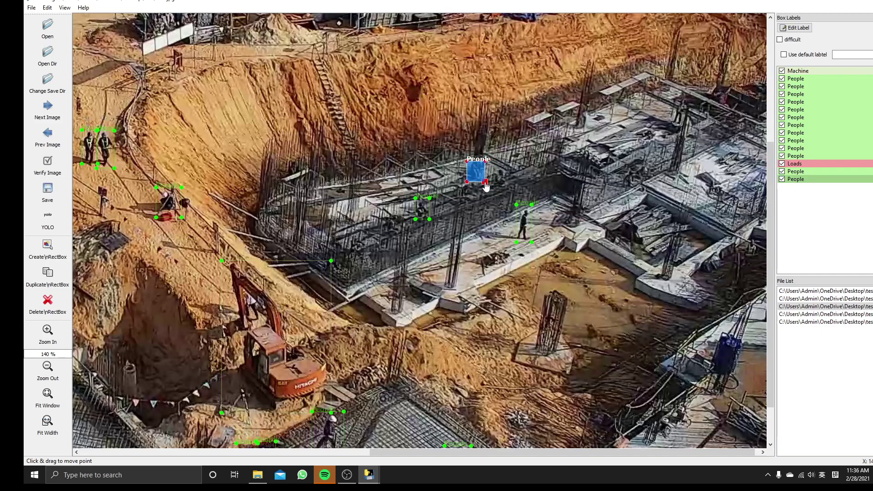
left_click(408, 239)
Draw a box around the workers crouching in the rebar foundation, on the excavator side of the other boxed workers, labelled People
key("w")
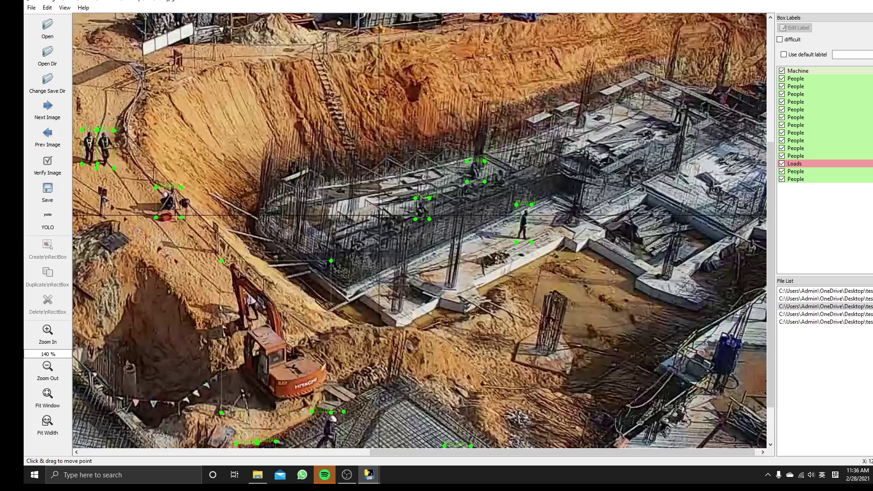
left_click_drag(377, 212, 402, 236)
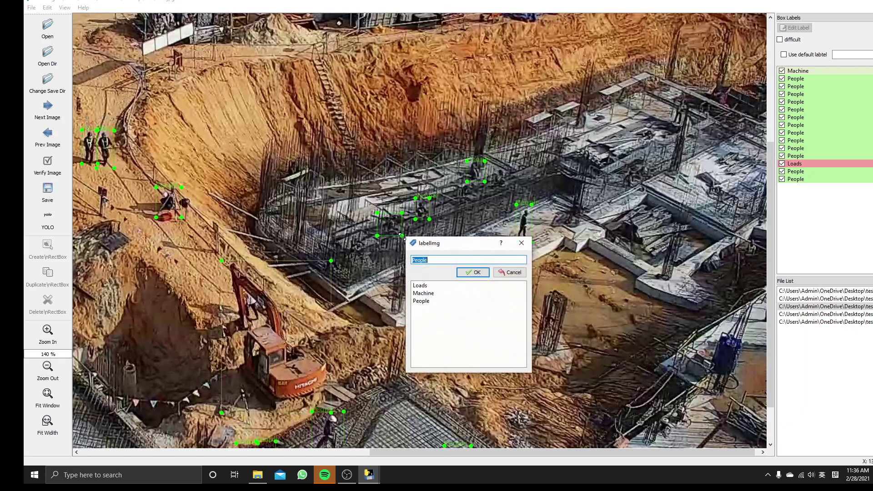
left_click(479, 272)
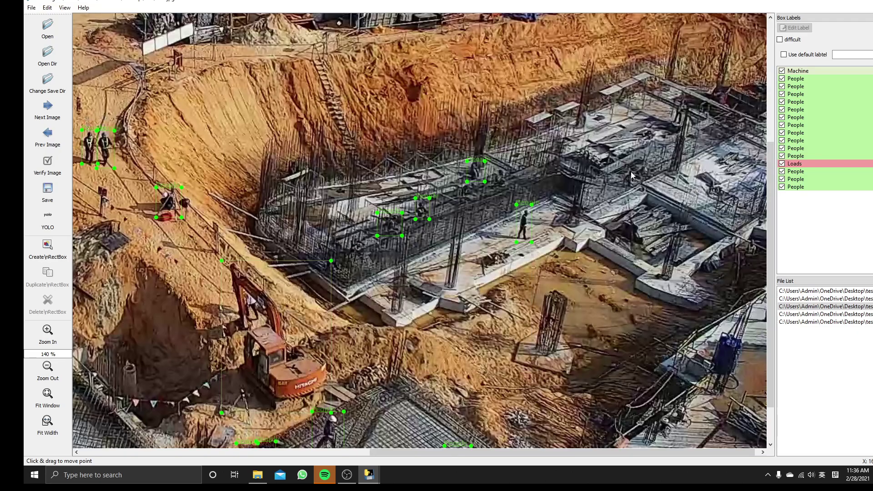
Draw separate boxes around the three workers standing close together beside the dark pipe stacks above the pit, labelling each People
scroll(525, 180, "down", 4)
scroll(349, 107, "down", 2)
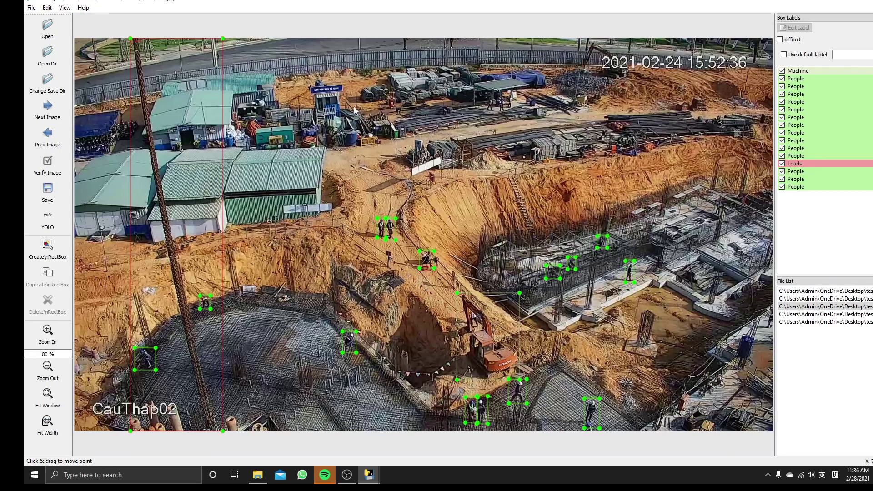
scroll(533, 104, "up", 11)
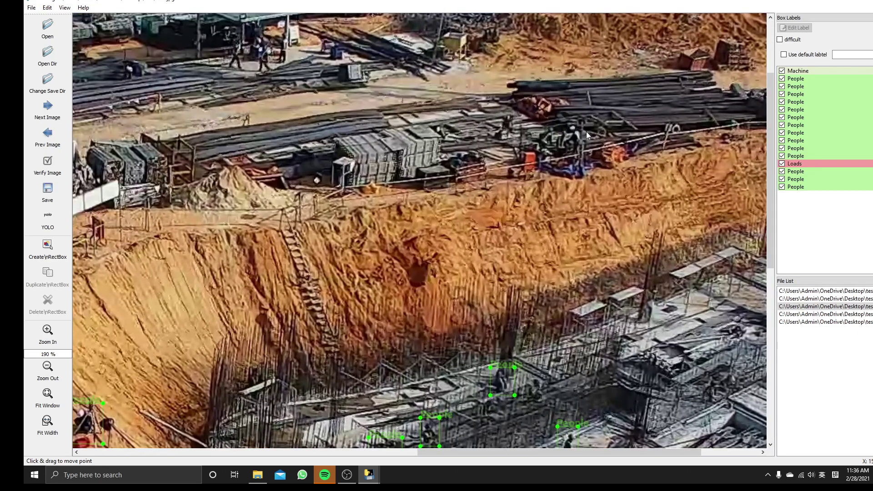
key("w")
left_click_drag(568, 124, 585, 162)
left_click(650, 199)
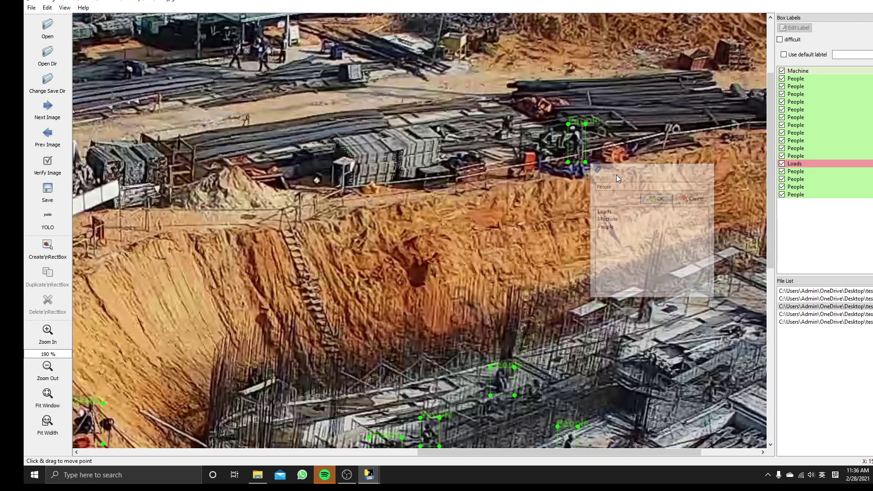
left_click_drag(555, 129, 570, 158)
left_click(642, 193)
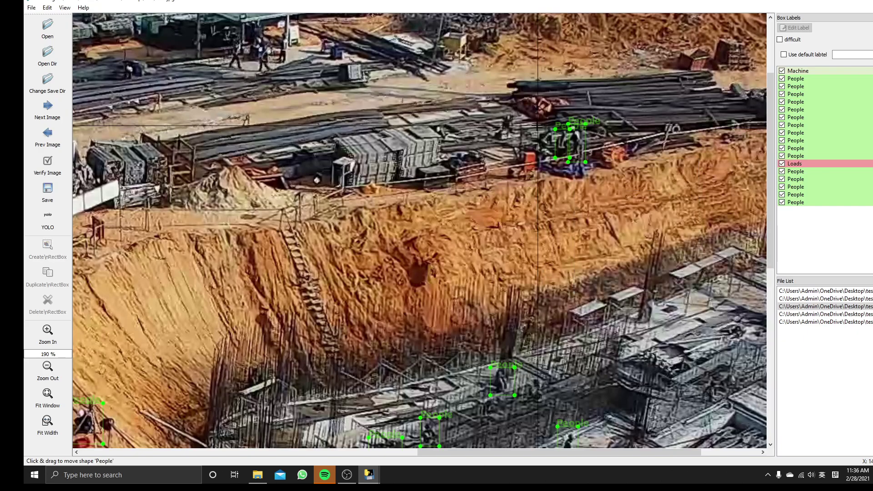
left_click_drag(537, 124, 558, 157)
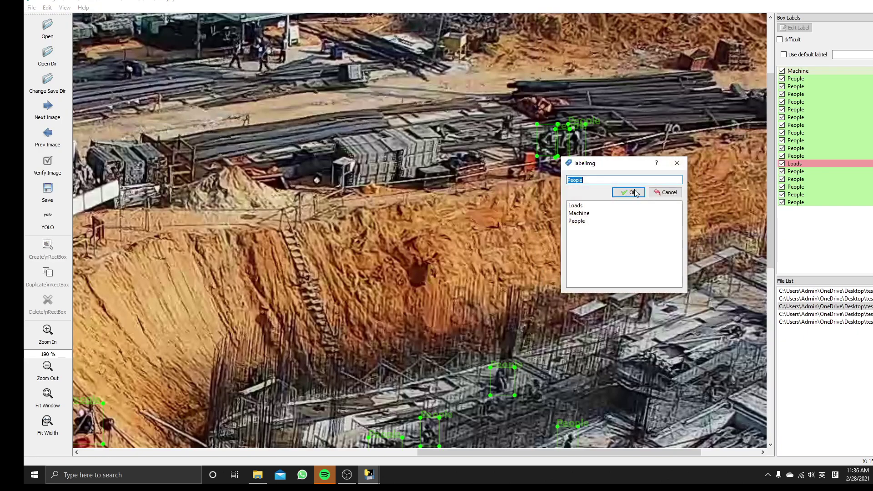
key("Return")
Draw separate boxes around the two workers walking in front of the open-sided shelter in the material yard, labelling both People
scroll(569, 173, "left", 5)
scroll(569, 173, "up", 1)
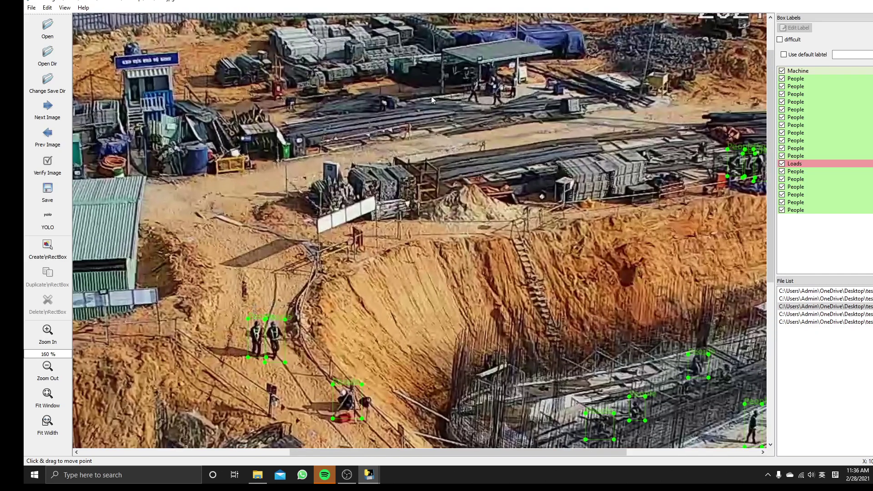
scroll(484, 100, "up", 4)
key("w")
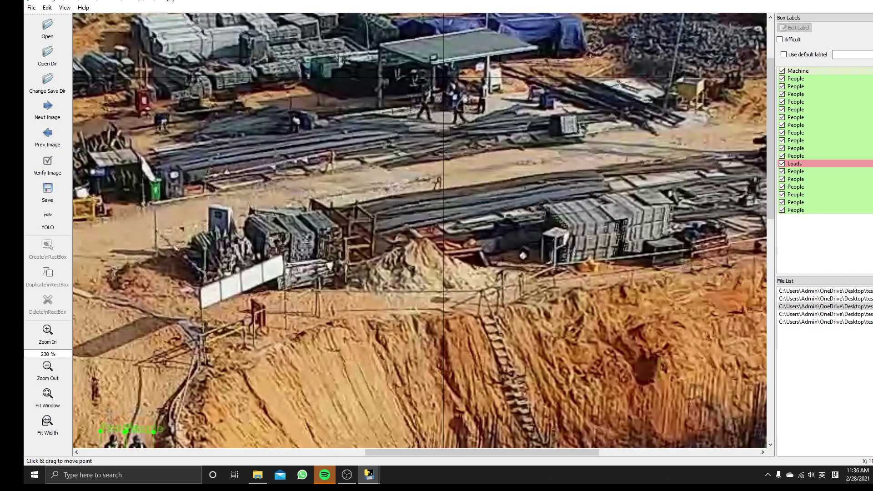
left_click_drag(443, 74, 473, 126)
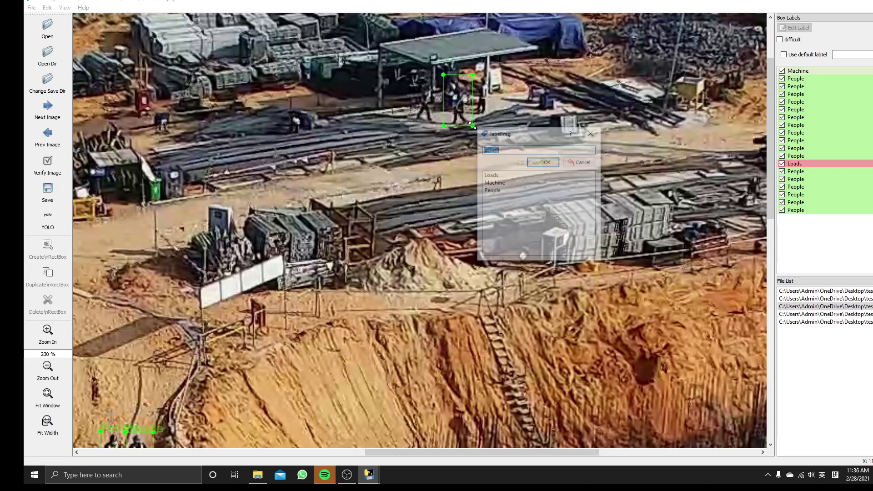
left_click(539, 162)
key("w")
left_click_drag(416, 74, 436, 123)
left_click(502, 160)
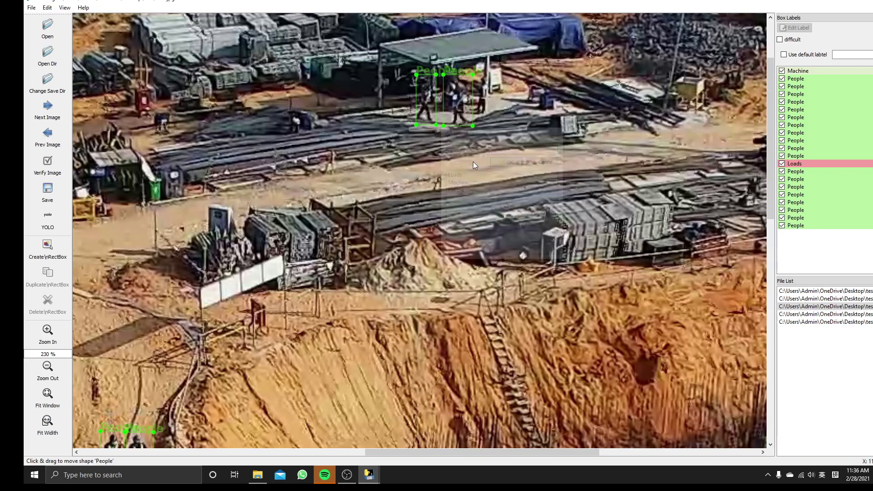
Check the whole annotated image for missed objects and advance to 901350.jpg, leaving 450.jpg without boxes
scroll(294, 155, "down", 3)
scroll(255, 151, "down", 13)
scroll(354, 136, "up", 9)
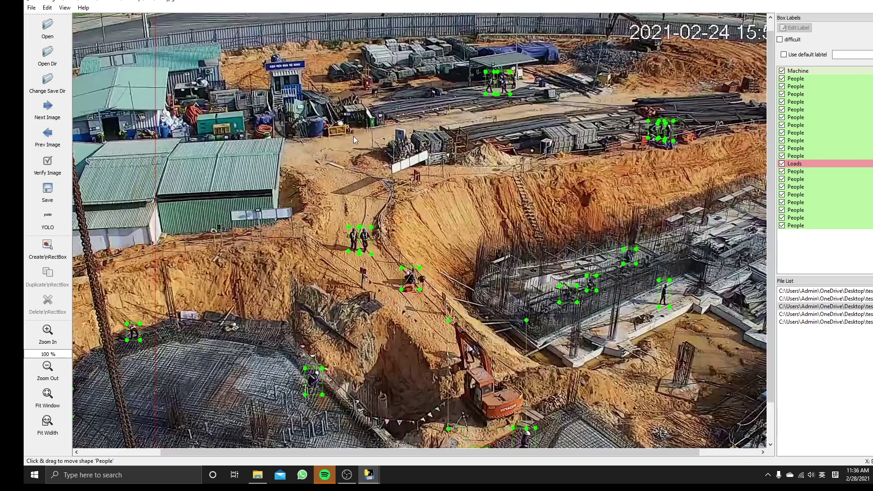
scroll(362, 104, "down", 8)
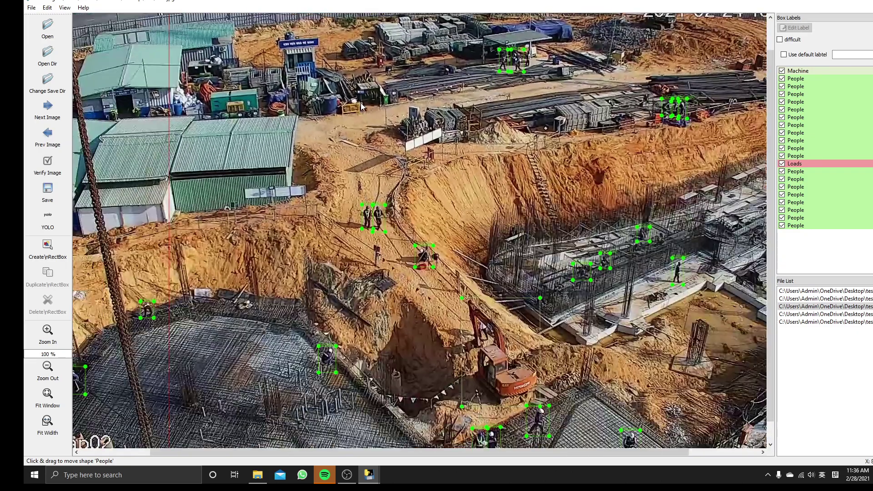
scroll(473, 183, "down", 2)
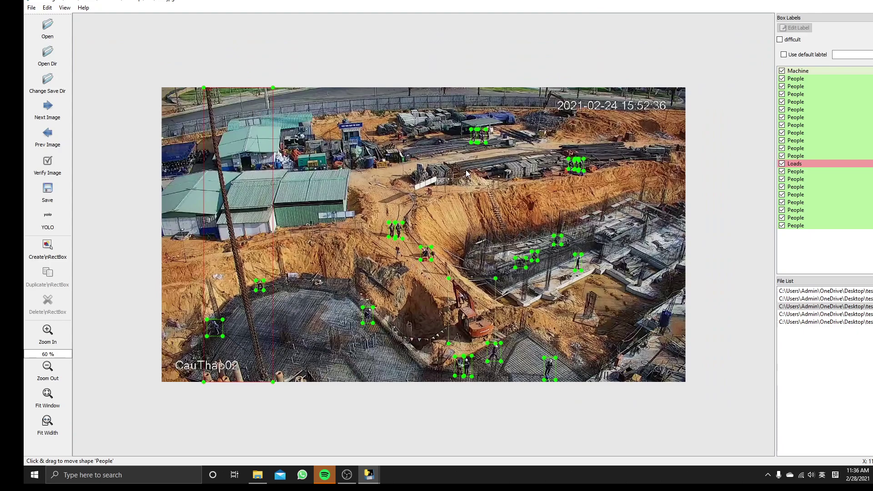
scroll(469, 213, "up", 1)
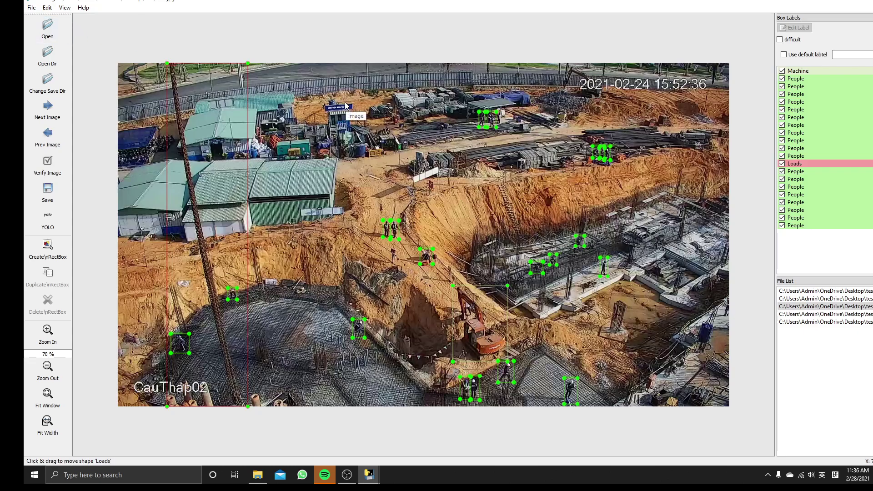
key("d")
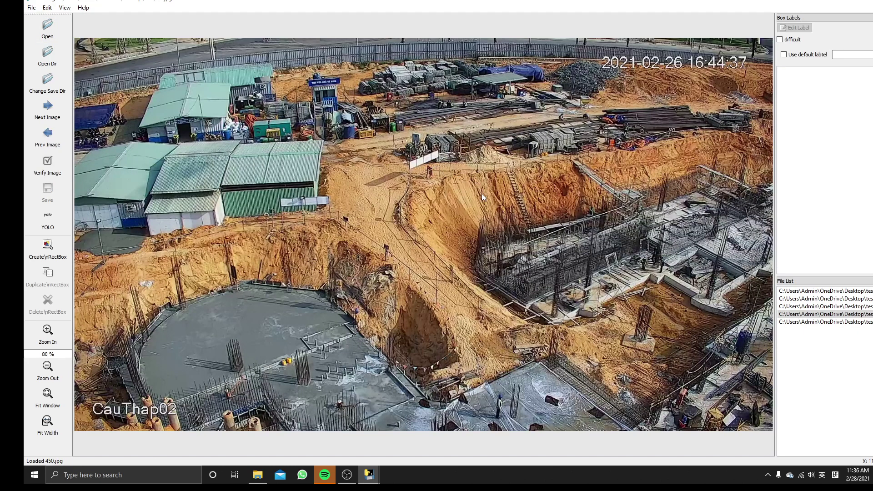
scroll(481, 193, "down", 1)
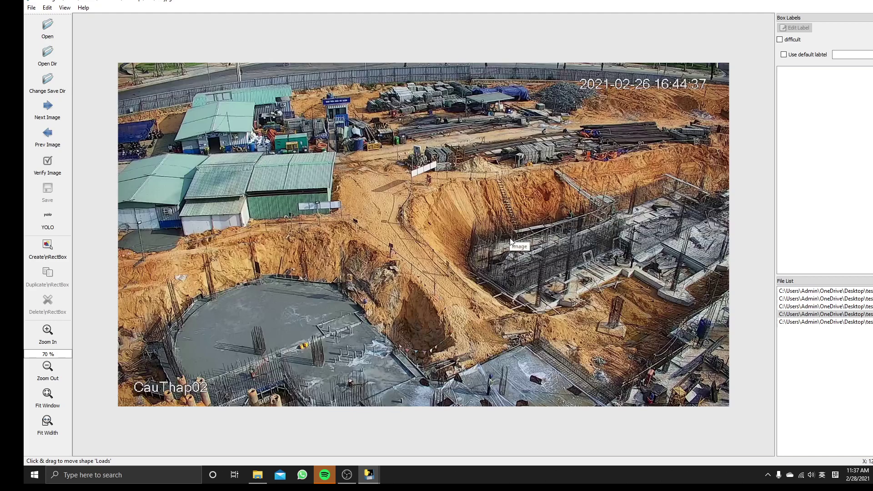
key("d")
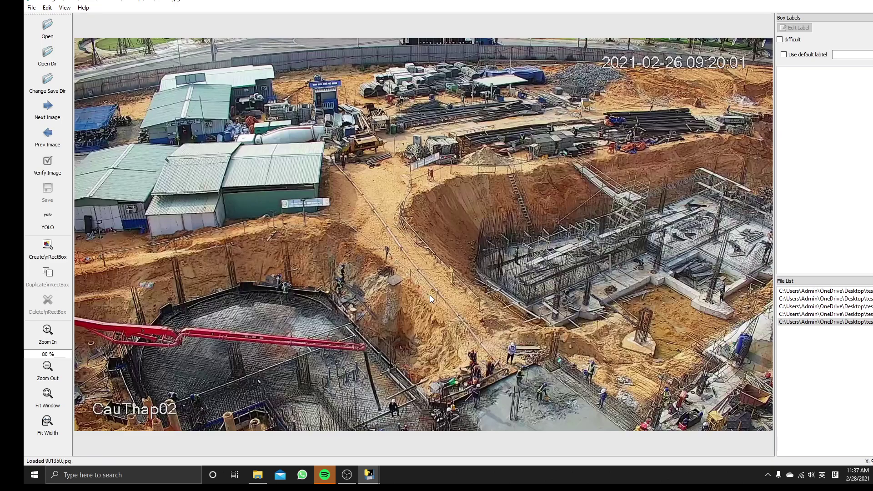
Draw a box around the red concrete pump boom and its hanging hose over the round rebar mat, labelled Loads
scroll(436, 318, "down", 1)
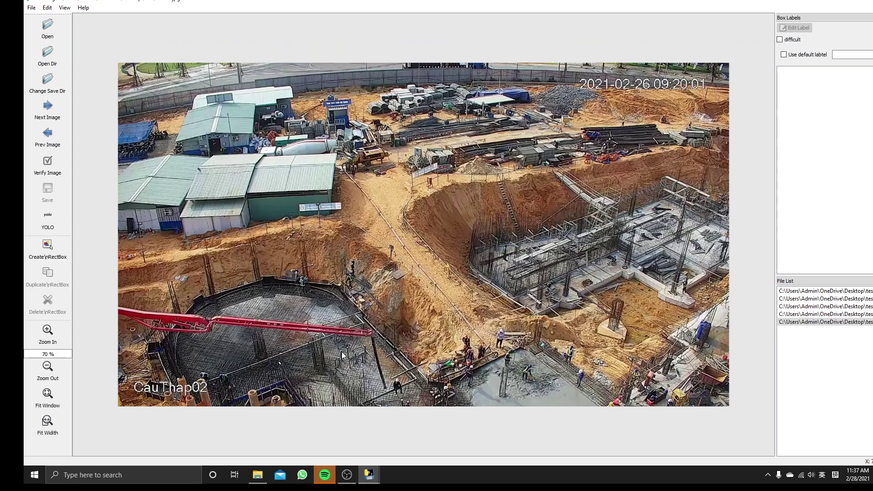
left_click(48, 247)
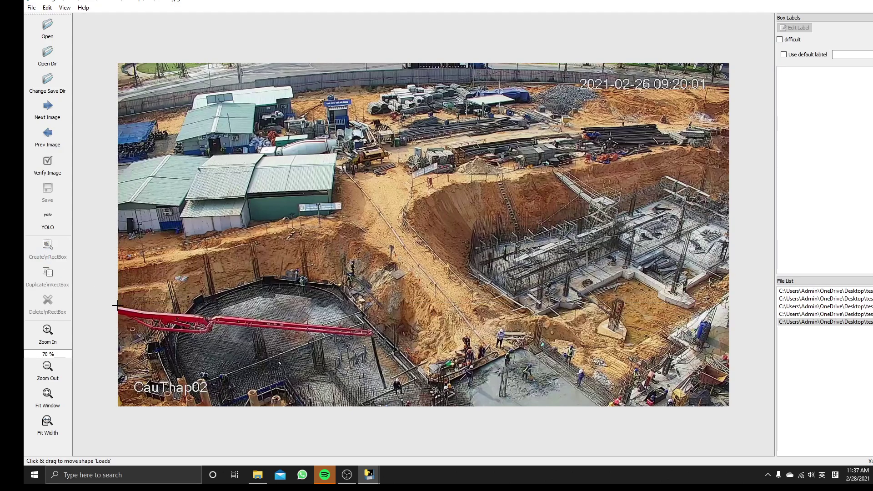
mouse_move(118, 303)
left_mouse_down()
mouse_move(197, 343)
mouse_move(393, 391)
left_mouse_up()
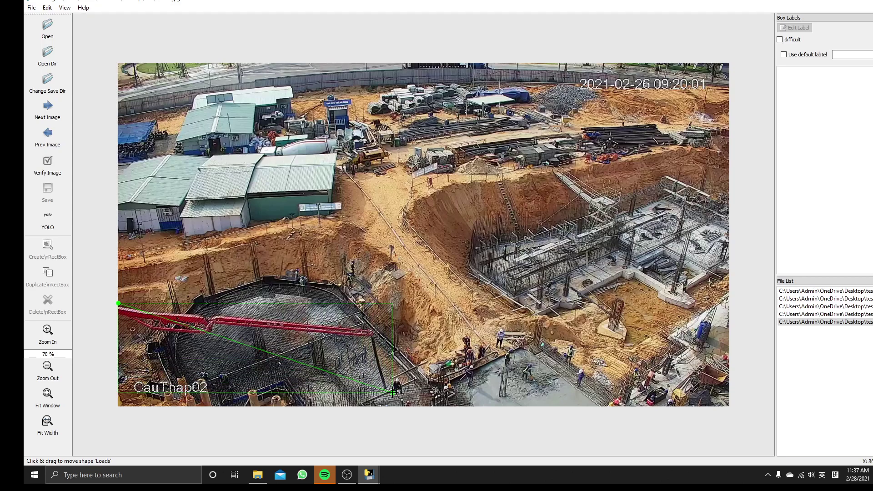
left_click_drag(392, 391, 392, 392)
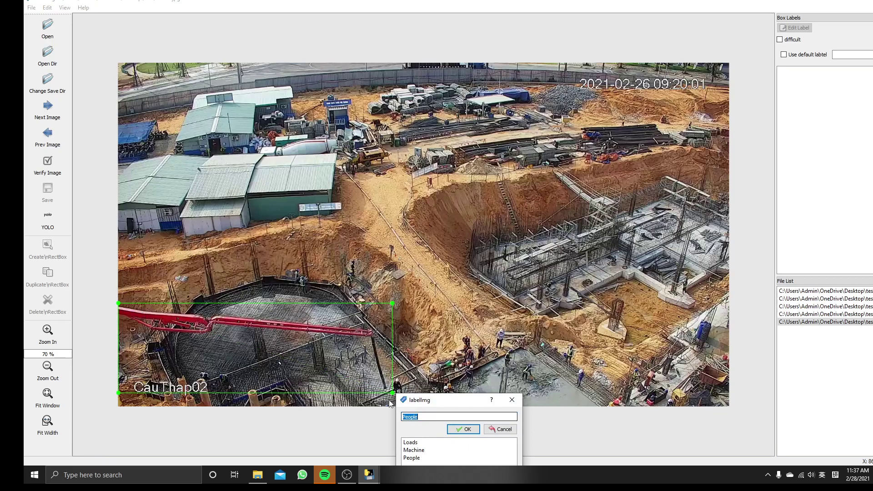
left_click(411, 442)
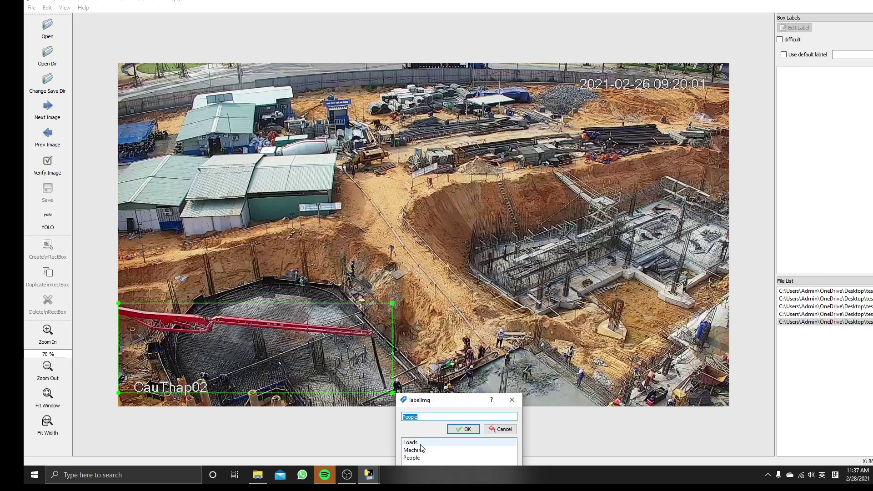
left_click(463, 429)
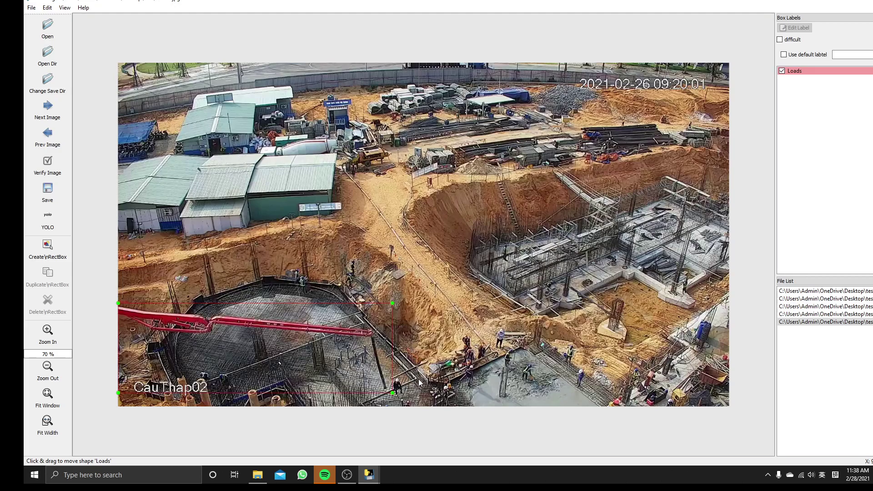
Draw a box around the worker standing at the planks above the wet concrete slab, labelled People
key("w")
left_click_drag(494, 327, 506, 352)
left_click_drag(505, 352, 505, 353)
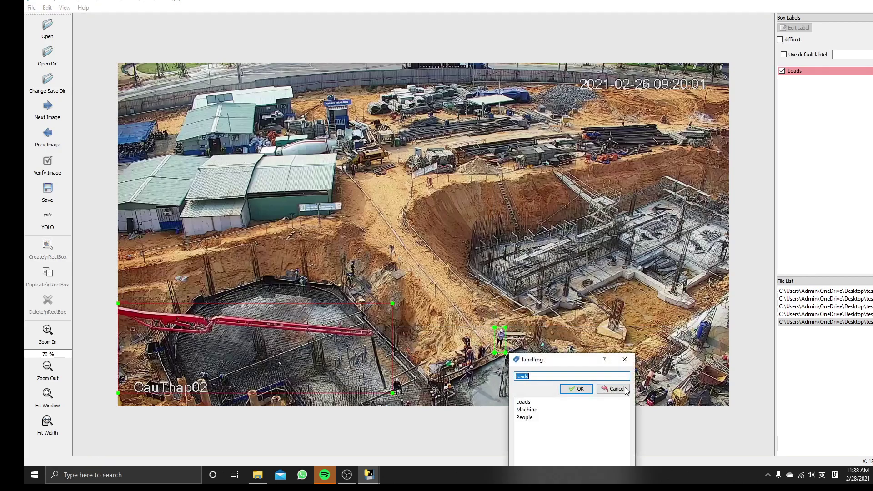
left_click(541, 409)
left_click(528, 418)
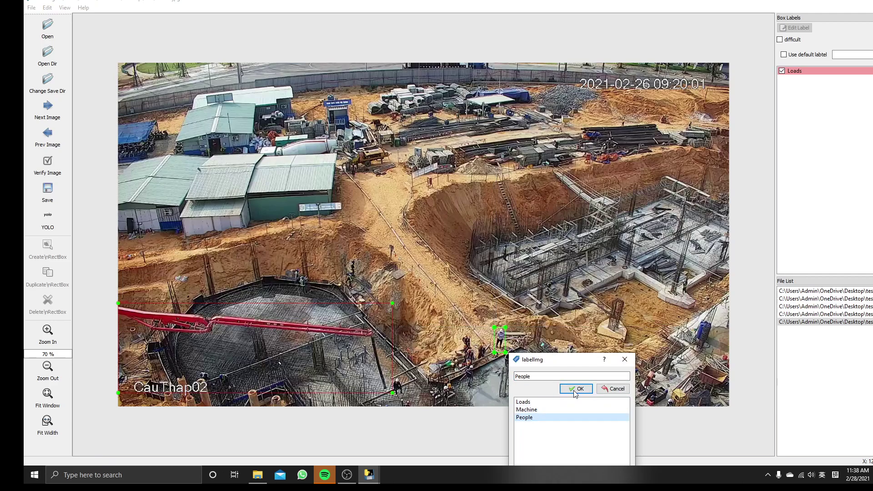
left_click(577, 389)
Draw separate boxes around the two workers along the far edge of the wet concrete slab, labelling both People
left_click_drag(575, 367, 586, 390)
left_click(661, 427)
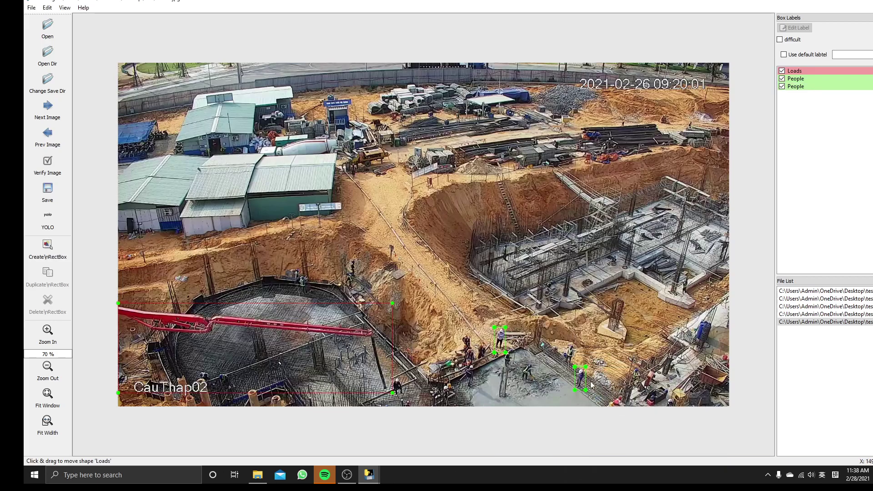
left_click_drag(564, 345, 575, 367)
left_click(644, 405)
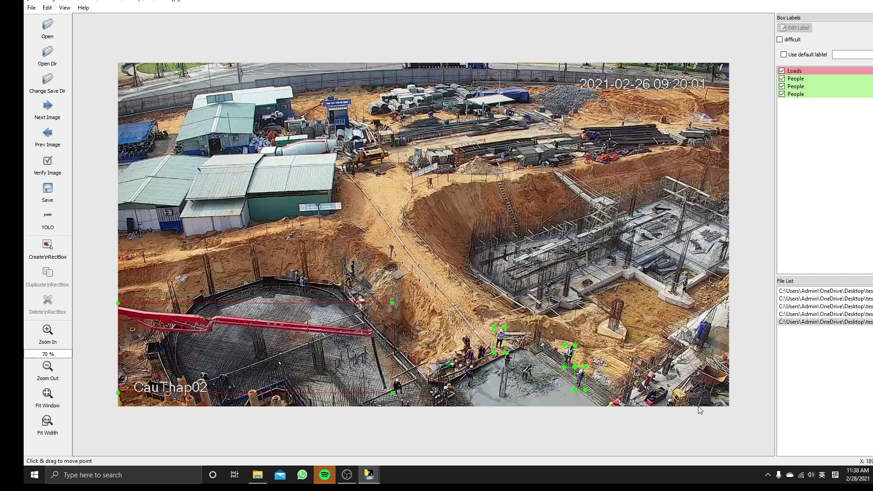
Draw a box around the white concrete mixer truck behind the green-roofed sheds, labelled Machine
scroll(297, 184, "up", 3)
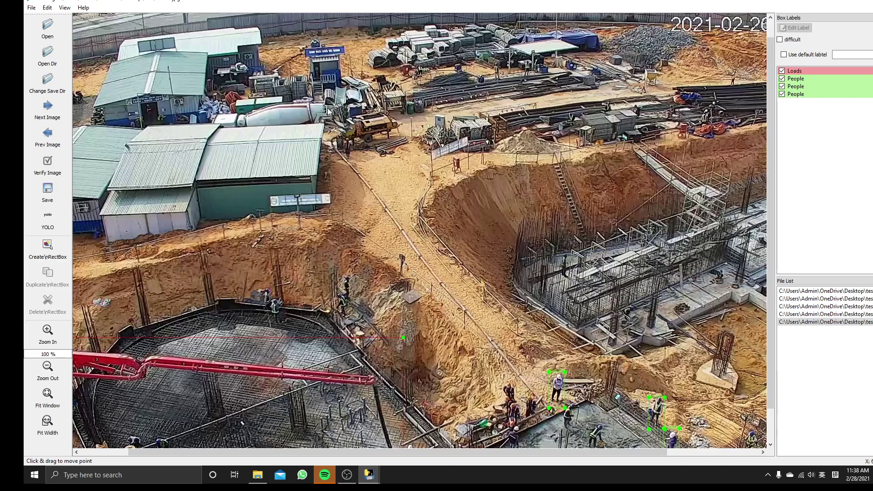
scroll(318, 148, "down", 2)
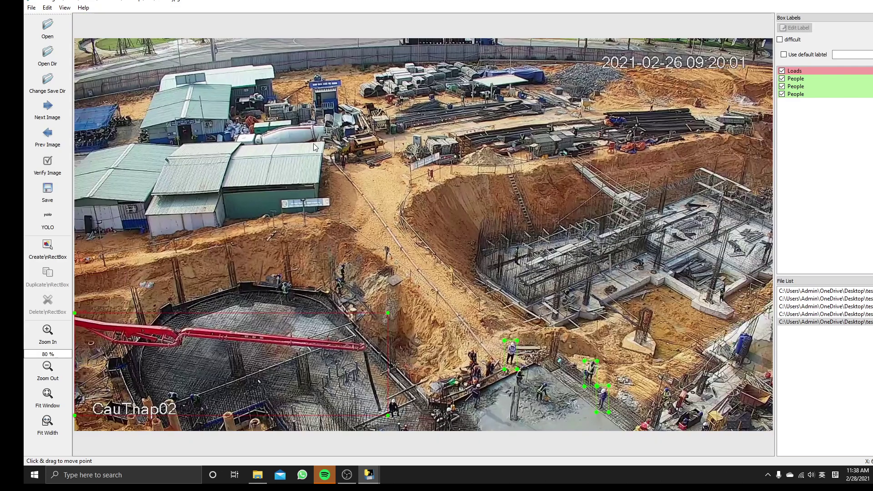
key("w")
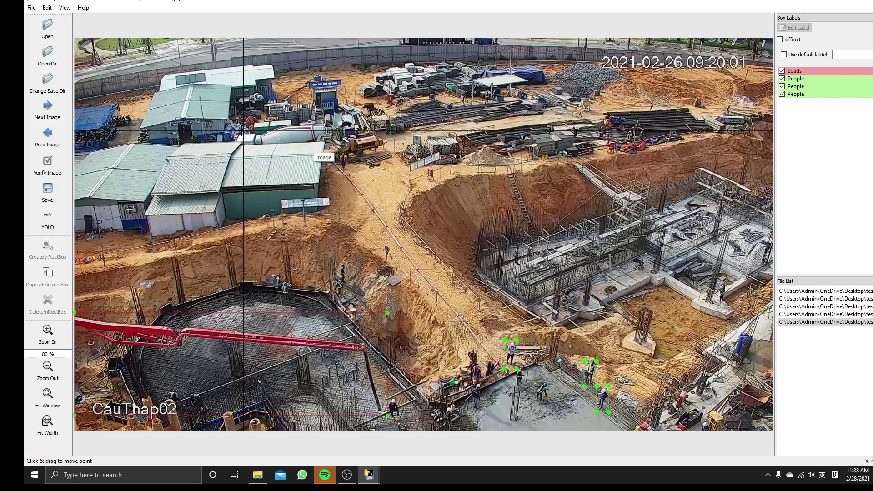
mouse_move(233, 123)
left_mouse_down()
mouse_move(291, 146)
mouse_move(331, 147)
left_mouse_up()
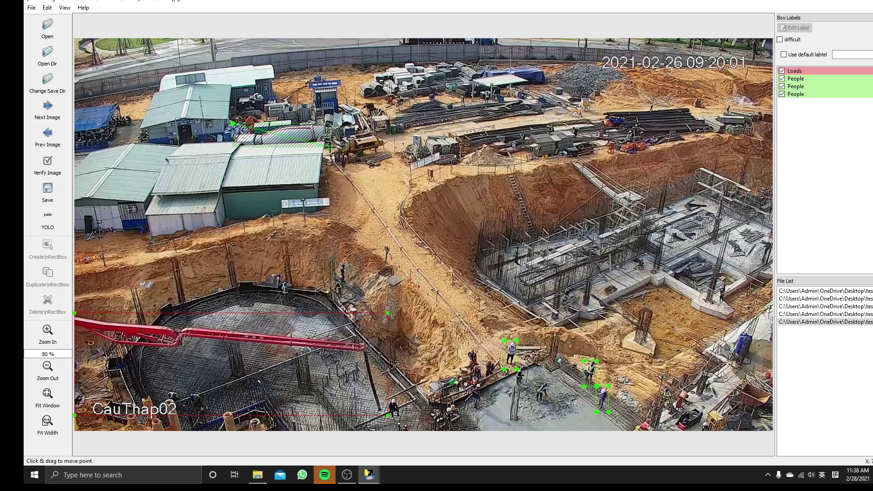
left_click_drag(331, 147, 331, 147)
left_click(352, 205)
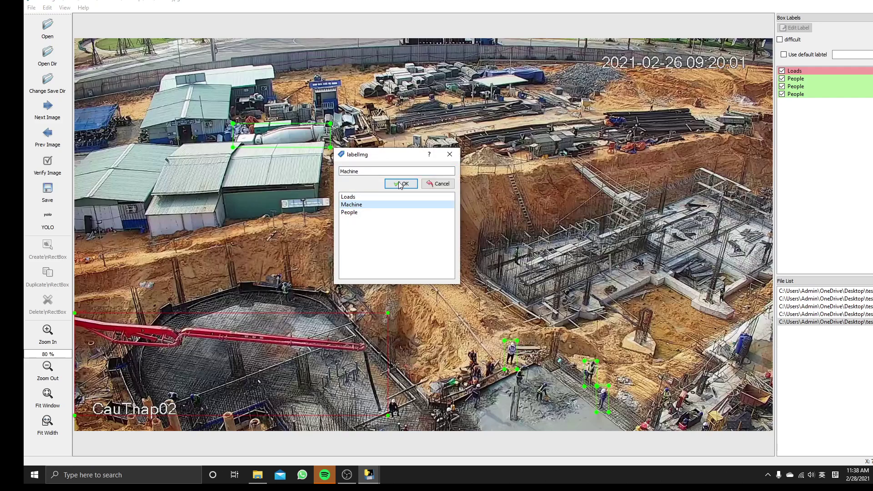
left_click(400, 184)
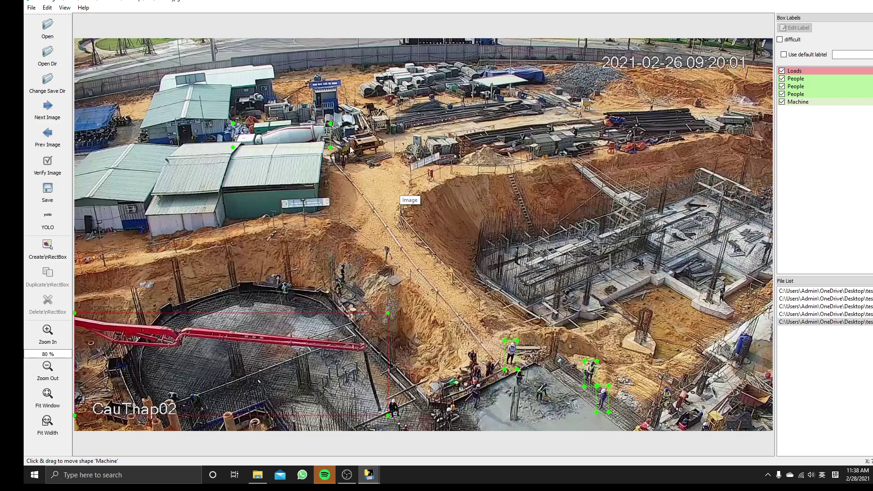
Draw a Machine box around the yellow machine beside the mixer truck and save the image's annotations
key("w")
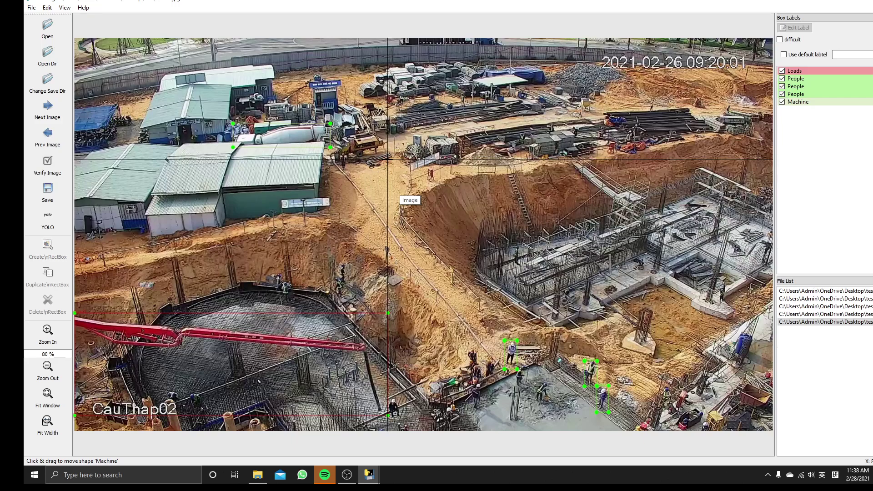
left_click_drag(387, 160, 332, 124)
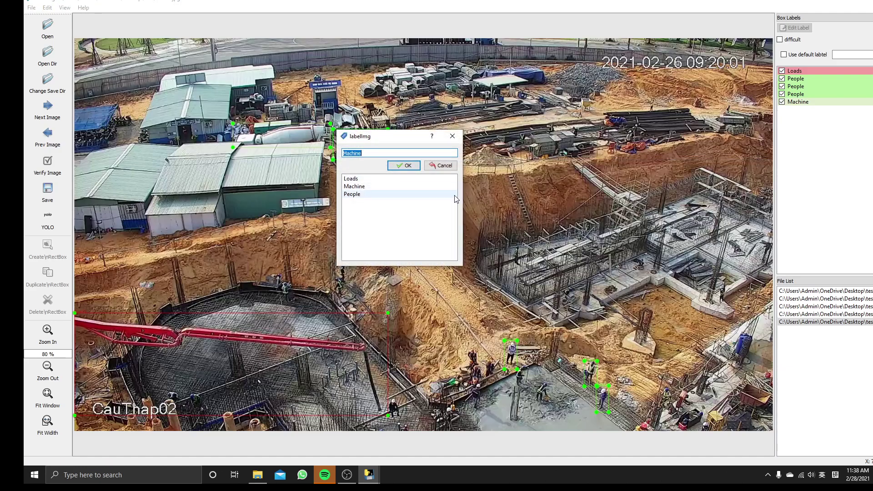
left_click(404, 166)
scroll(411, 184, "down", 1)
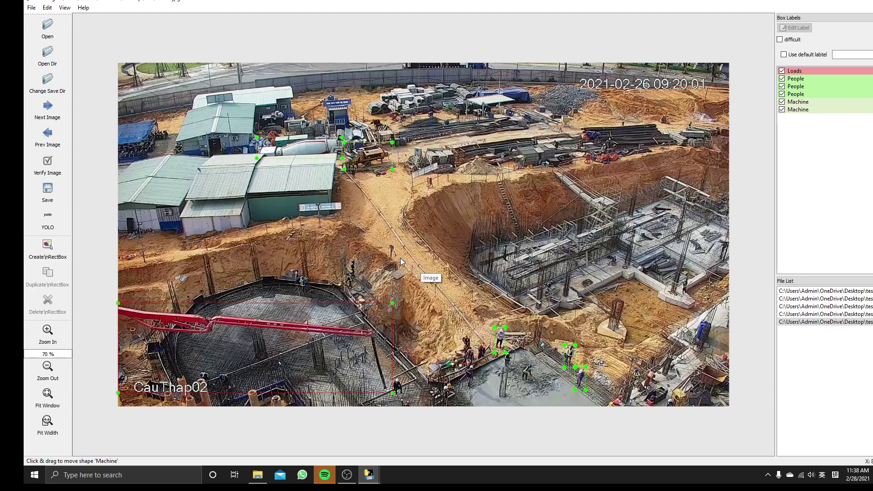
key("ctrl+s")
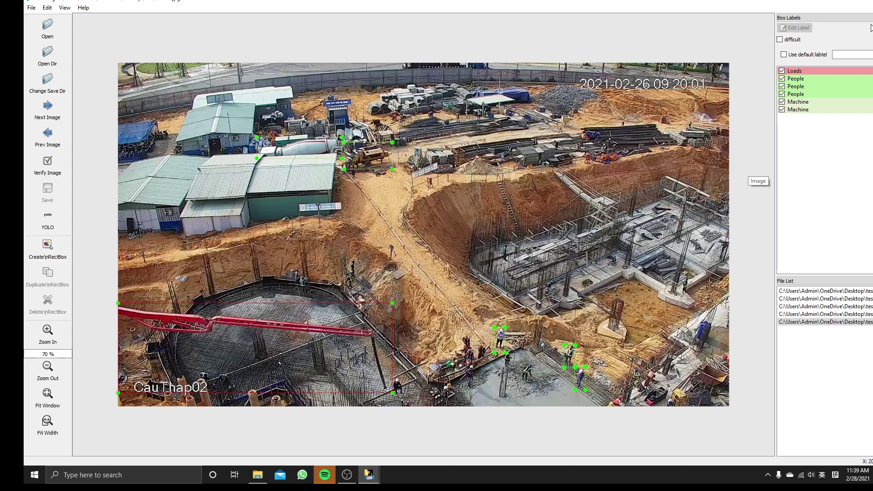
Close labelImg and open the test folder on the Desktop in File Explorer
key("alt+Tab")
left_click(465, 214)
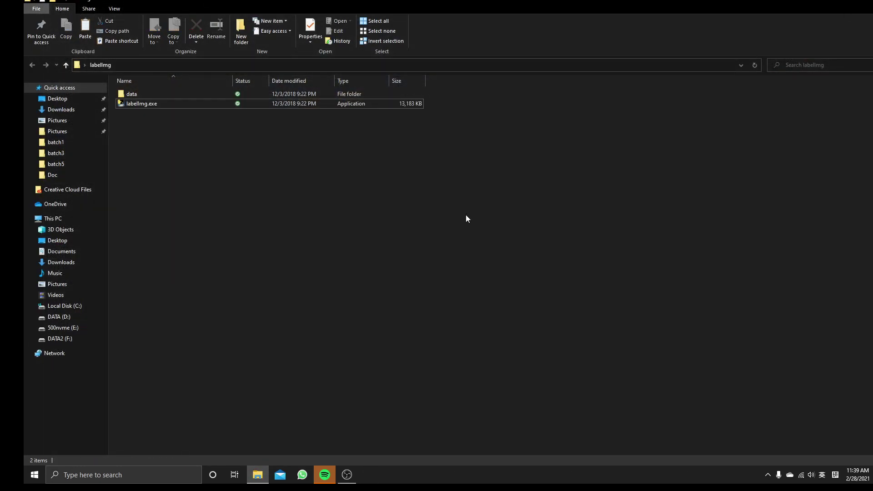
left_click(60, 110)
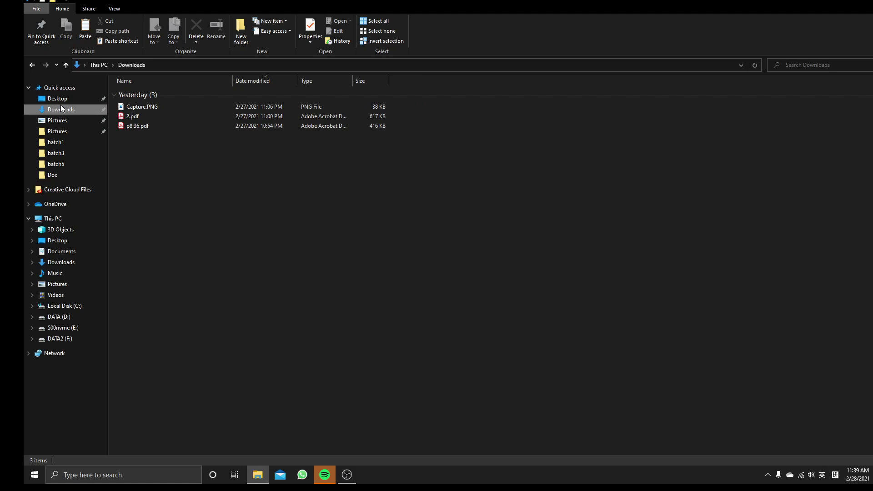
left_click(60, 99)
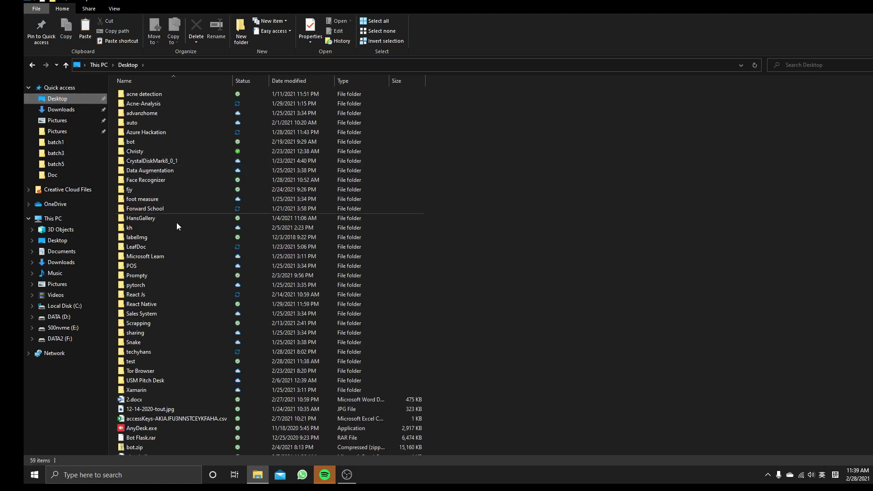
double_click(149, 362)
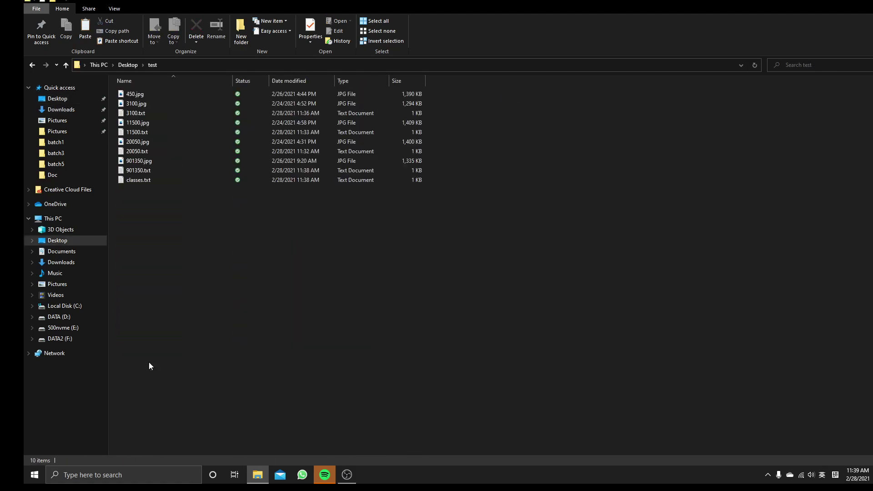
Open 3100.txt in Notepad, examine its YOLO class numbers and box coordinates, and close the file
left_click(155, 113)
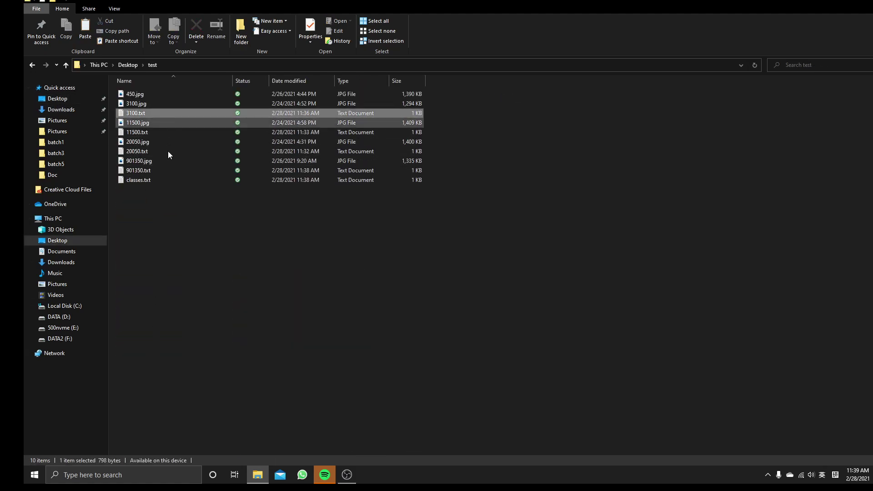
double_click(176, 113)
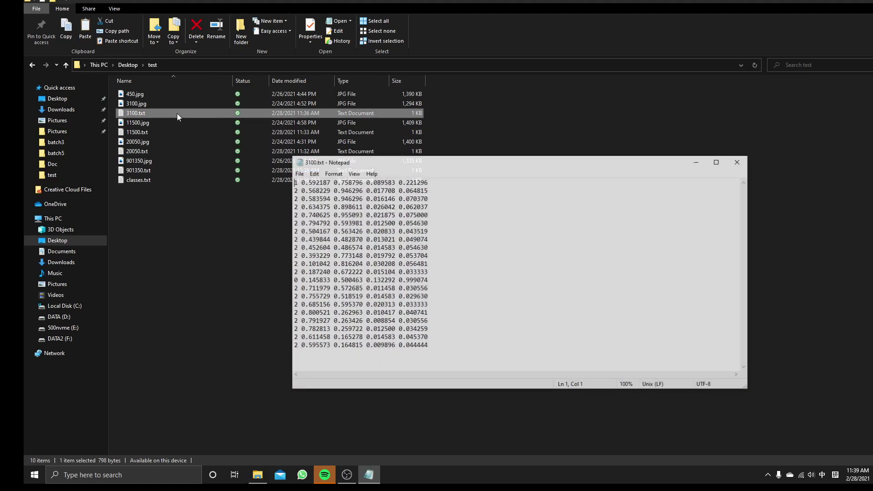
left_click_drag(450, 348, 274, 176)
left_click_drag(441, 355, 292, 178)
left_click_drag(451, 338, 318, 198)
left_click(737, 163)
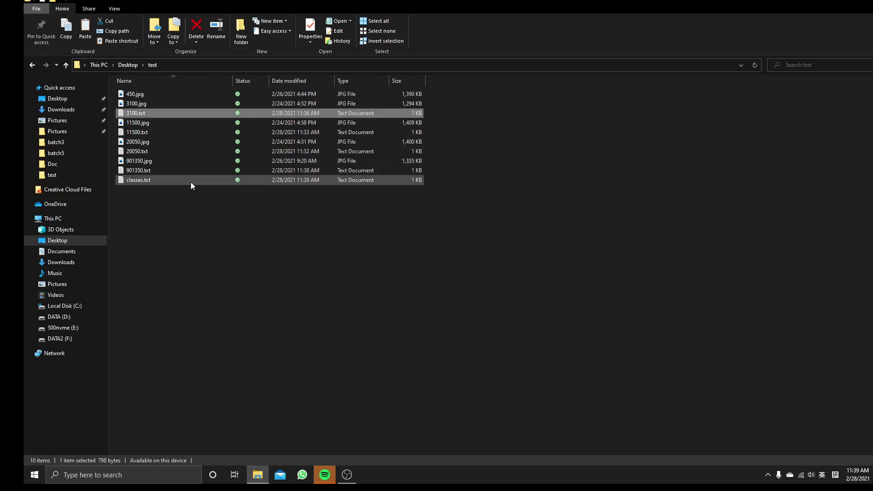
left_click(168, 170)
left_click(168, 133)
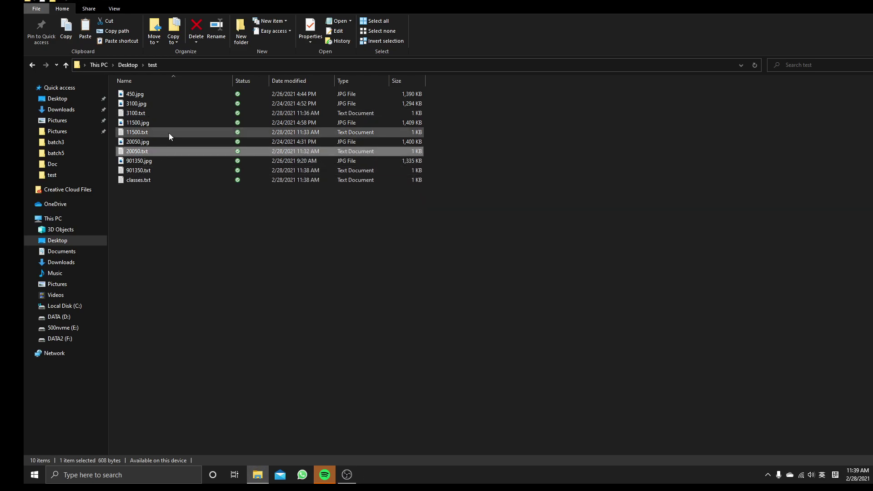
left_click(204, 219)
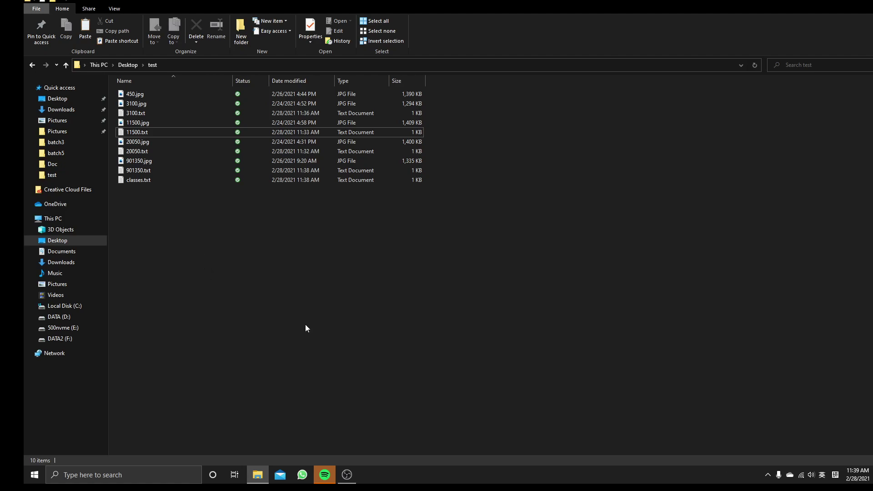
left_click(344, 485)
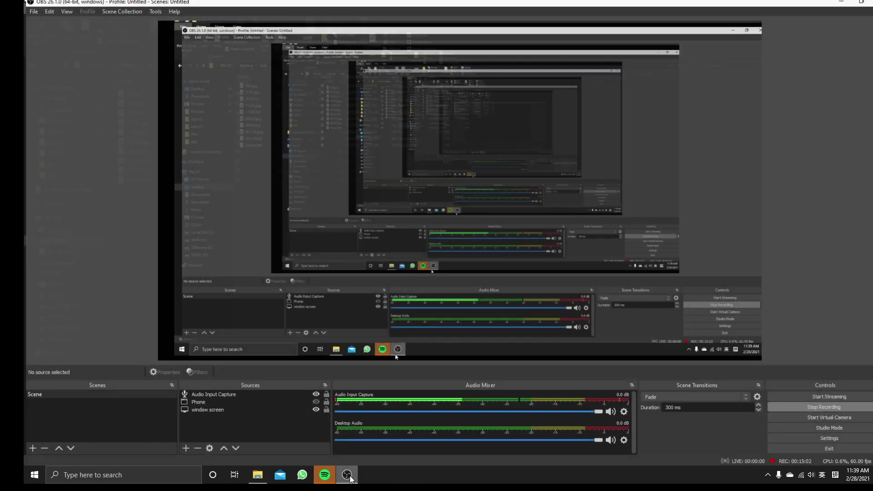